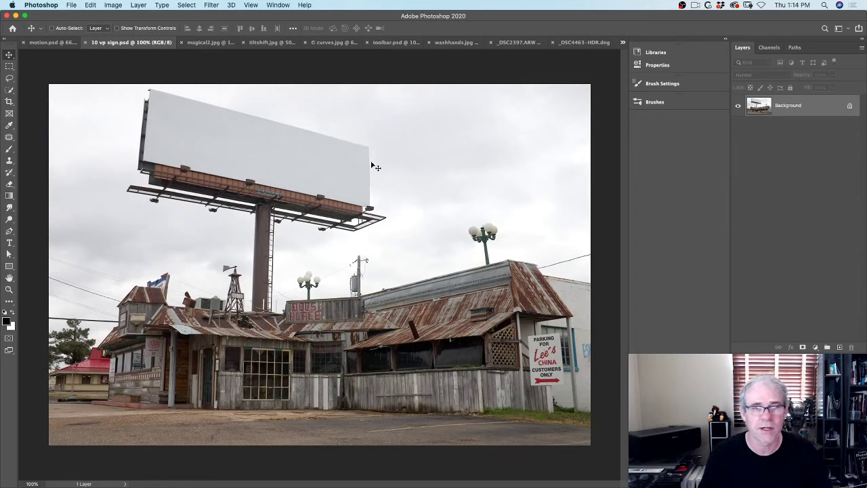
Step: Start a point text on the blank billboard with the font size set to 14 pt
left_click(9, 243)
left_click(42, 244)
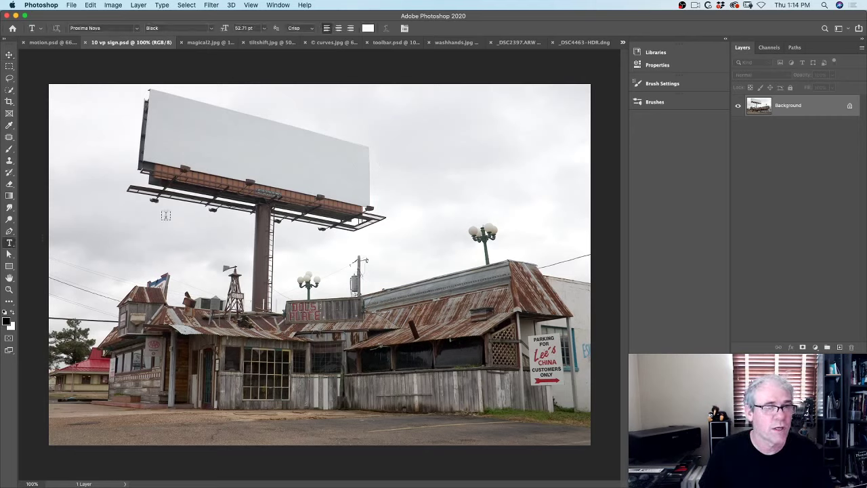
left_click(238, 152)
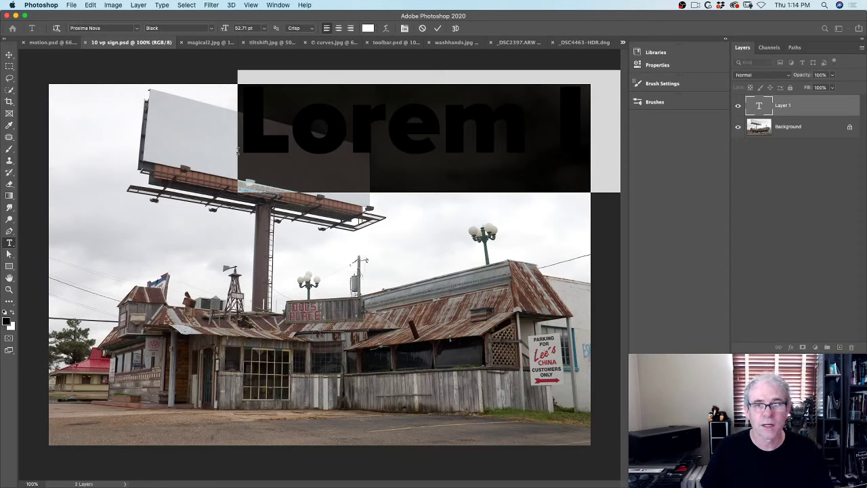
left_click(266, 28)
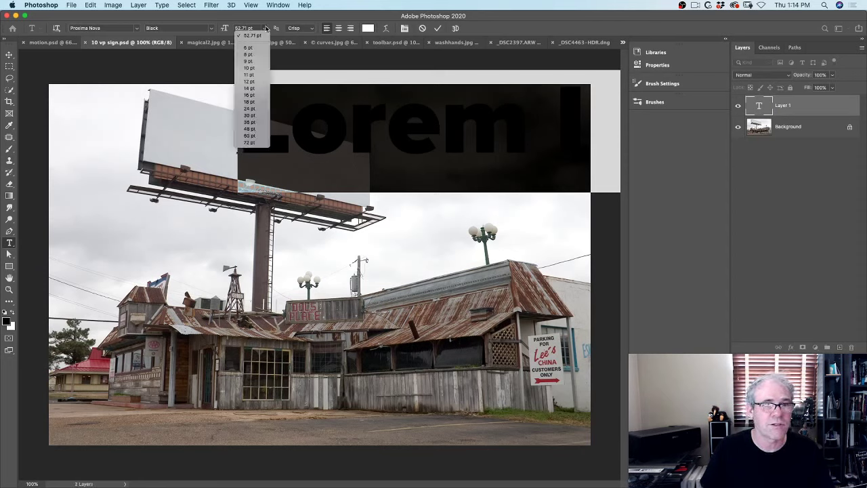
left_click(256, 89)
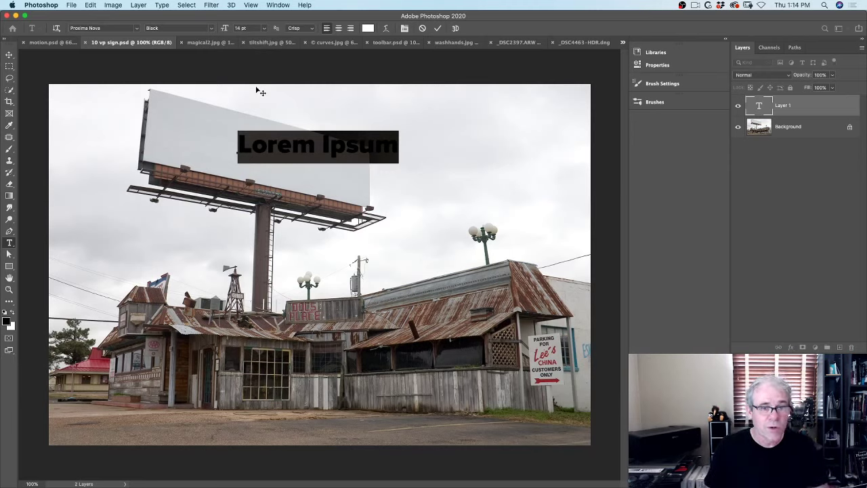
Step: Enter the slogan on two lines: 'YOU DON”T NEED TEETH' and 'TO EAT OUR BEEF'
type("YOU")
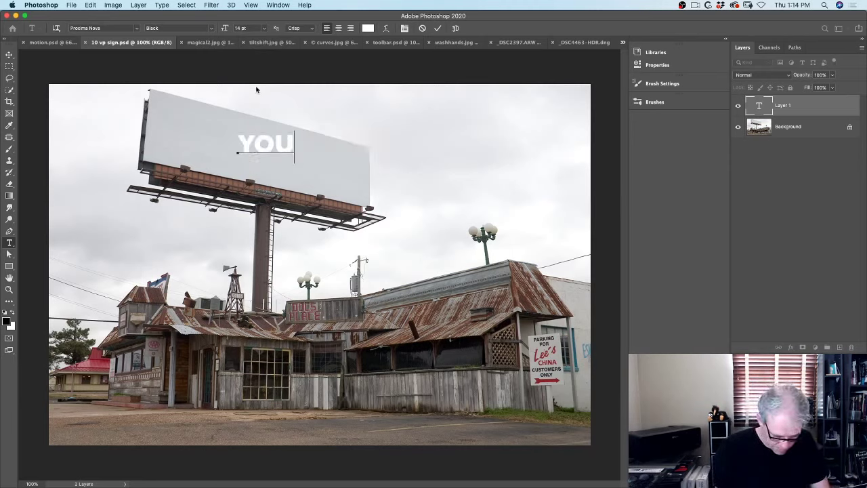
type(" DON'T NEED")
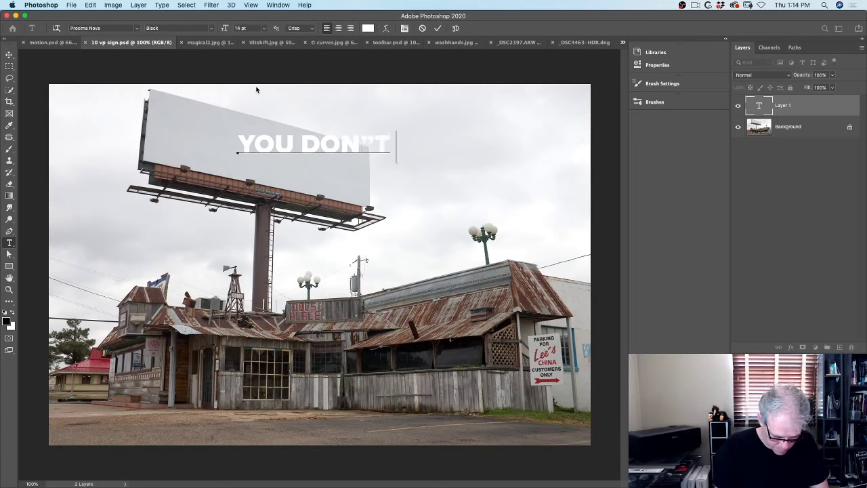
type(" TEE")
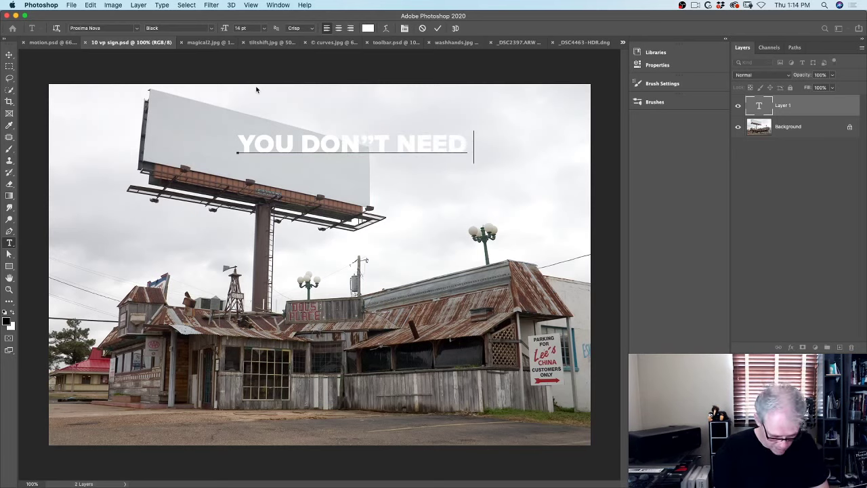
type("TH")
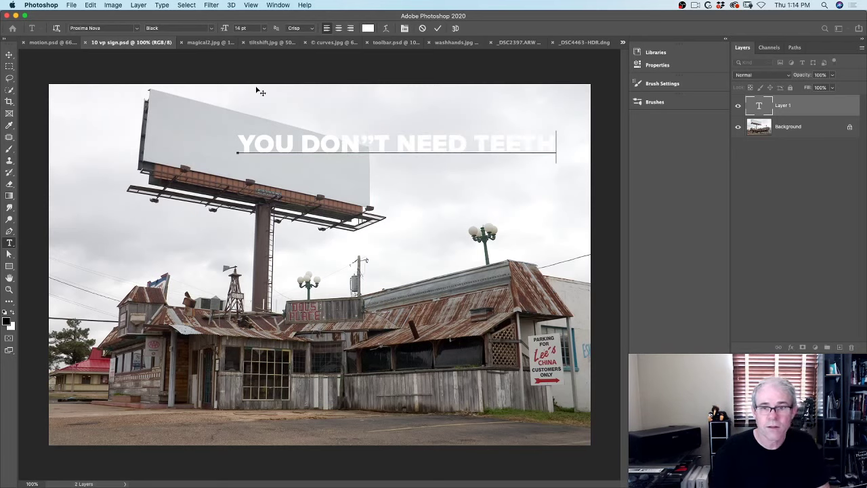
key("Return")
type("TO E")
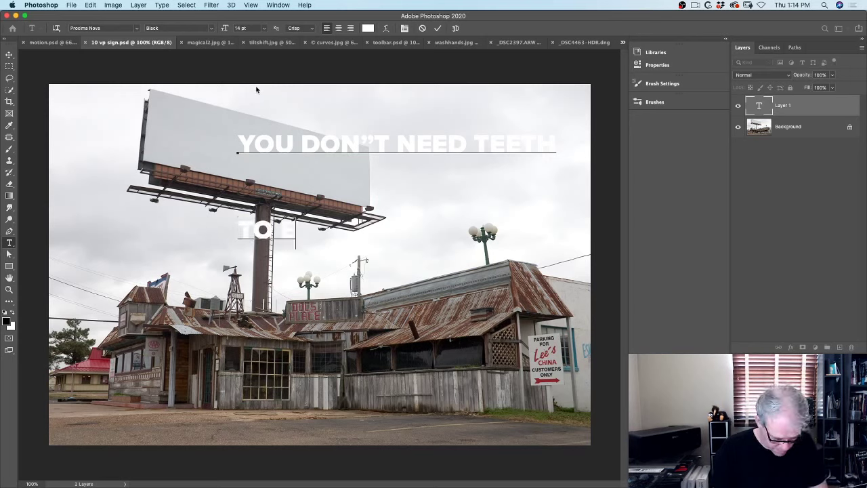
type("AT SUR BEEF")
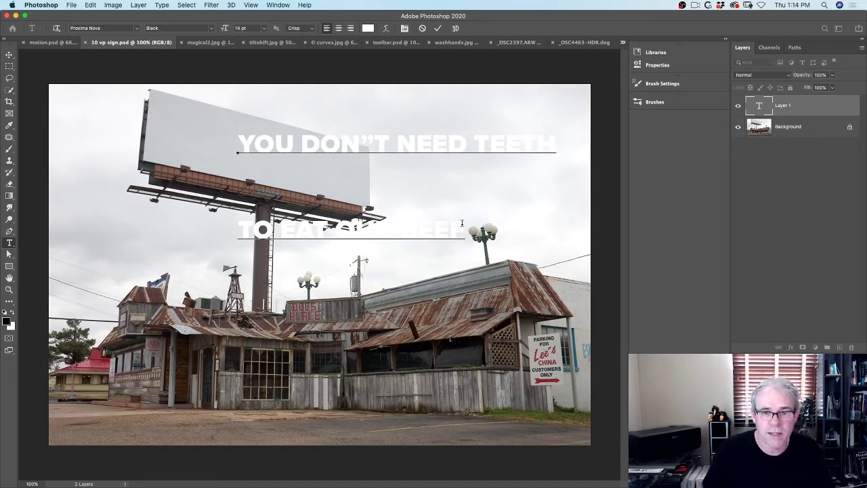
Step: Change the whole slogan's text color to black (000000) and remove the stray quotation marks from the second word
left_click_drag(465, 225, 237, 150)
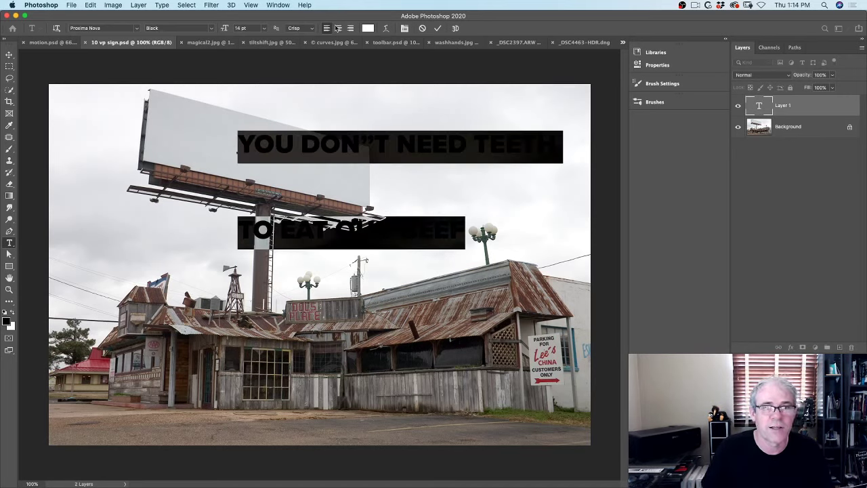
left_click(367, 28)
left_click_drag(629, 185, 524, 252)
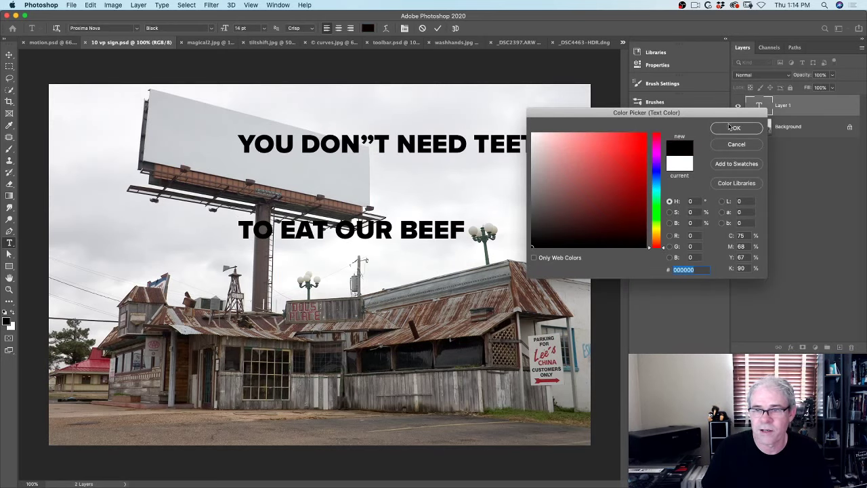
left_click(731, 128)
left_click(375, 132)
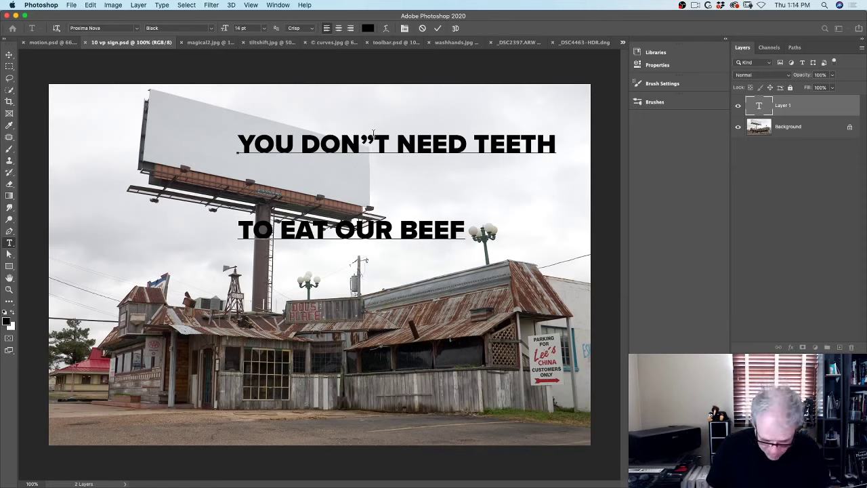
key("BackSpace")
Step: Select the whole slogan and expand all of its Character, Paragraph and Type Options in the layer properties
left_click_drag(469, 230, 217, 149)
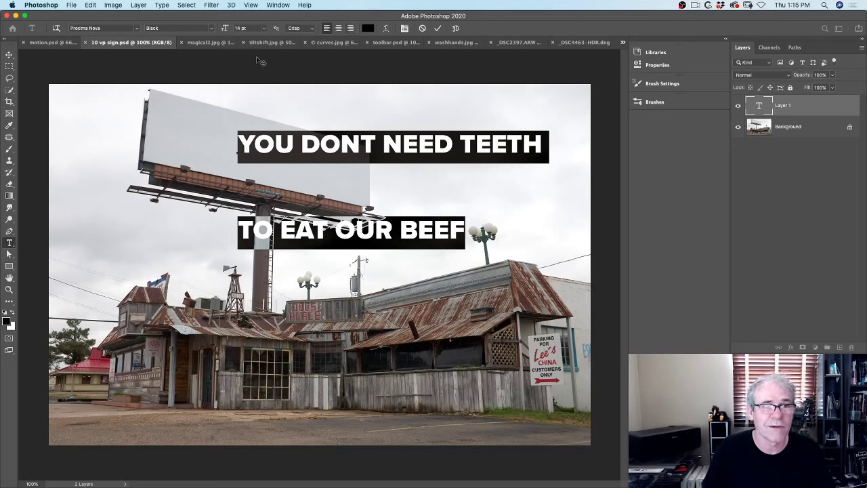
left_click(405, 29)
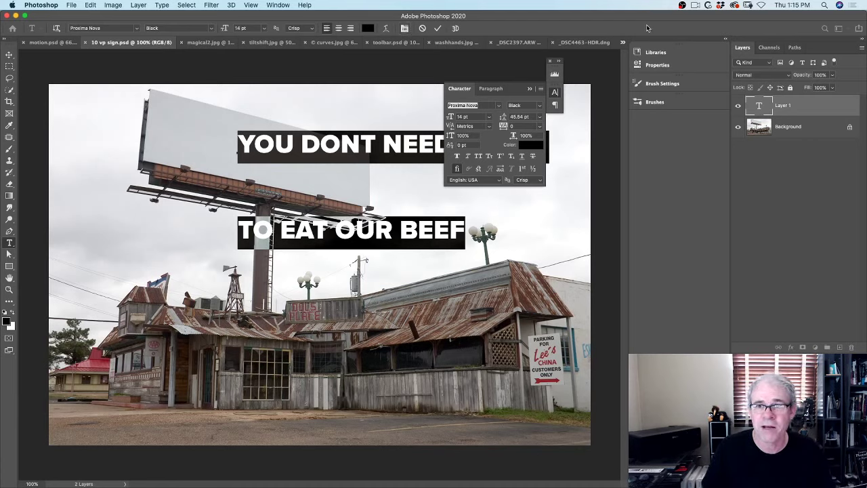
left_click(656, 66)
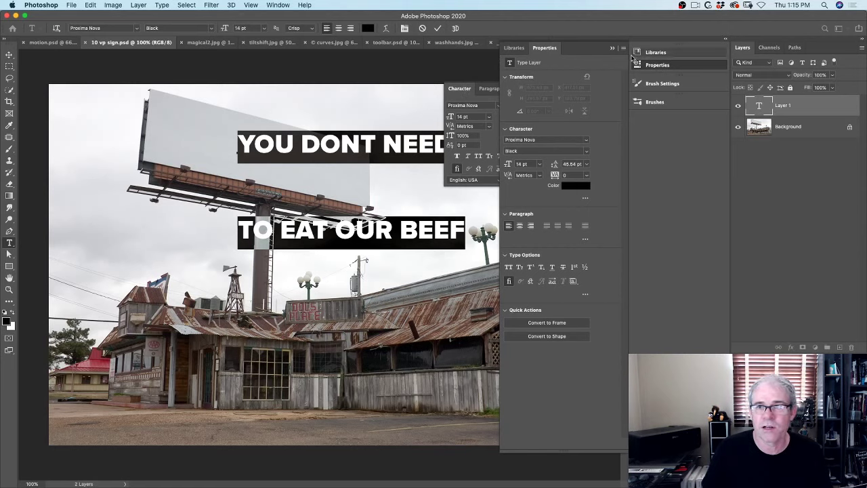
left_click(656, 65)
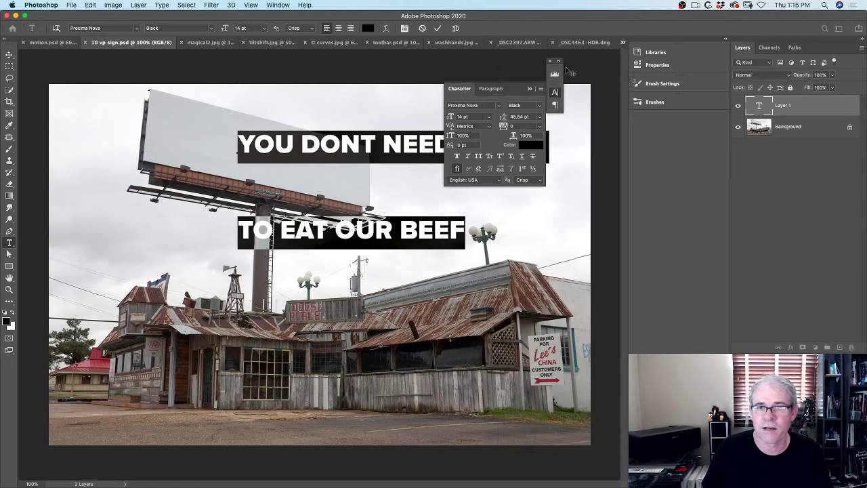
left_click(530, 89)
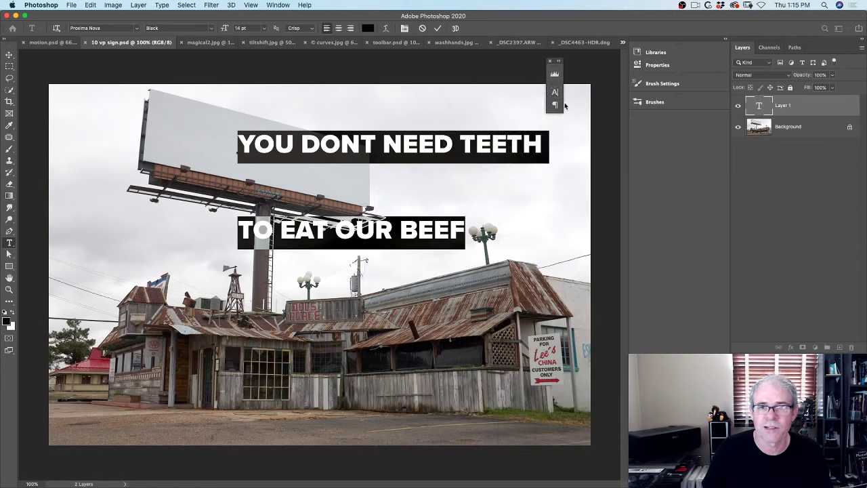
left_click(666, 65)
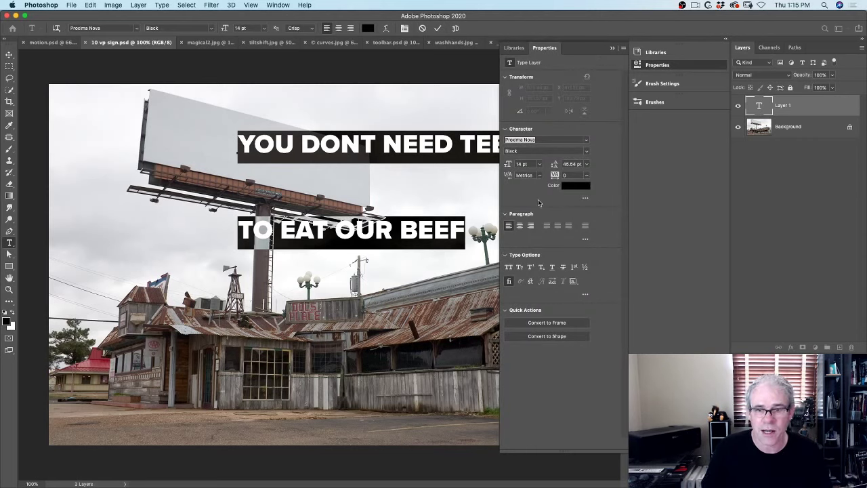
left_click(585, 201)
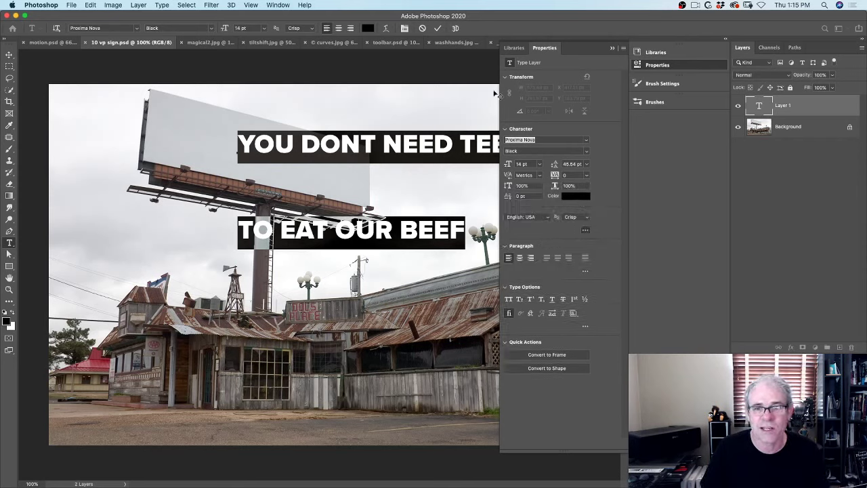
left_click(586, 271)
left_click(586, 374)
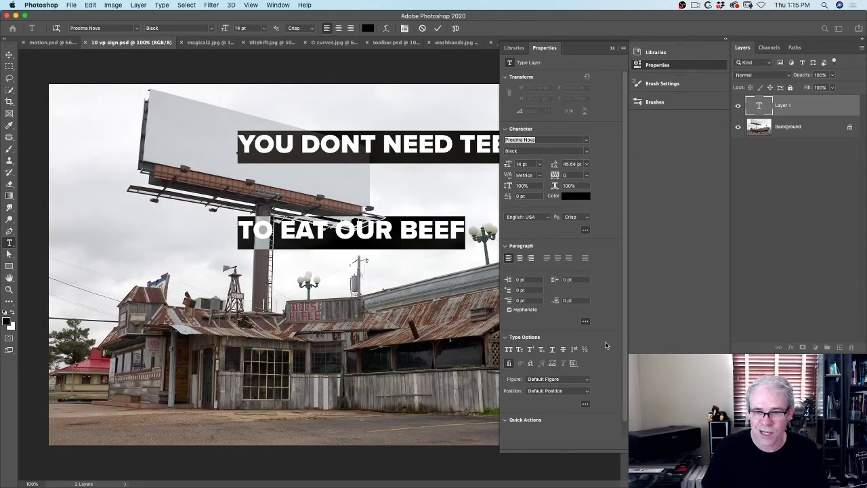
Step: Format the slogan with 15.54 pt leading, a 10 pt font size and a blue text color, and commit the text
left_click_drag(555, 164, 506, 166)
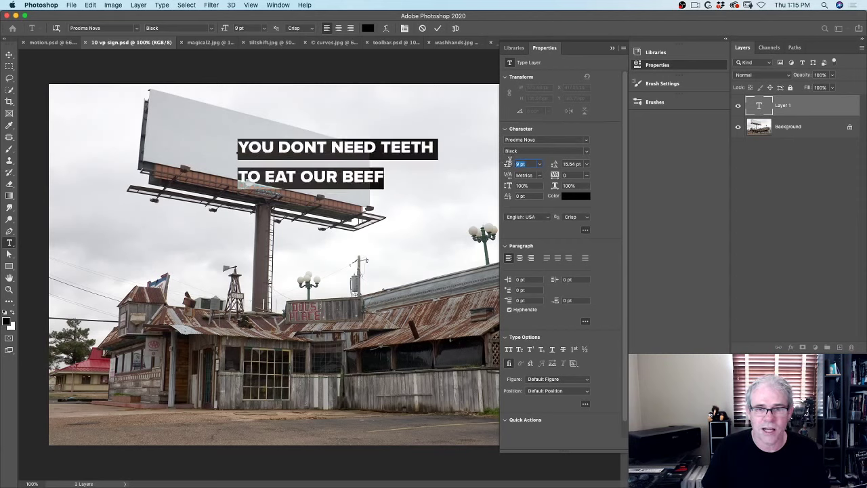
type("10")
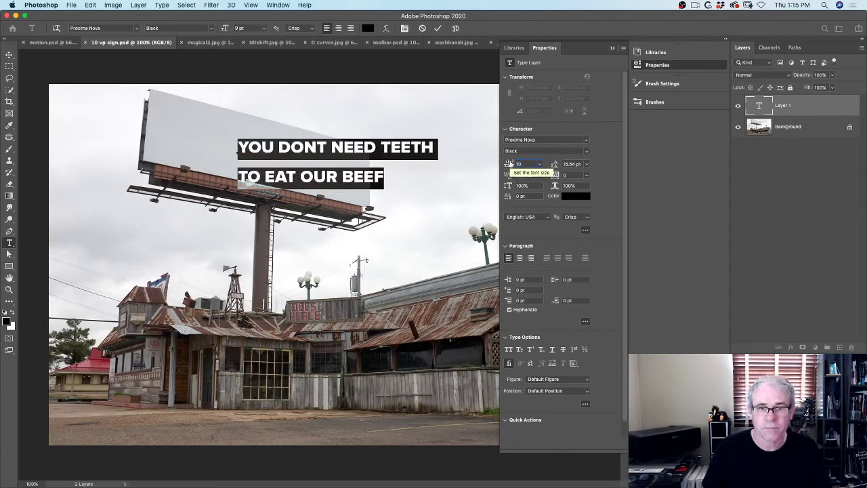
left_click(577, 196)
mouse_move(657, 164)
left_mouse_down()
mouse_move(657, 155)
mouse_move(658, 172)
mouse_move(637, 145)
left_mouse_up()
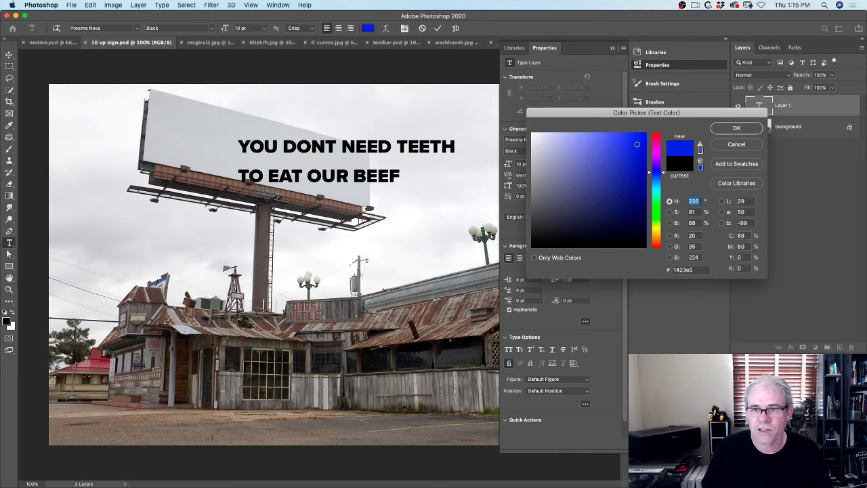
left_click(736, 129)
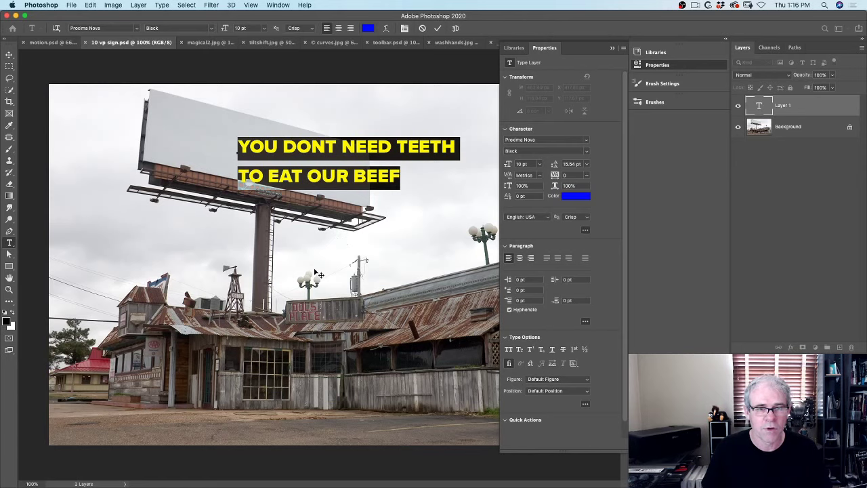
left_click(273, 325)
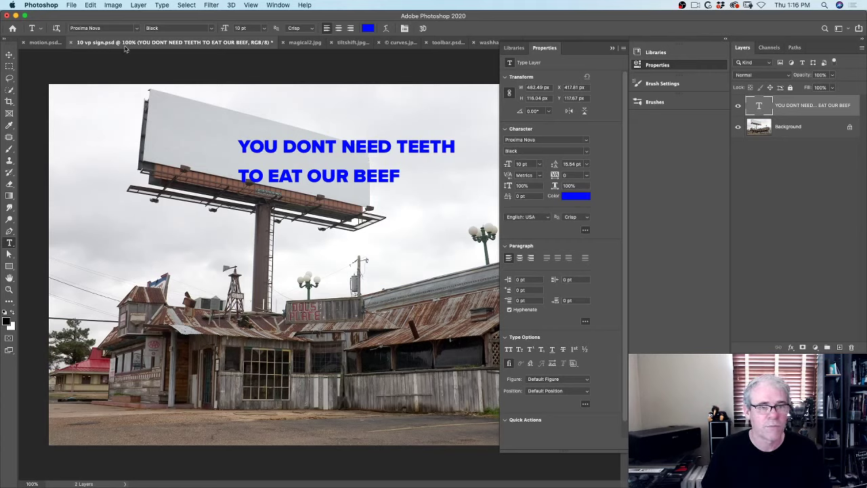
Step: Position the slogan over the billboard's upper left at about X 238 px, Y 65 px and tighten its leading to 12.54 pt
left_click(8, 54)
left_click_drag(353, 149, 274, 119)
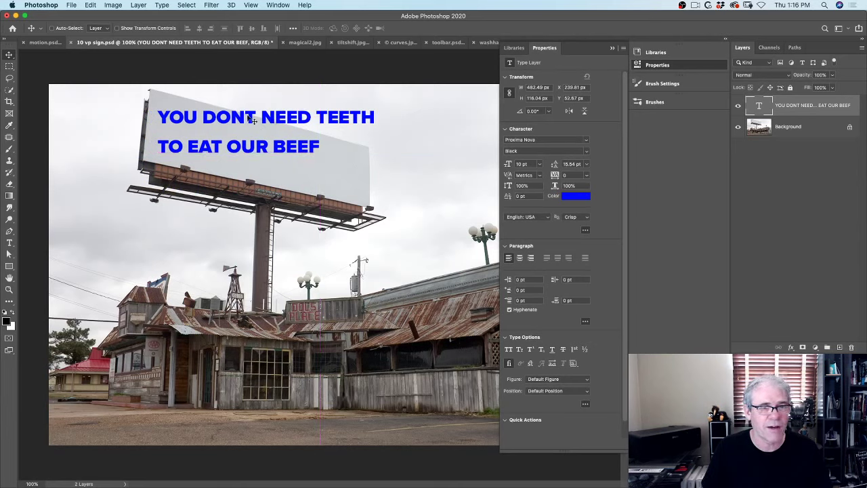
double_click(250, 118)
triple_click(250, 118)
left_click(343, 144)
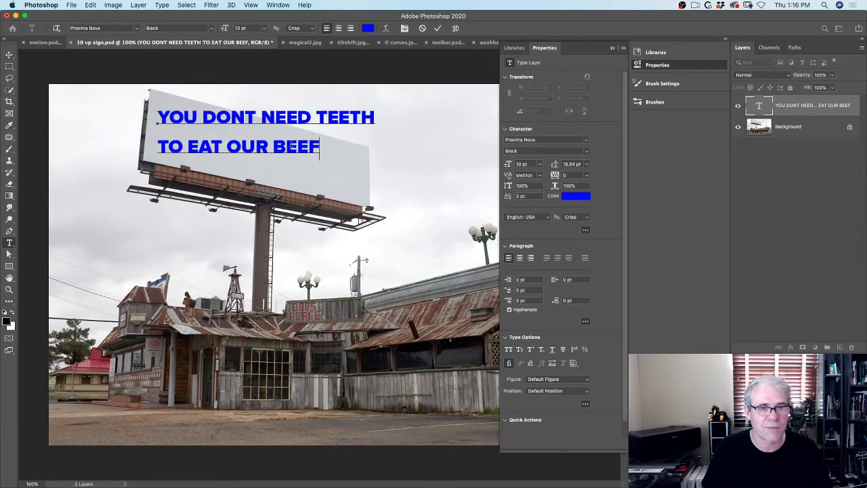
key("super+a")
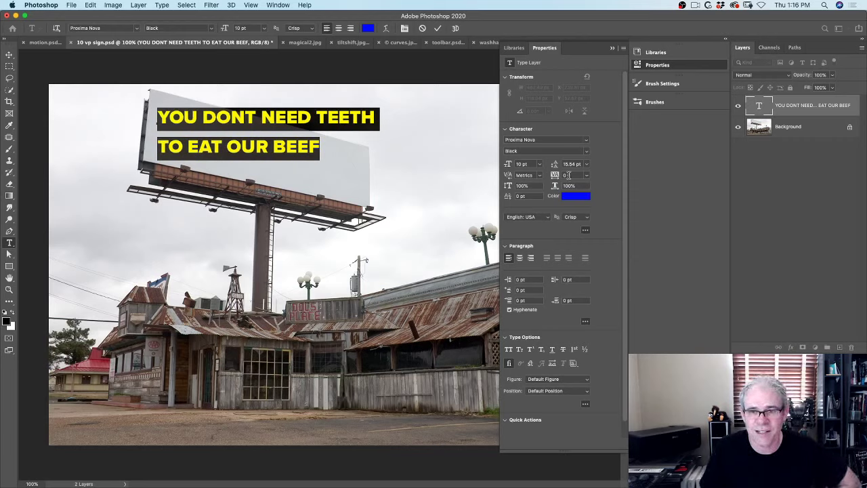
left_click_drag(558, 164, 554, 164)
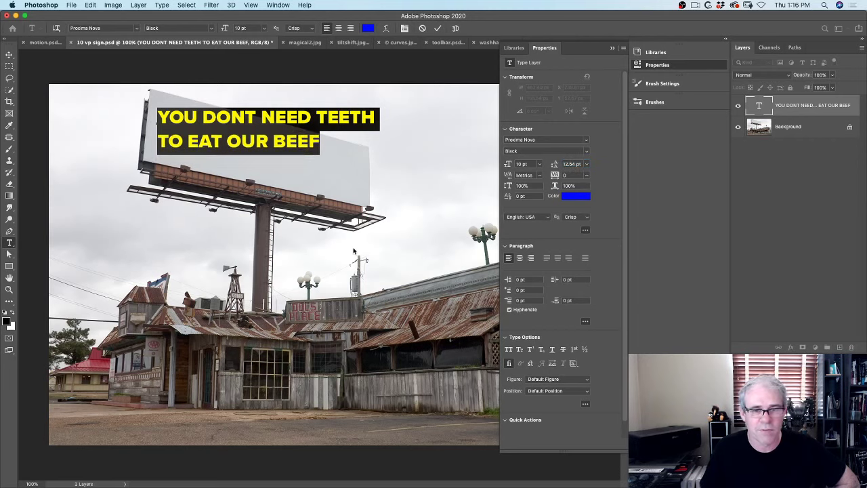
key("Escape")
key("v")
mouse_move(334, 112)
left_mouse_down()
mouse_move(270, 192)
mouse_move(371, 140)
mouse_move(334, 119)
left_mouse_up()
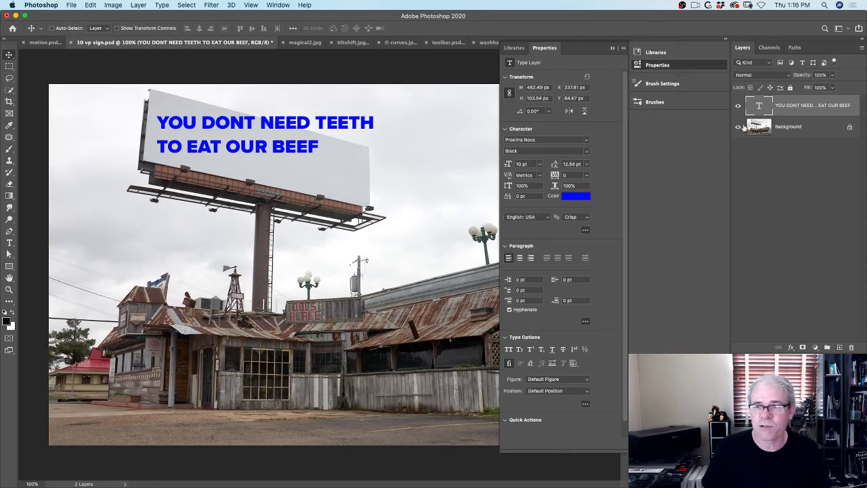
Step: Rasterize the slogan's text layer
right_click(809, 109)
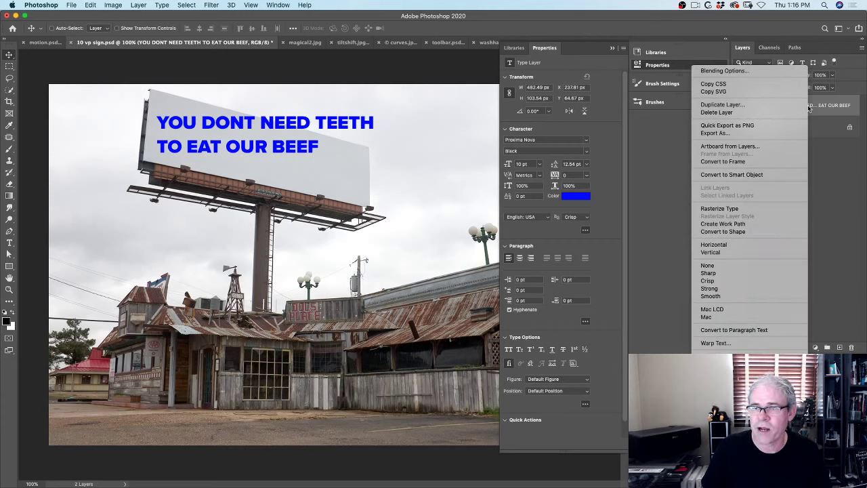
left_click(818, 126)
right_click(814, 104)
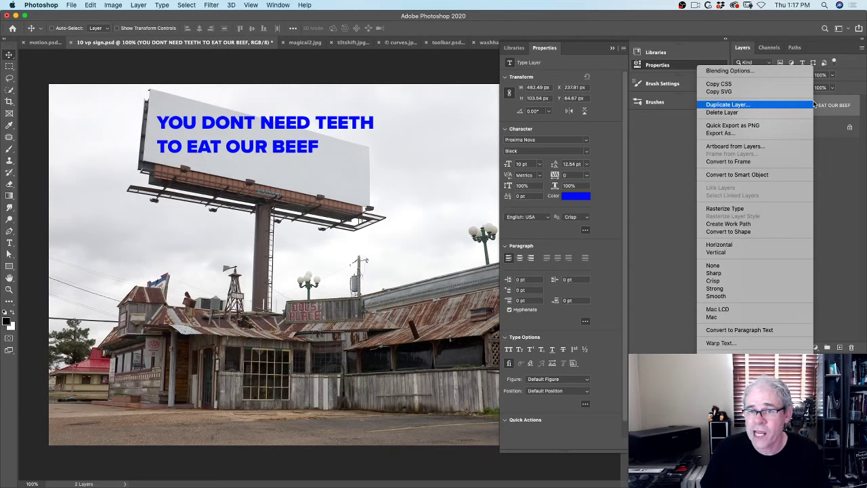
left_click(763, 208)
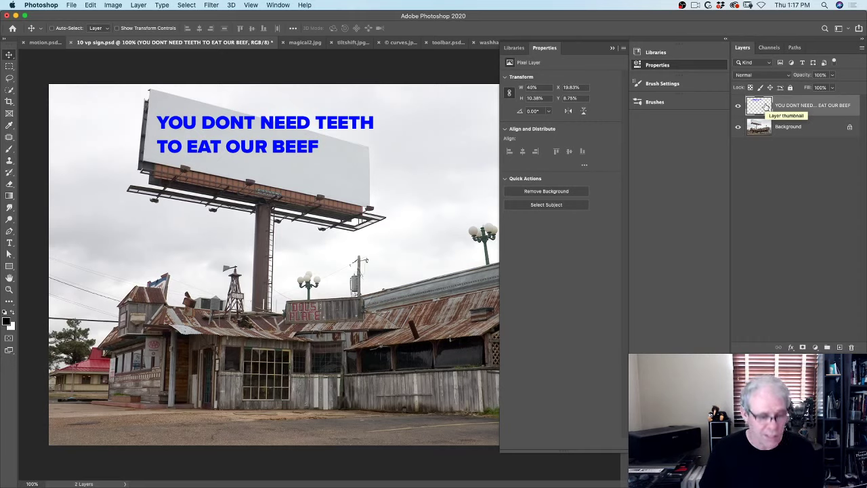
Step: Select the entire canvas and cut the slogan from its rasterized layer to the clipboard, keeping the emptied layer visible
key("super")
key("super+a")
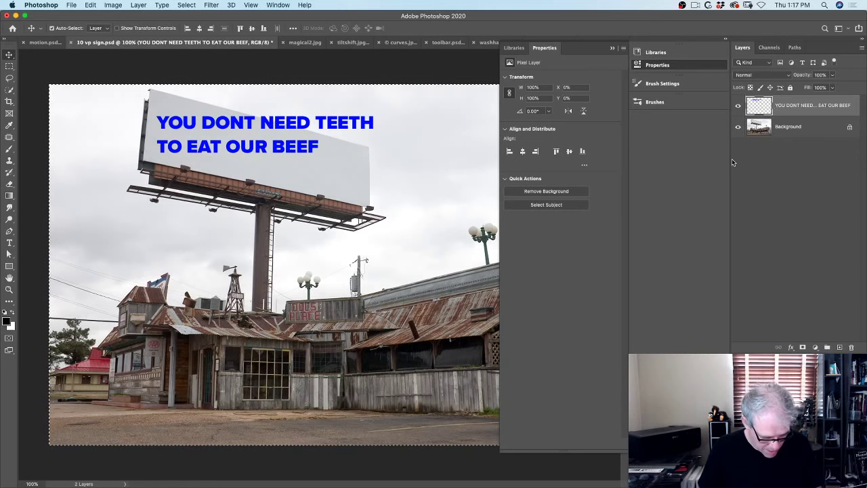
key("super+x")
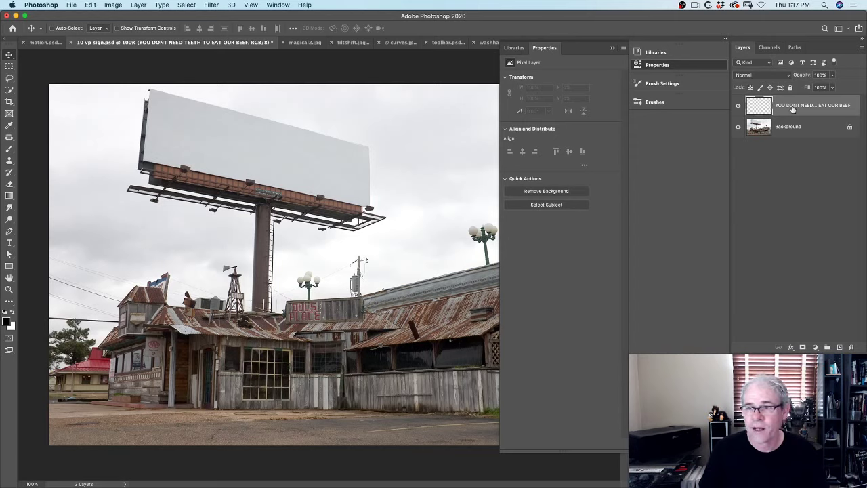
left_click(738, 106)
left_click(738, 106)
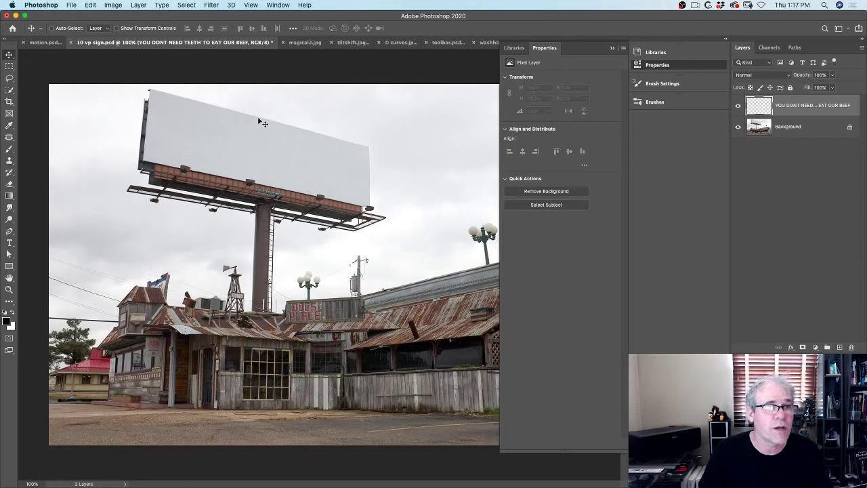
Step: In the Vanishing Point filter, draw a plane over the billboard face's four corners and extend it beyond the right and lower edges
left_click(212, 5)
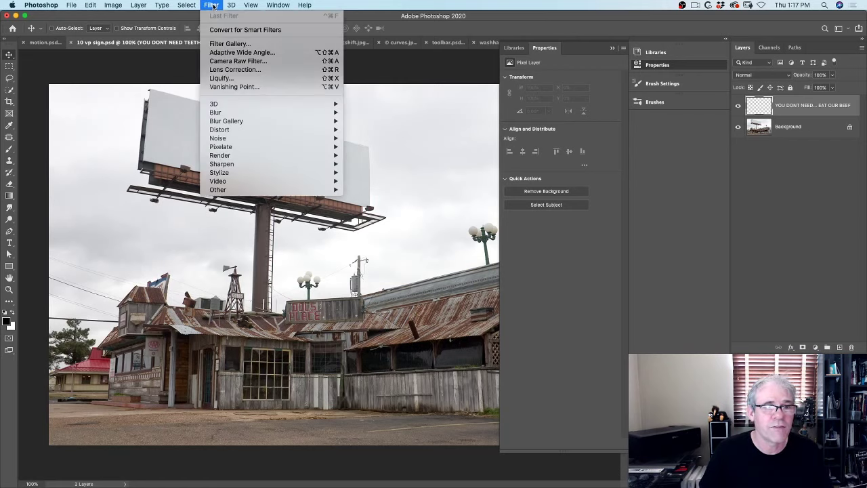
left_click(234, 87)
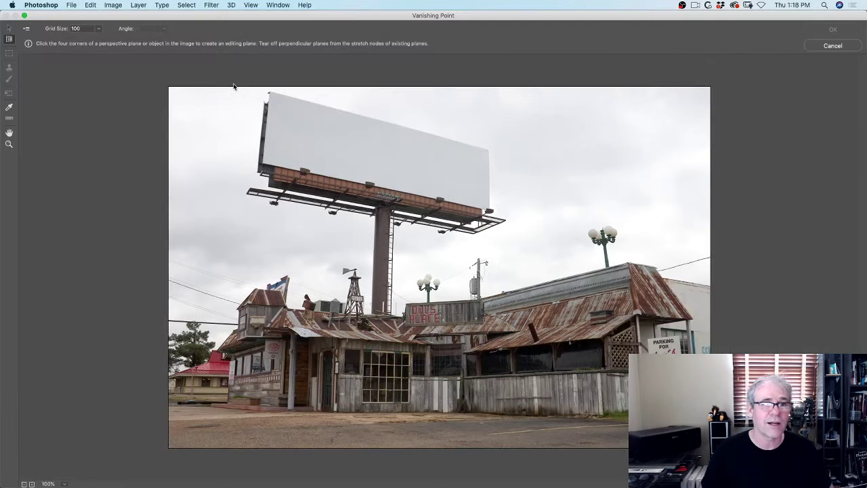
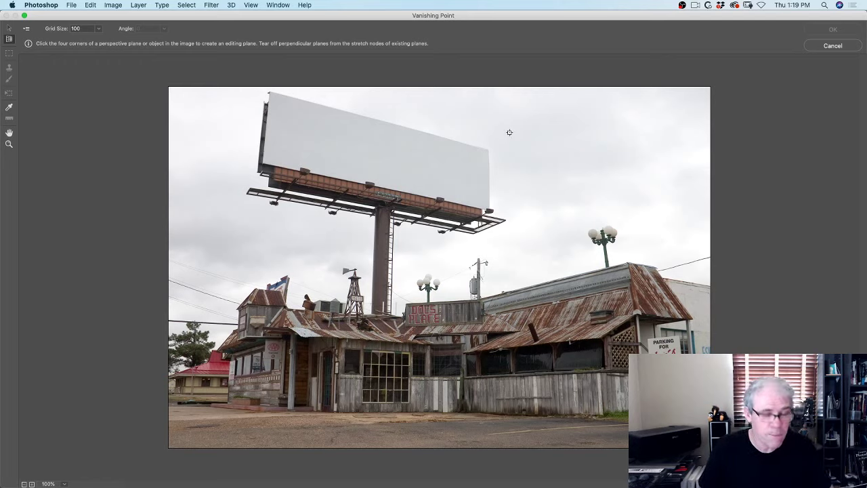
left_click(266, 97)
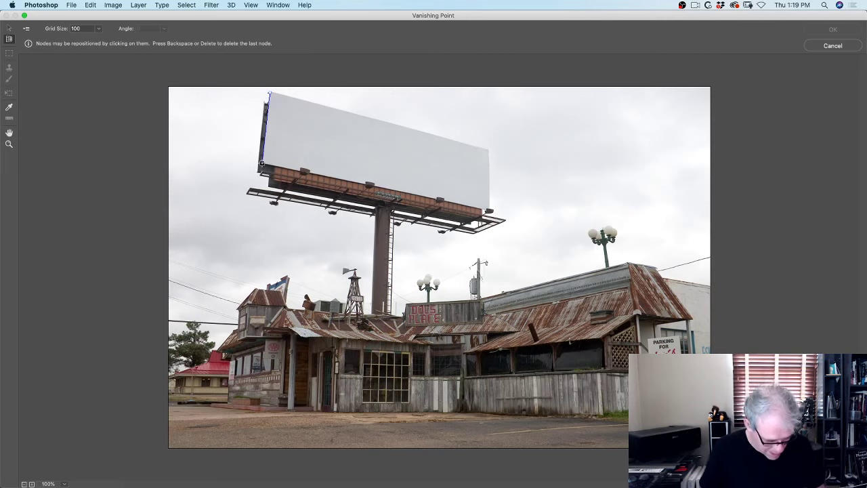
key("super+equal")
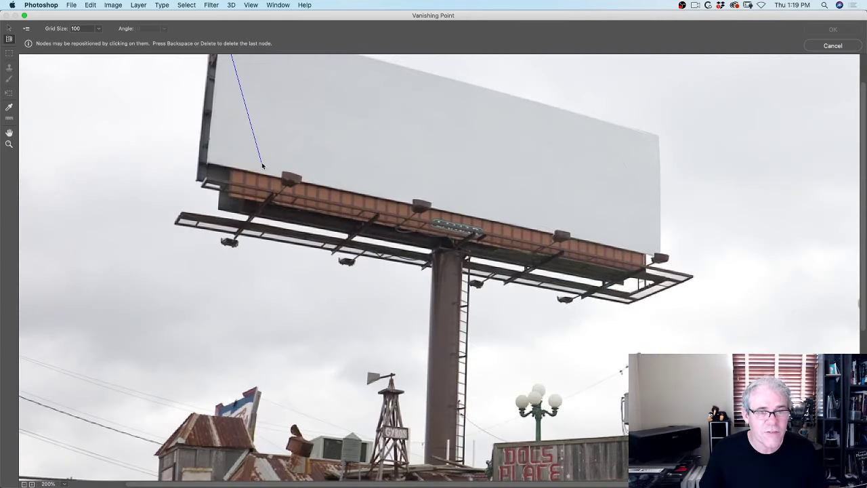
left_click(207, 163)
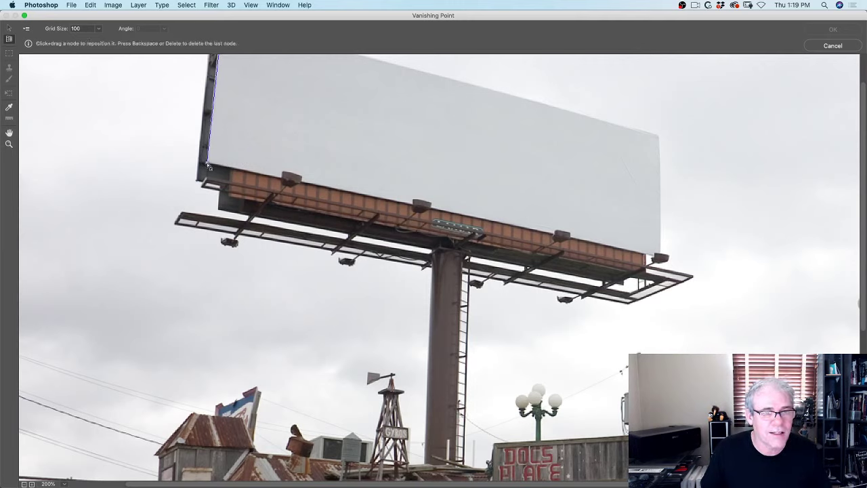
key("super+minus")
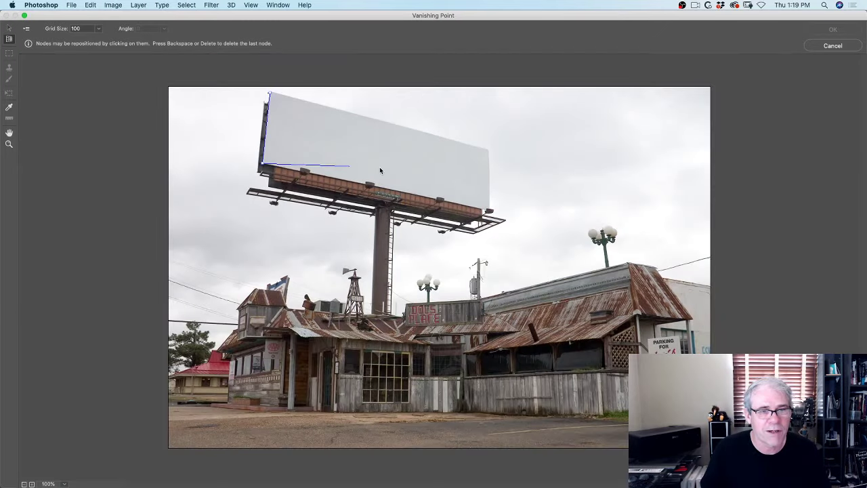
left_click(489, 210)
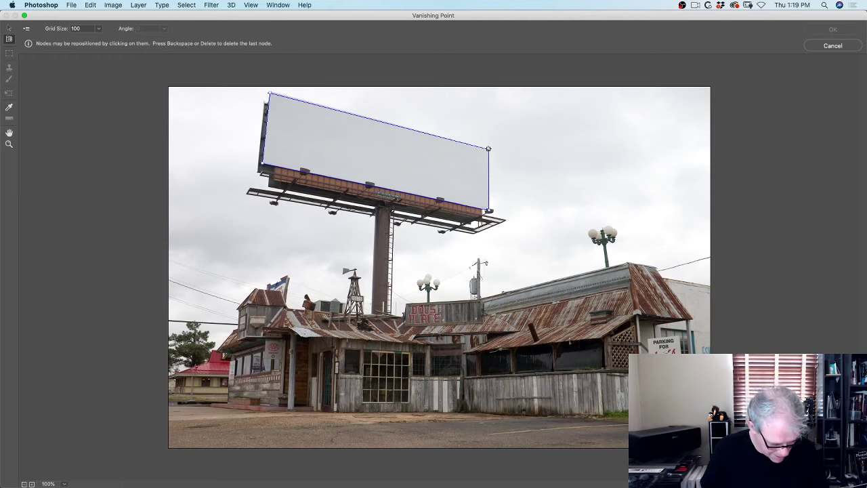
key("x")
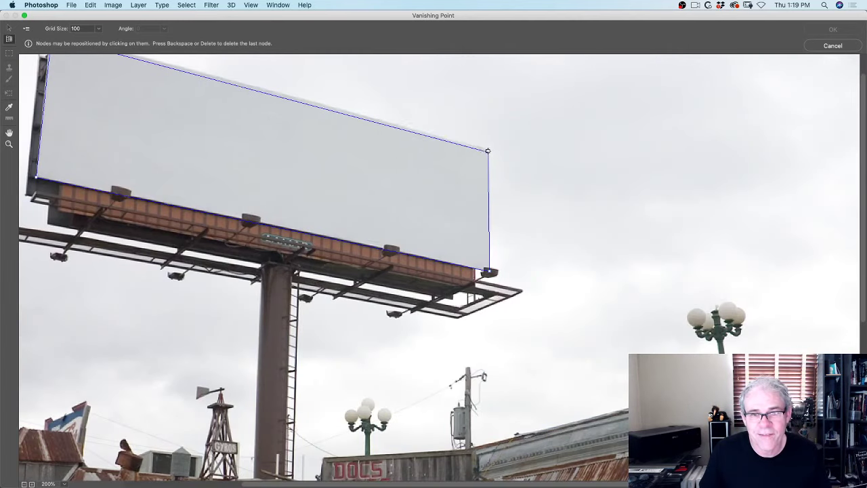
left_click(487, 148)
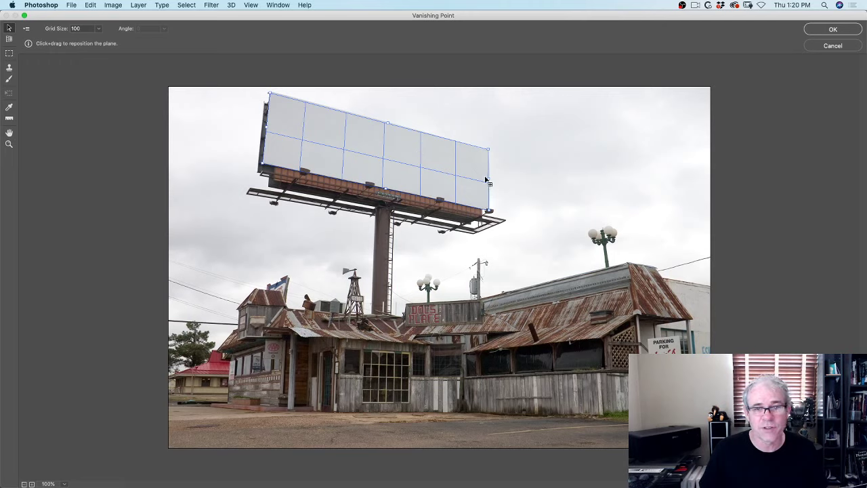
left_click_drag(489, 179, 607, 204)
left_click_drag(461, 209, 425, 263)
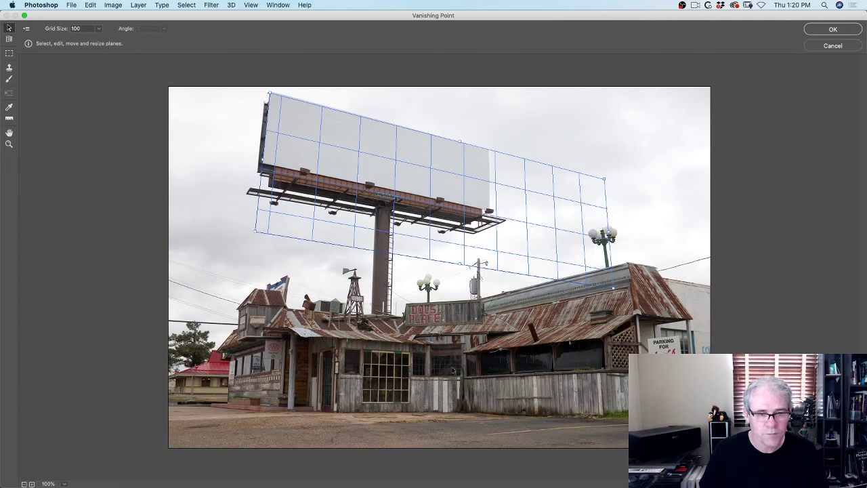
Step: Create a second perspective plane around the four corners of the DOCS PLACE sign
left_click(10, 38)
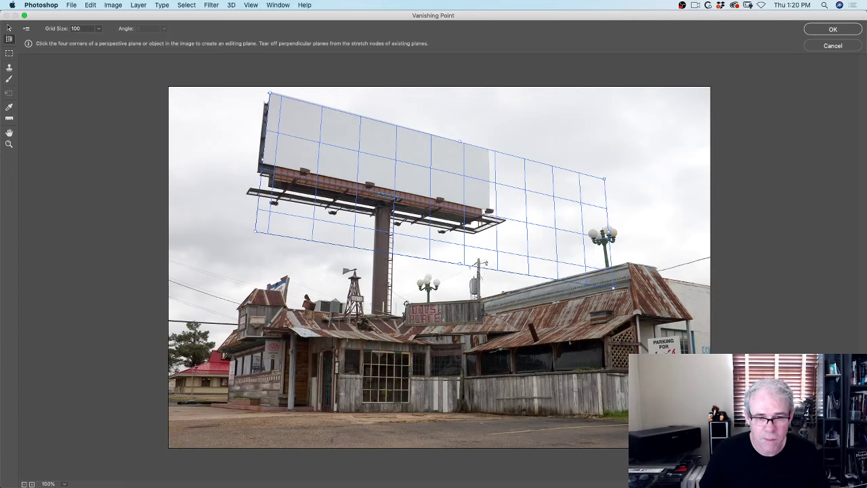
left_click(407, 302)
left_click(481, 302)
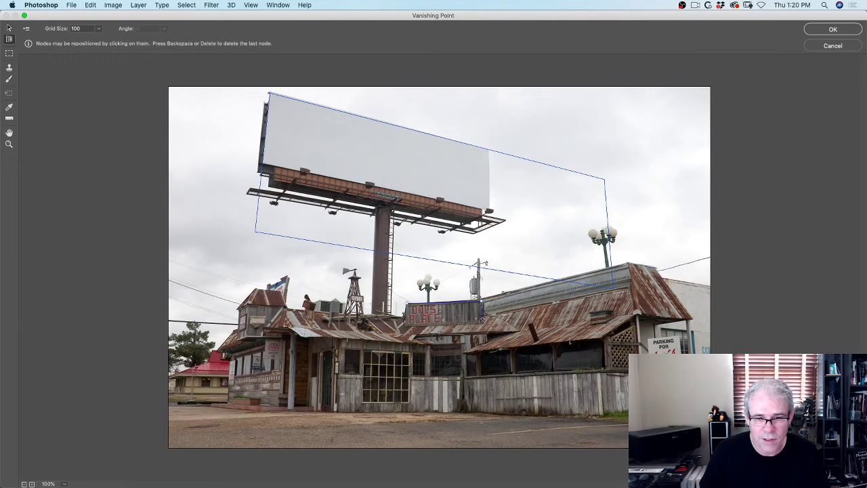
left_click(483, 321)
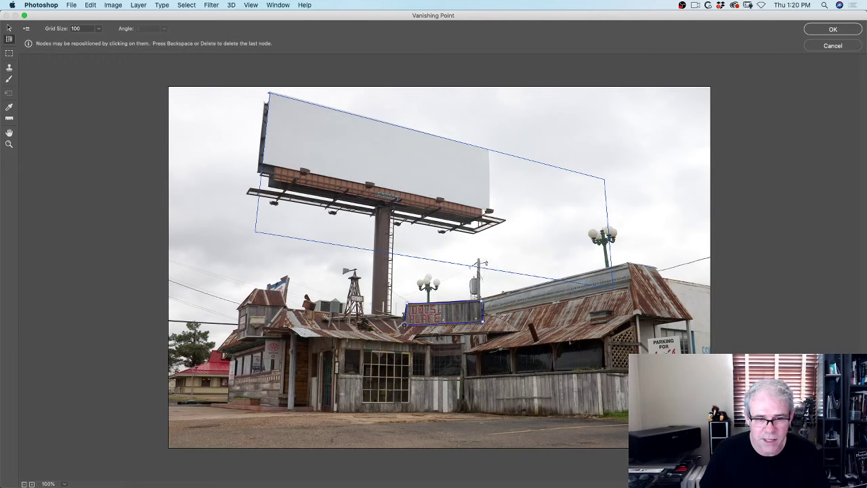
left_click(405, 325)
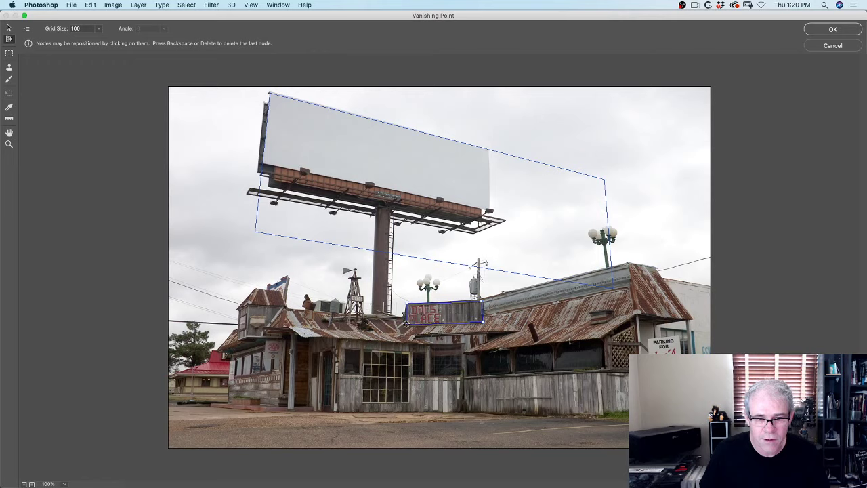
left_click(405, 325)
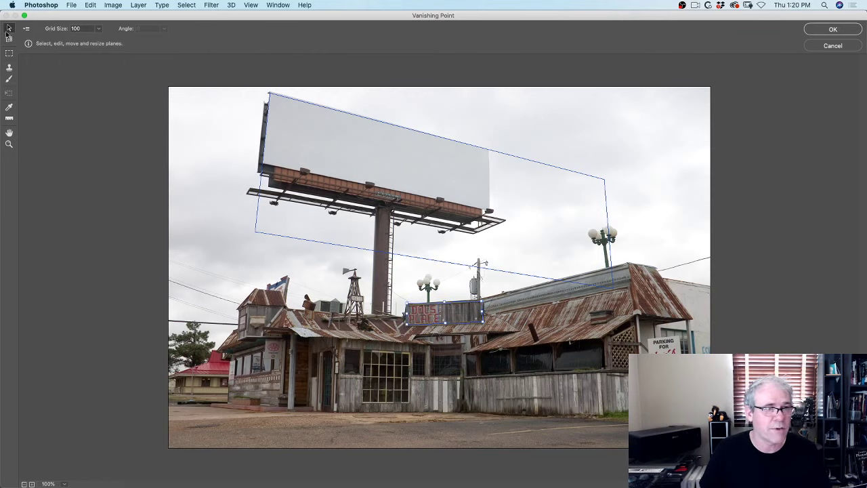
Step: Create a third perspective plane over the window band on the restaurant's left side wall and extend it down to the ground
left_click(9, 38)
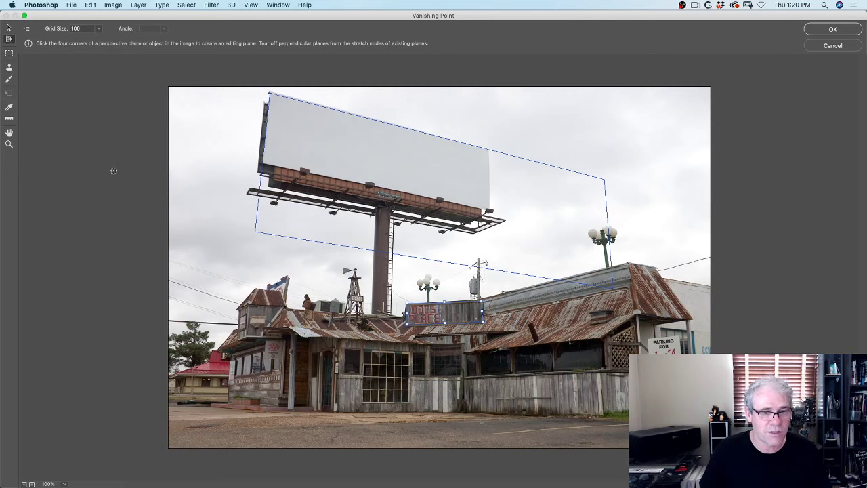
left_click(232, 359)
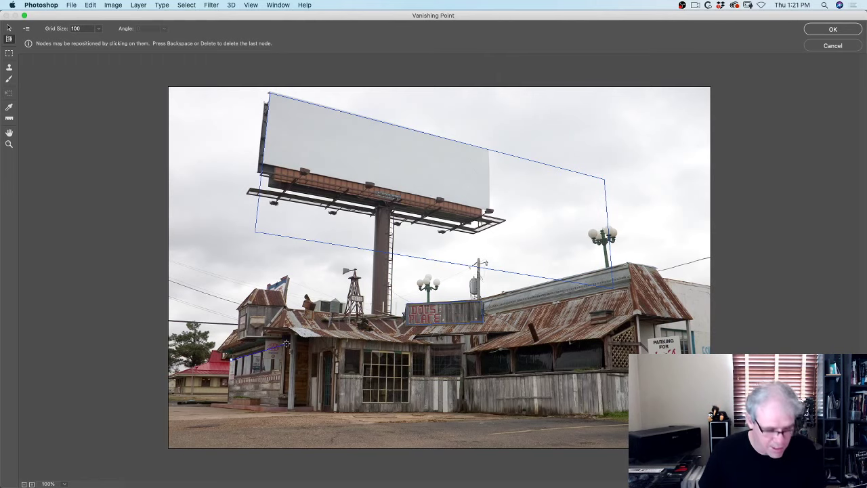
key("x")
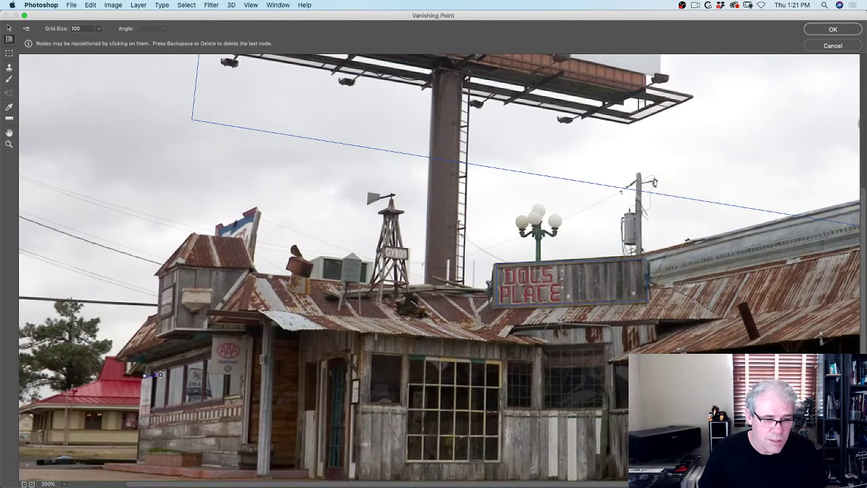
left_click(248, 349)
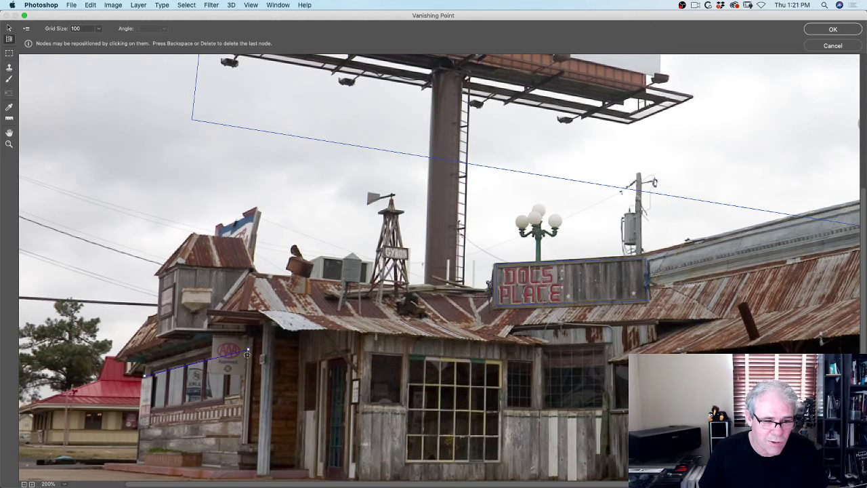
left_click(244, 403)
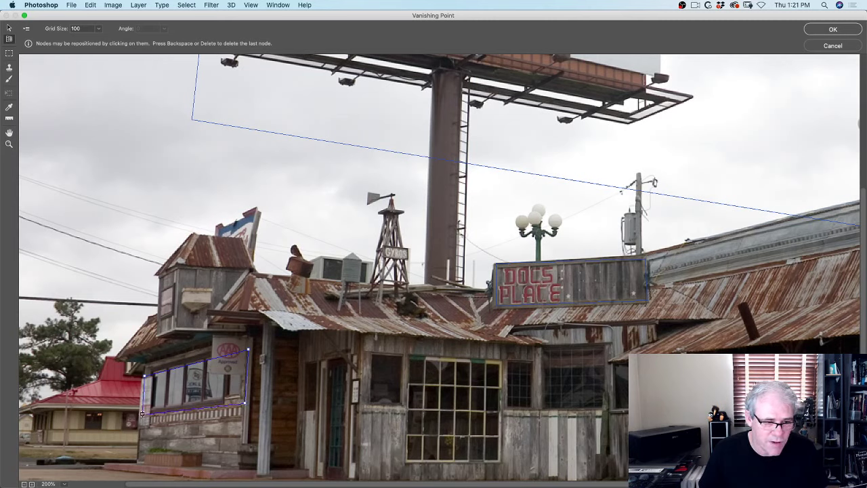
left_click(141, 413)
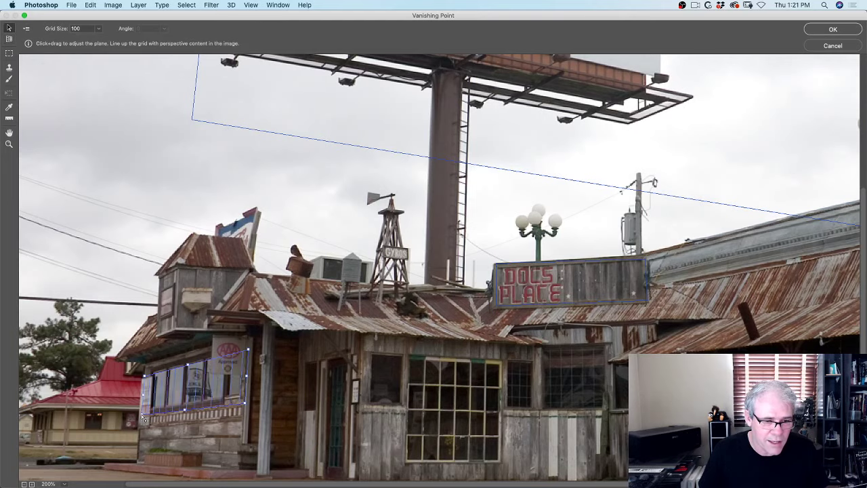
key("super+minus")
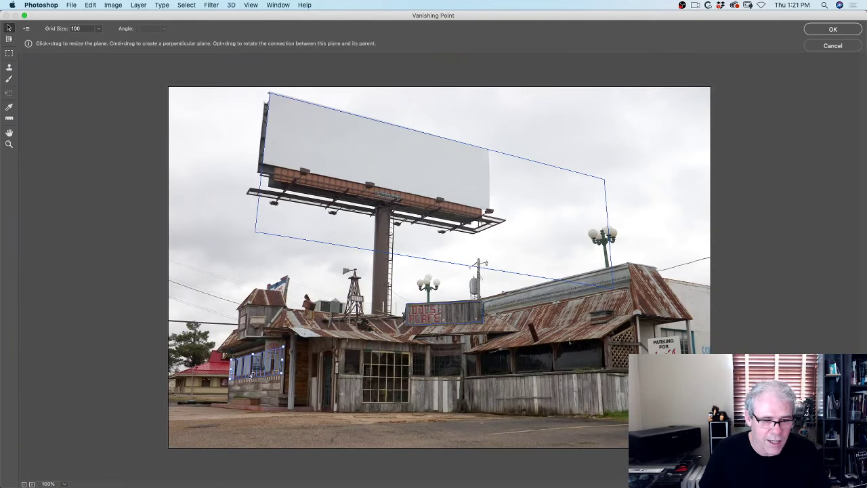
left_click_drag(252, 375, 245, 412)
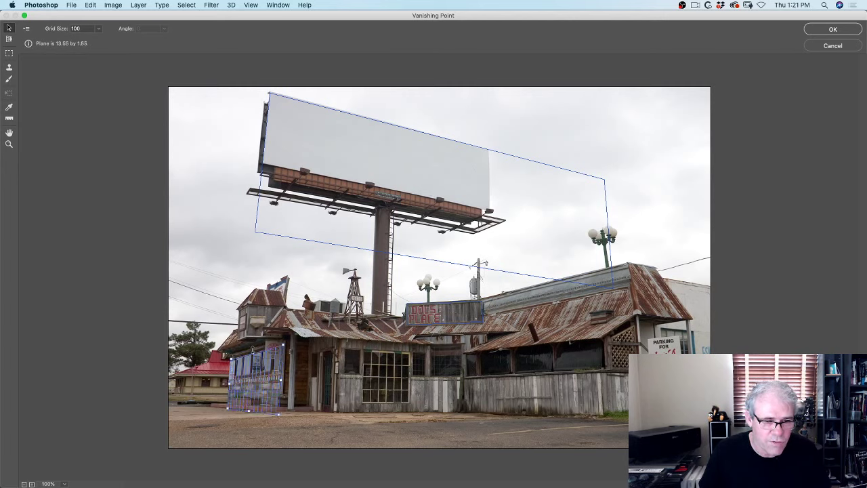
left_click(230, 381)
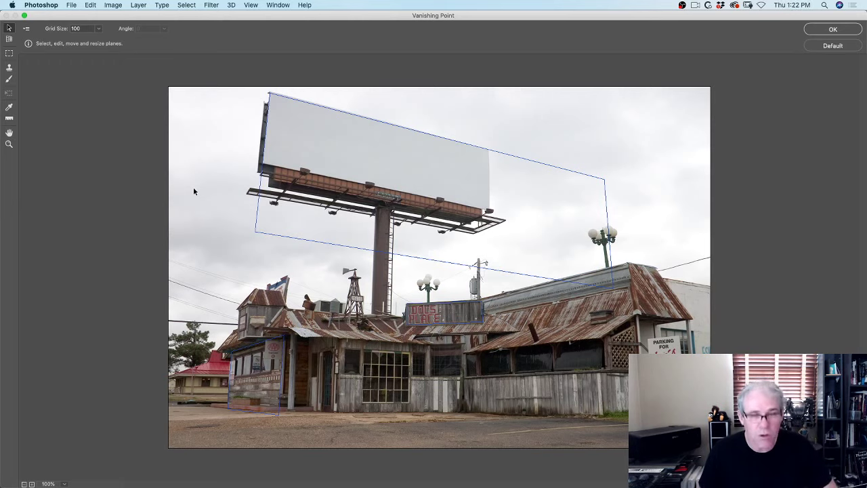
Step: Paste the slogan, try it on the side wall and the DOCS PLACE sign planes, and place it on the billboard plane
key("super+v")
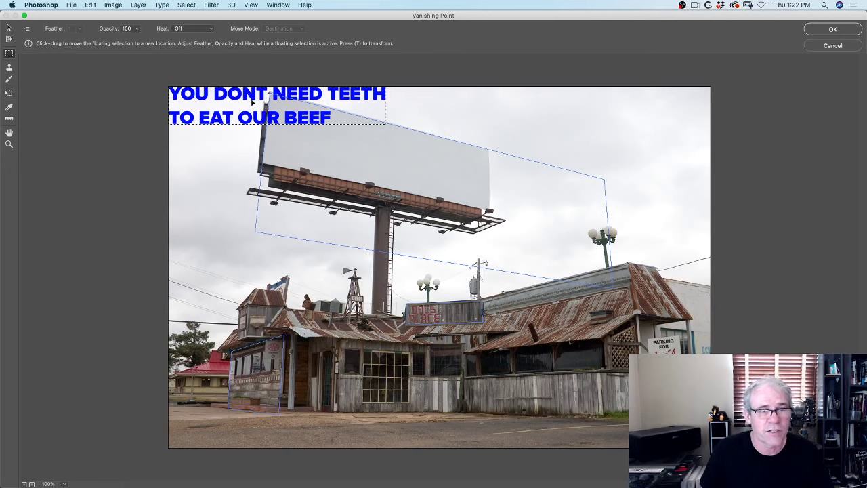
left_click_drag(249, 95, 264, 373)
left_click_drag(253, 382, 414, 313)
left_click_drag(466, 311, 364, 135)
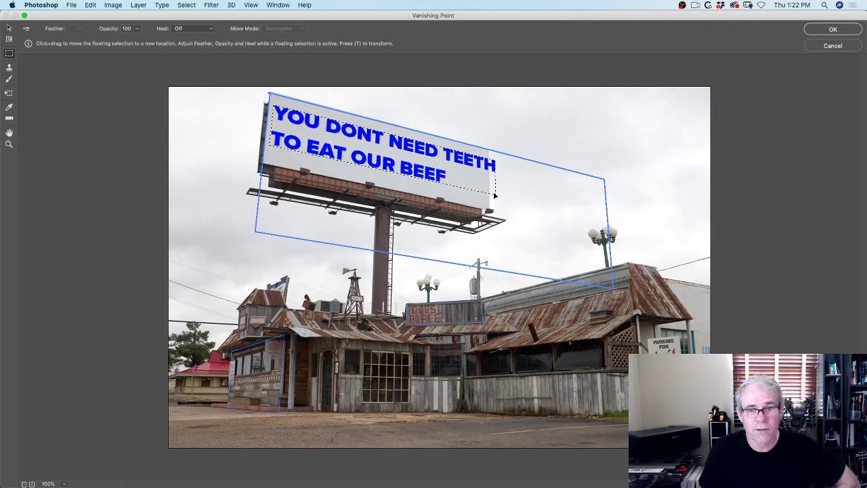
Step: Scale the pasted slogan down with the Transform tool so that it fits inside the billboard's right edge
left_click(228, 162)
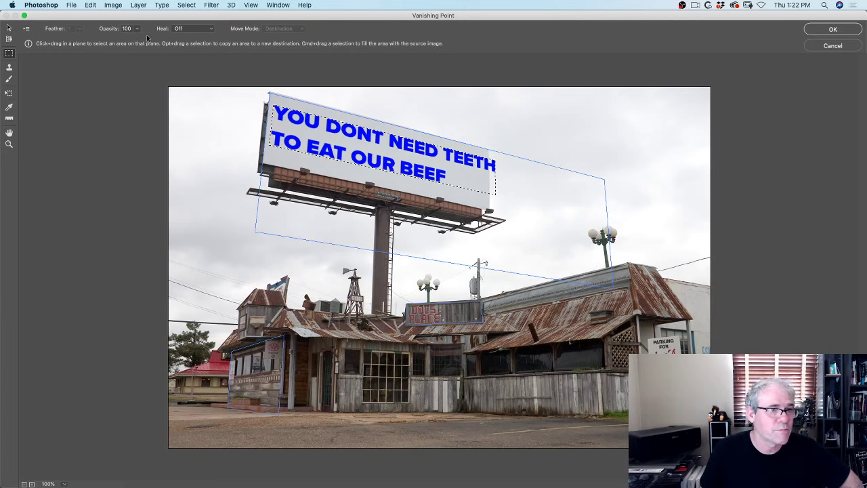
left_click(8, 28)
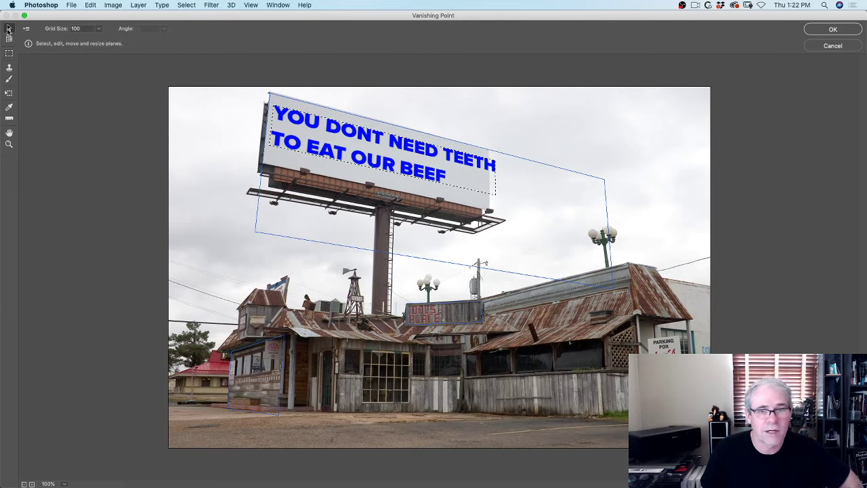
left_click(452, 164)
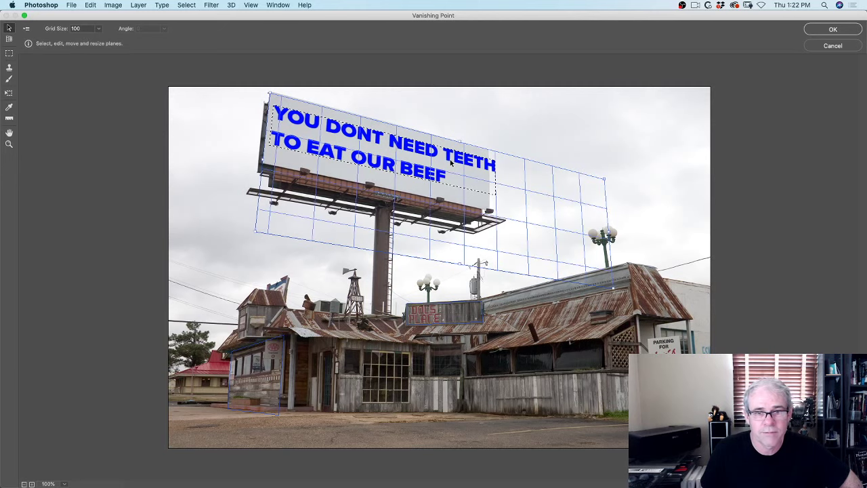
left_click(8, 92)
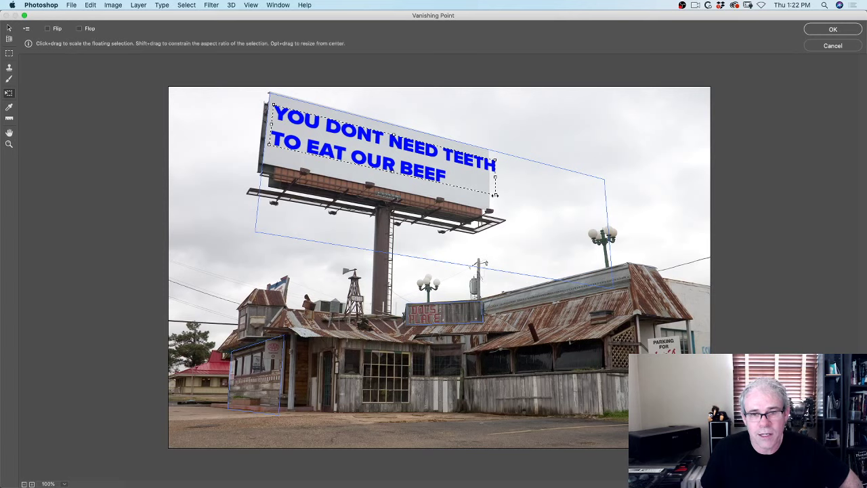
left_click_drag(495, 195, 478, 193)
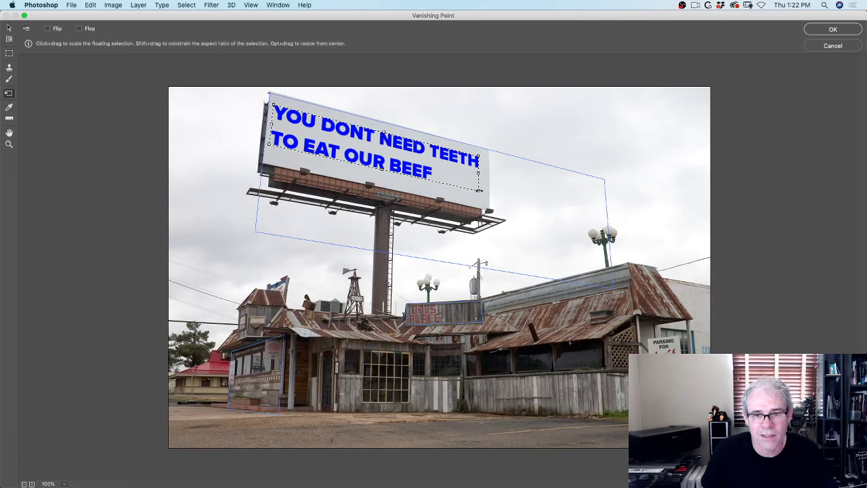
Step: Enlarge the slogan slightly with the Transform tool so that it fills more of the billboard face
left_click_drag(480, 192, 484, 197)
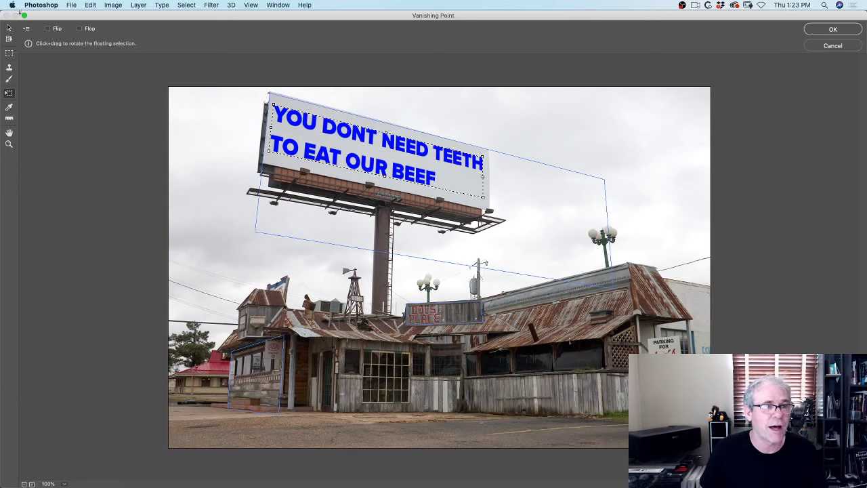
Step: Try the Flip option and the Flop option on the slogan, switching each one off again
left_click(48, 28)
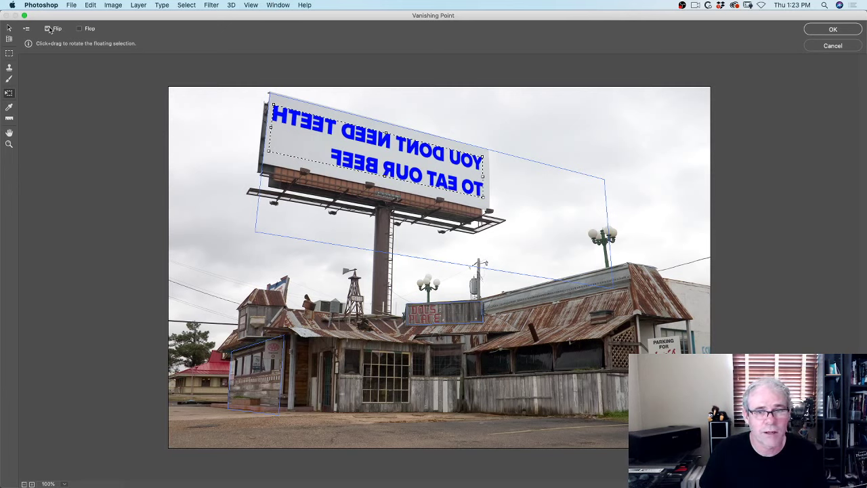
left_click(48, 28)
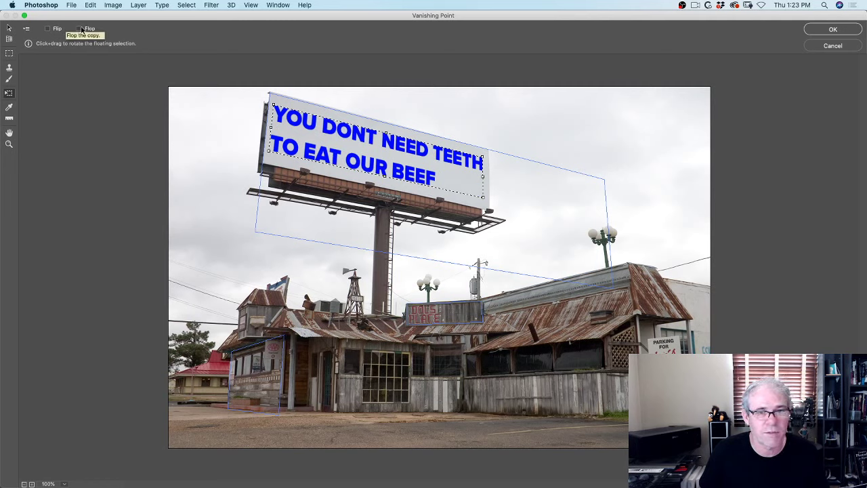
left_click(79, 29)
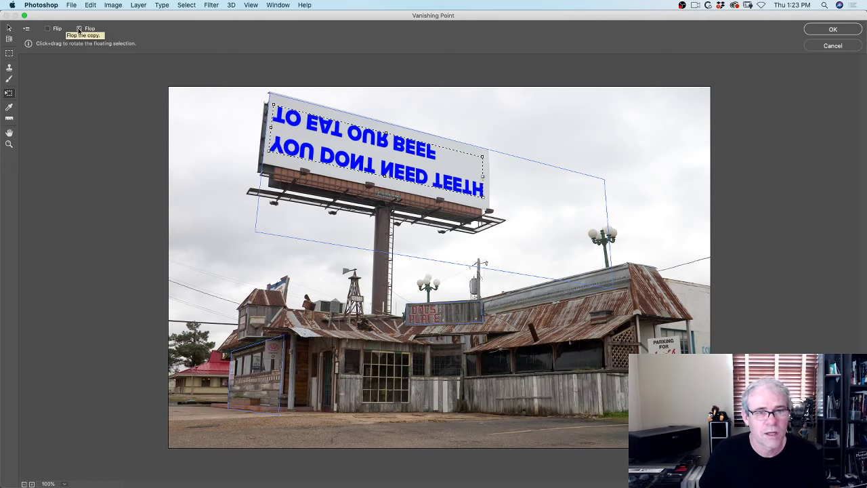
left_click(79, 29)
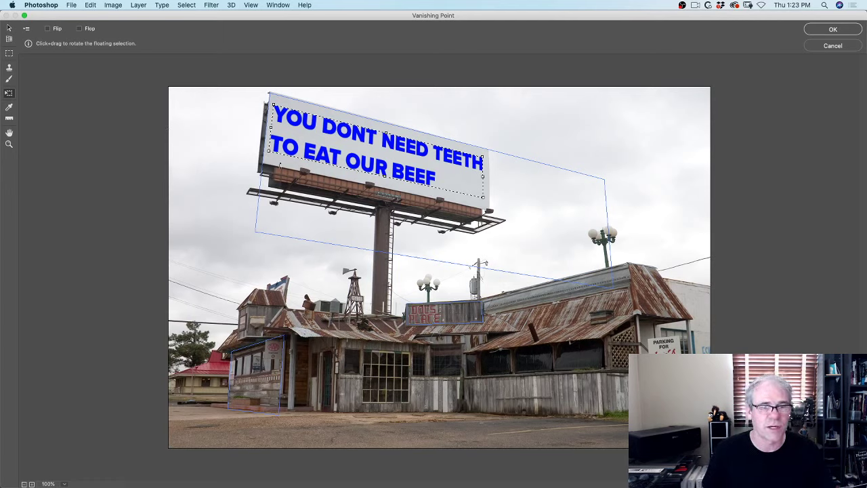
Step: Try the Stamp tool by setting a clone source point on the slogan in the billboard plane
left_click(9, 67)
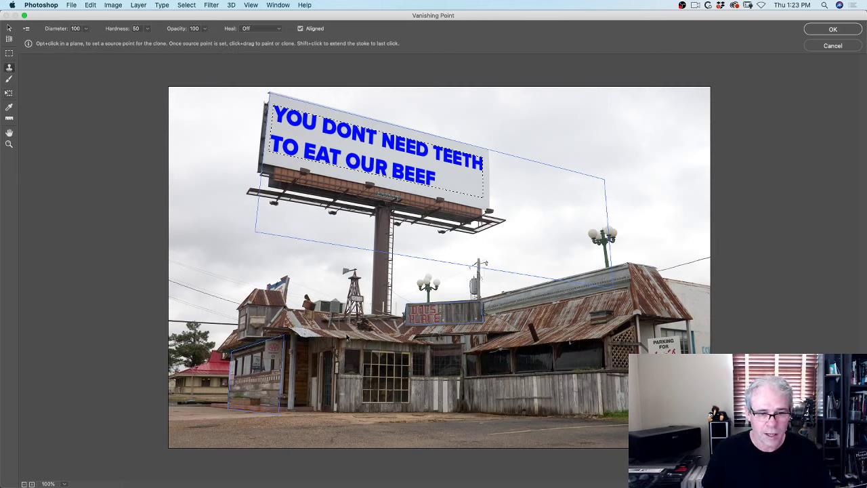
key("alt")
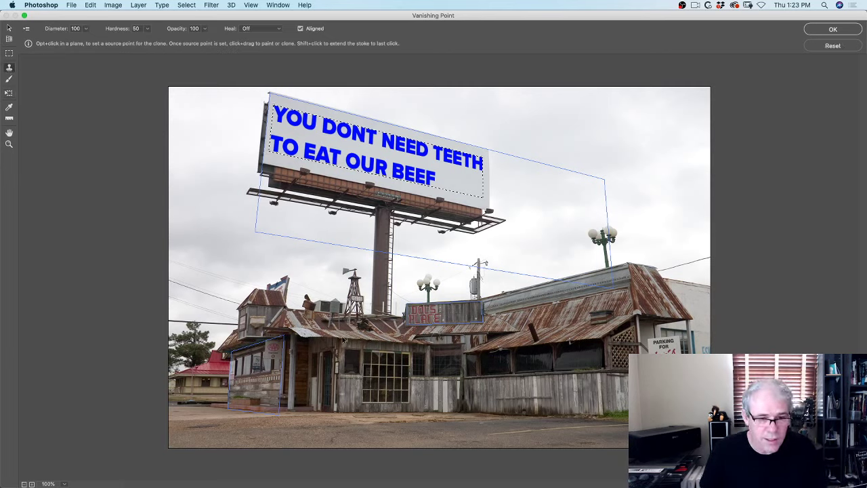
left_click(342, 342, "alt")
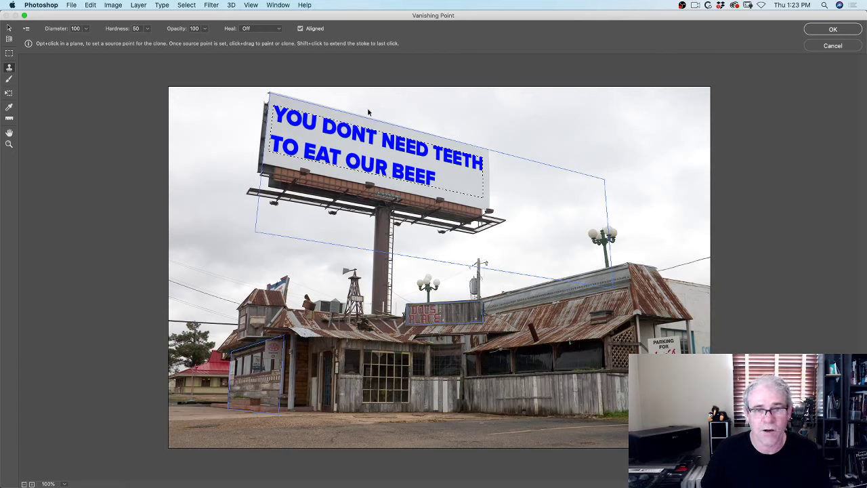
key("alt")
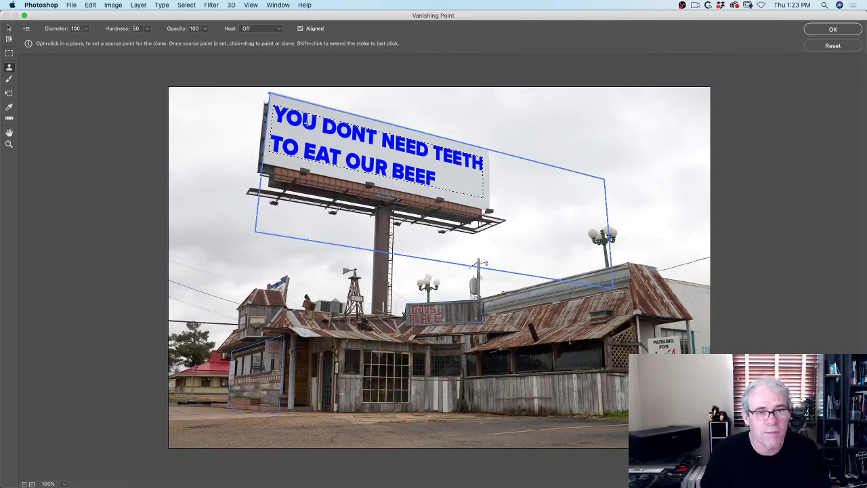
left_click(308, 120, "alt")
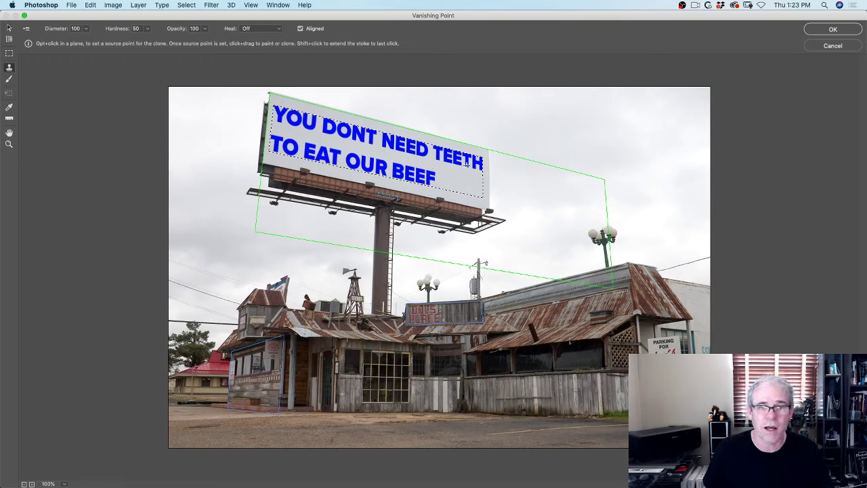
Step: Apply the Vanishing Point result and toggle the slogan layer's visibility to compare it with the blank billboard
left_click(833, 30)
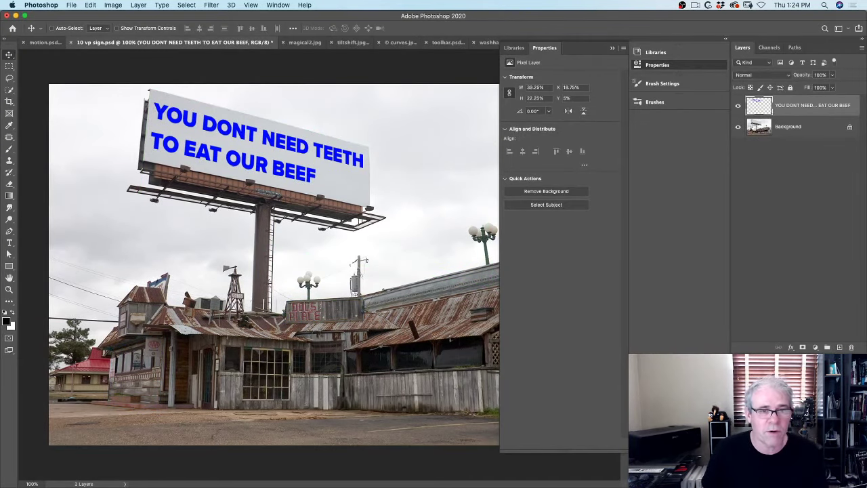
left_click(739, 106)
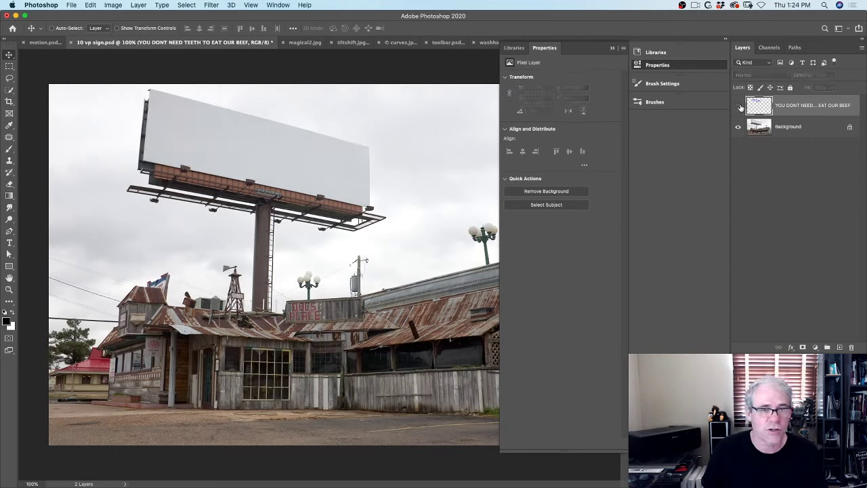
left_click(738, 107)
left_click(739, 107)
left_click(738, 106)
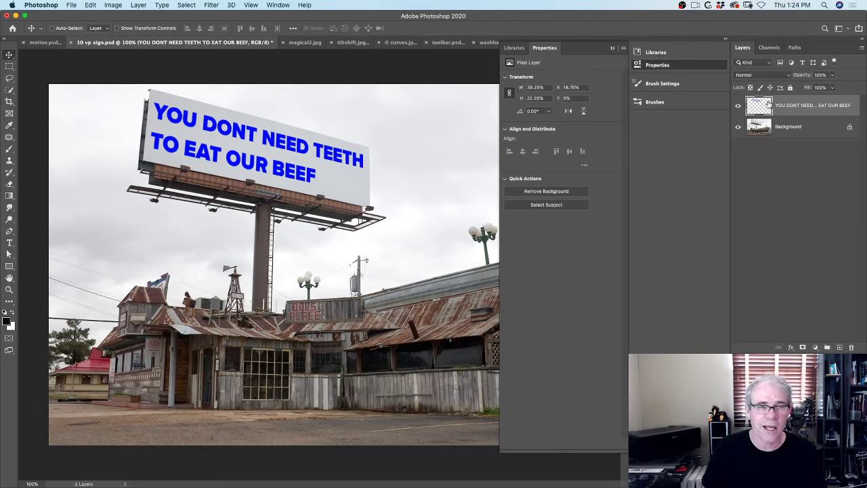
Step: Recolor the slogan red with a Hue/Saturation hue shift of +126 and set its layer's blend mode to Multiply
key("super+u")
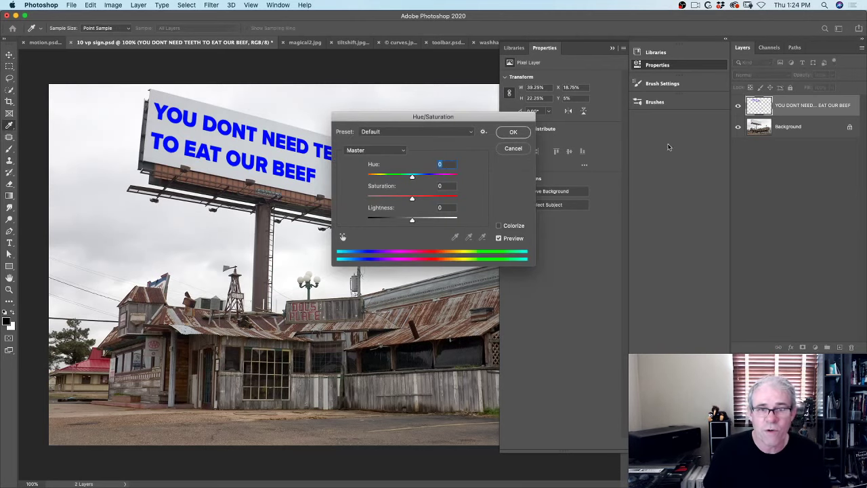
left_click_drag(412, 177, 447, 178)
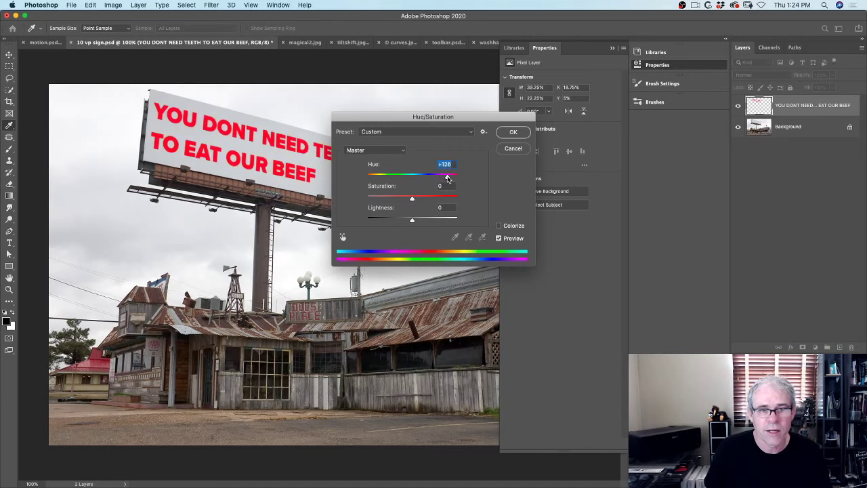
left_click(515, 134)
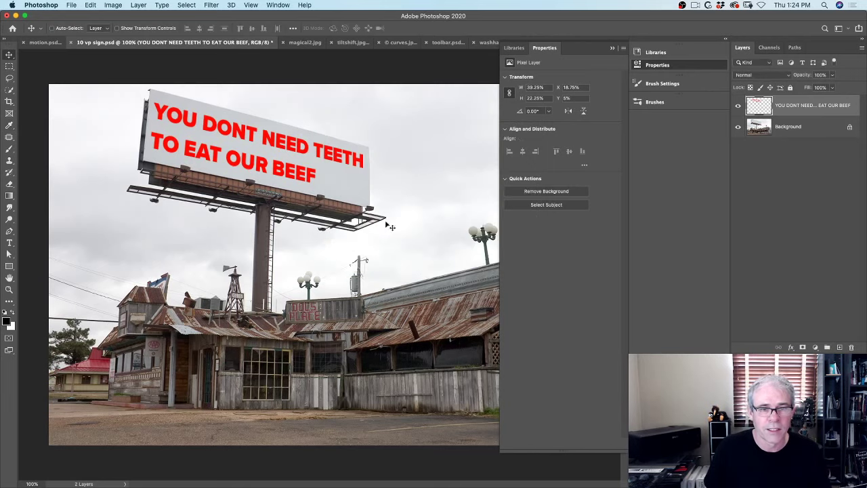
left_click(754, 75)
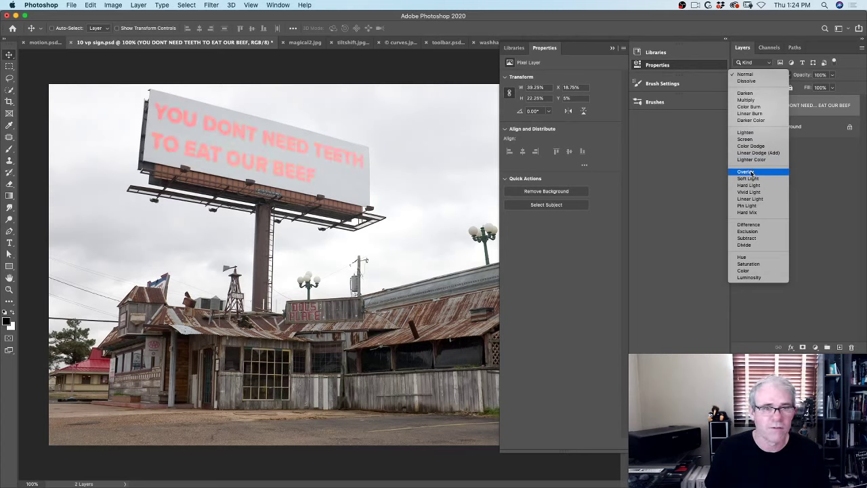
left_click(748, 100)
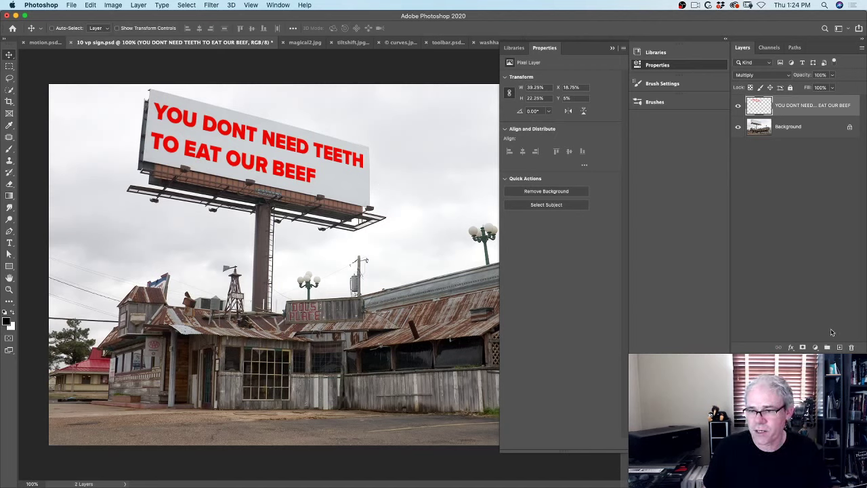
Step: Add an empty layer above the slogan and place the PhotoshopCAFE logo from the library, scaled to about 15%, over the DOCS PLACE sign
left_click(840, 347)
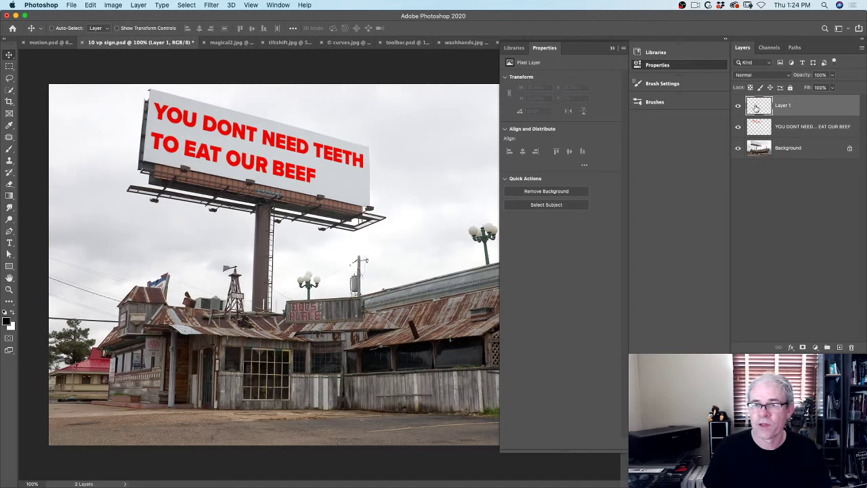
left_click(685, 52)
scroll(542, 285, "down", 2)
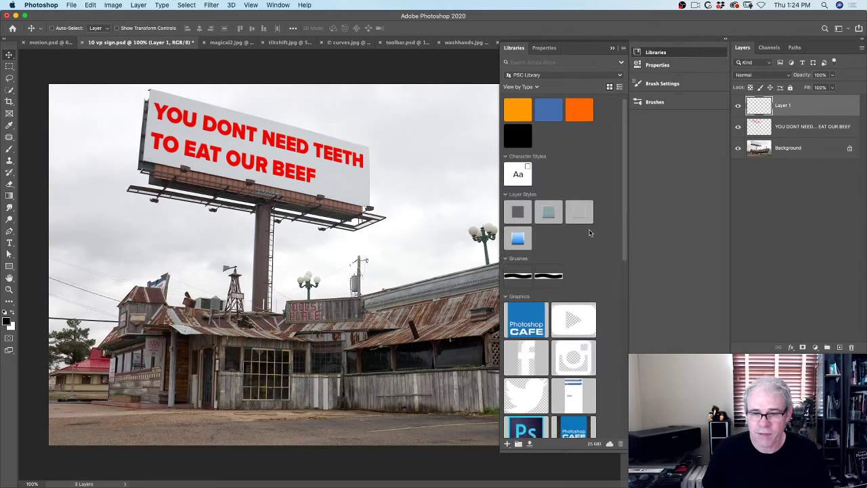
left_click_drag(523, 308, 376, 290)
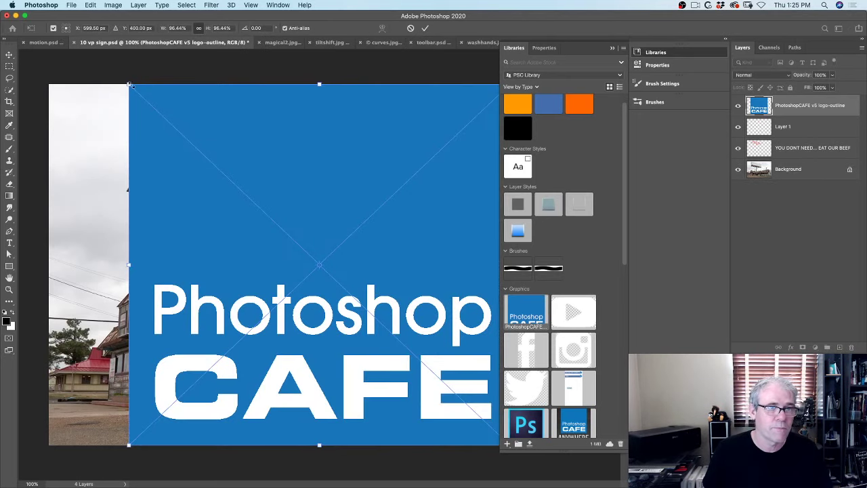
left_click_drag(129, 84, 409, 348)
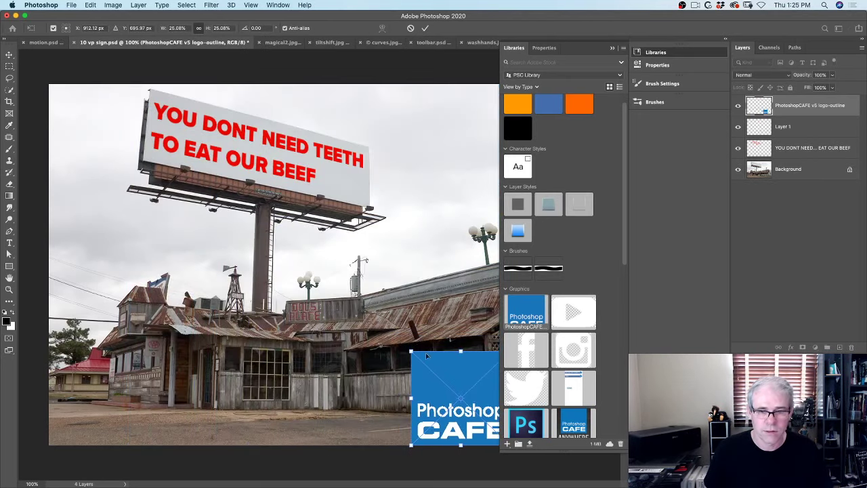
left_click_drag(438, 375, 334, 278)
left_click_drag(382, 251, 343, 288)
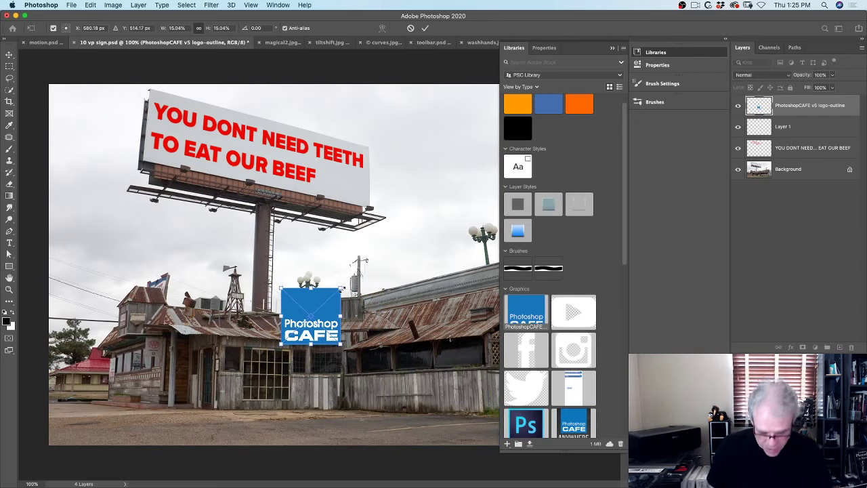
key("Return")
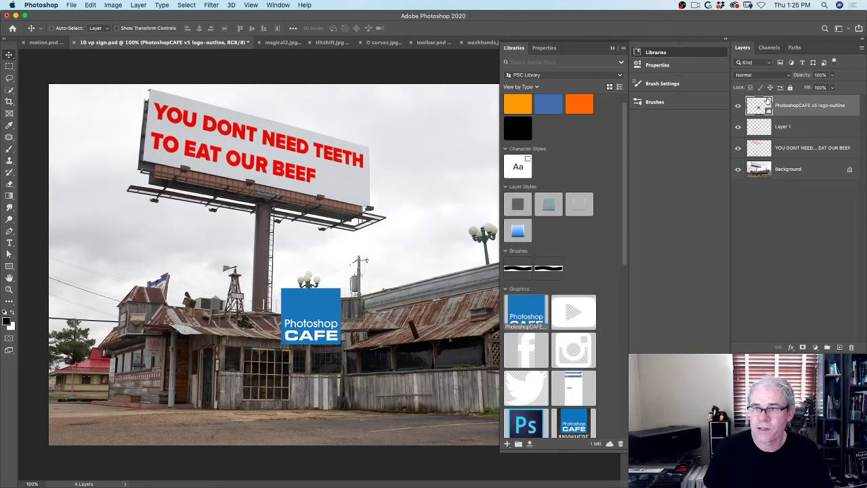
Step: Select the entire canvas on the logo layer
key("super")
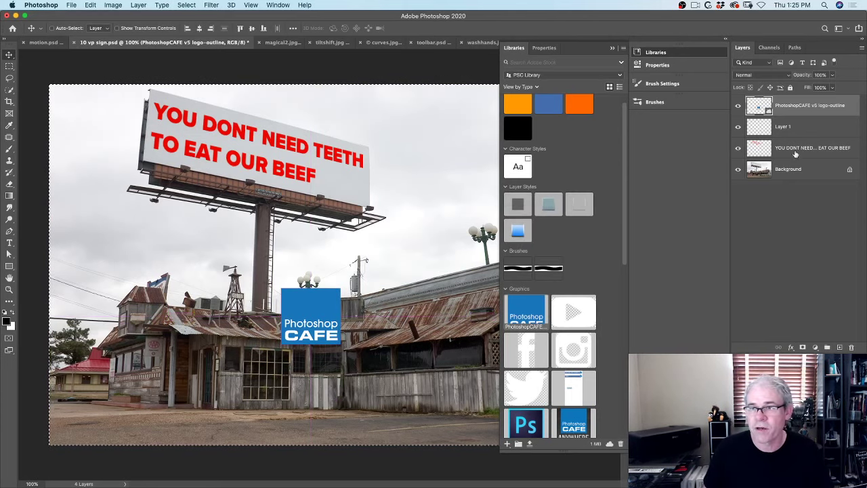
right_click(799, 107)
left_click(779, 104)
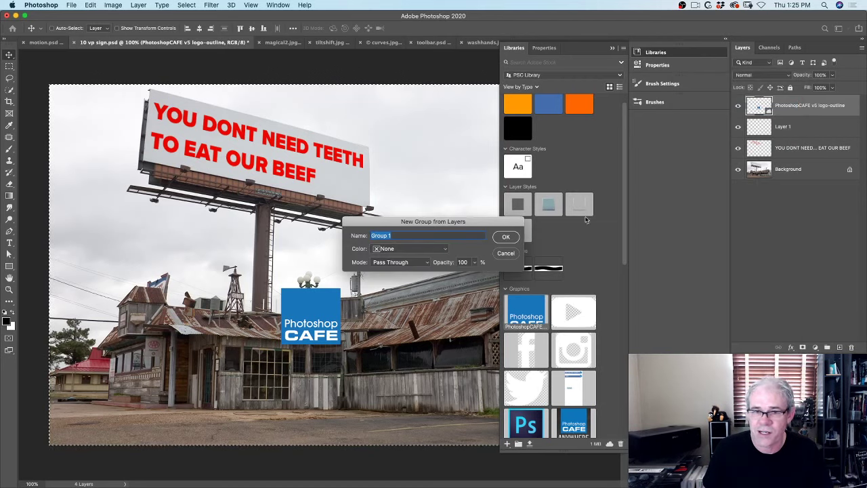
left_click(503, 255)
Step: Rasterize the PhotoshopCAFE logo layer and copy the logo to the clipboard
right_click(804, 101)
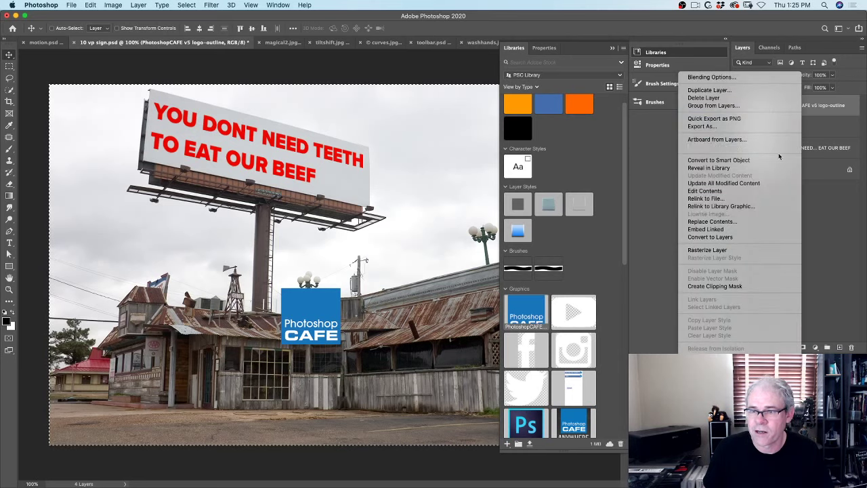
left_click(762, 250)
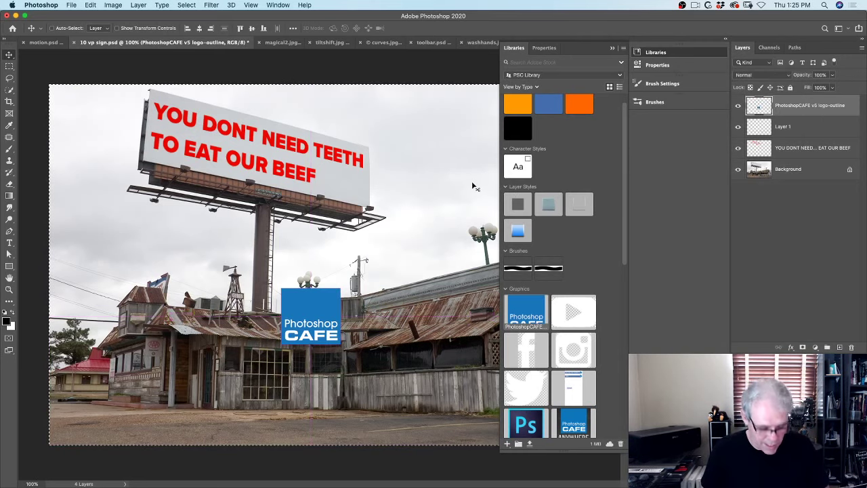
key("super")
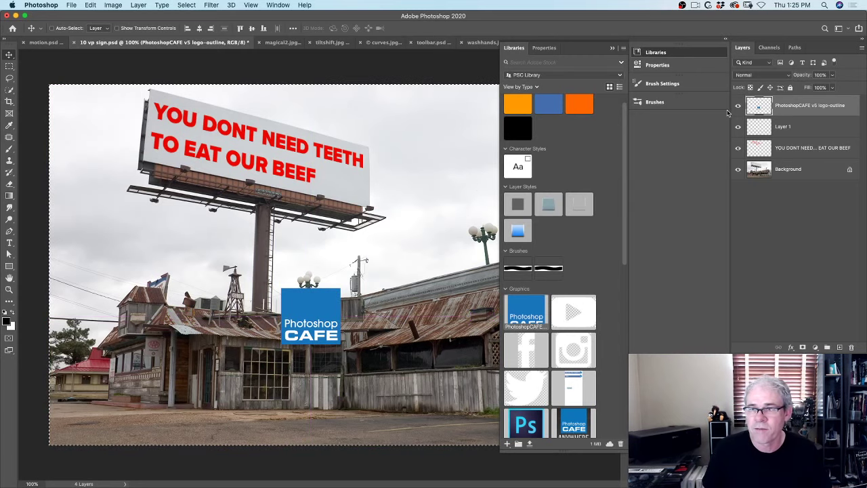
Step: Hide the logo layer and open Vanishing Point on the empty layer
left_click(738, 106)
left_click(769, 127)
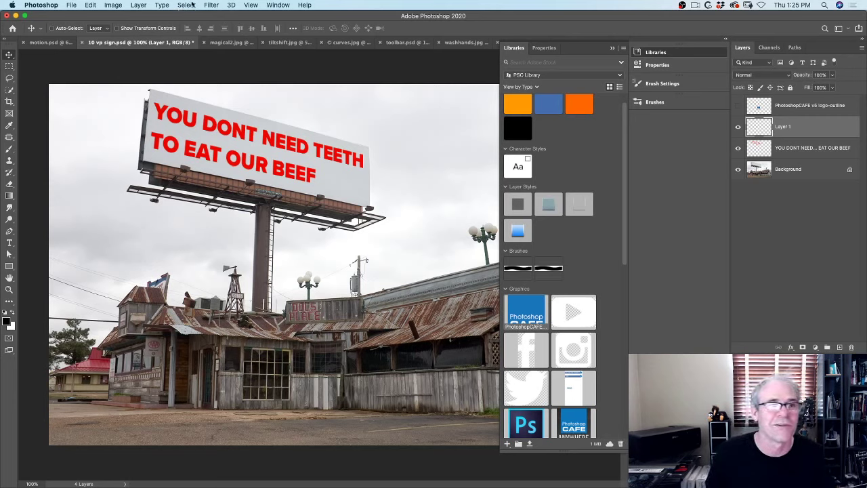
left_click(211, 5)
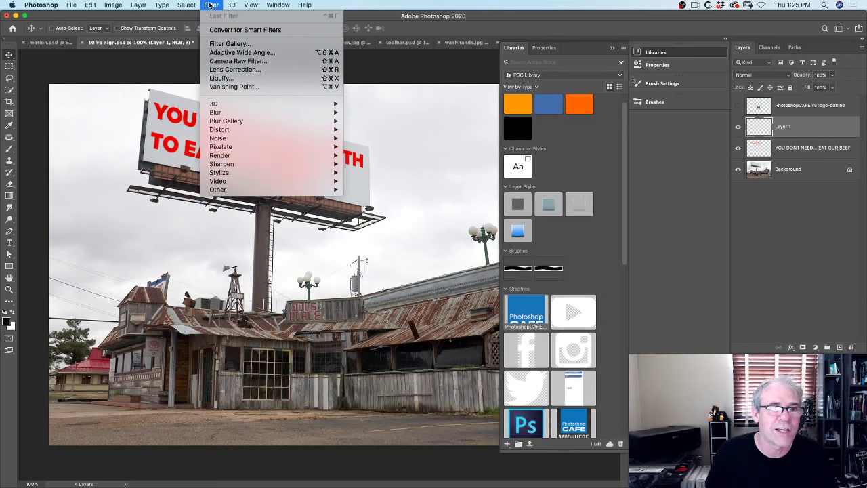
left_click(235, 87)
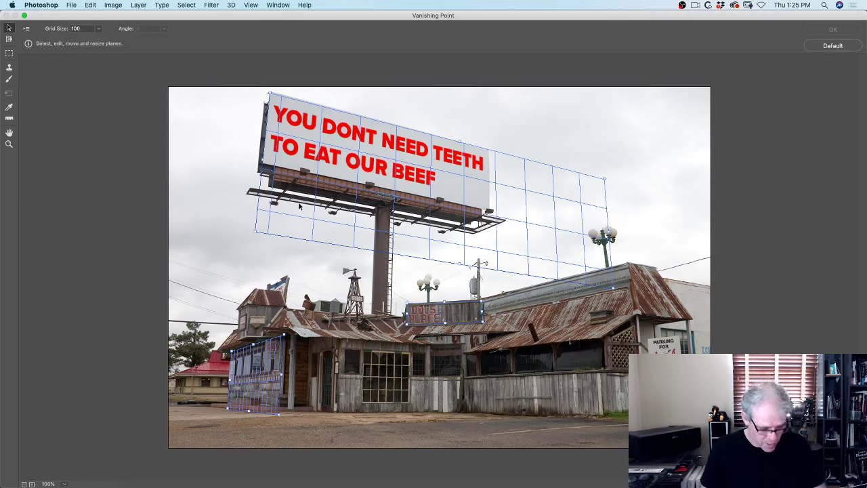
Step: Paste the PhotoshopCAFE logo, move it onto the DOCS PLACE sign plane, scale it down to fit the sign's left part, and apply Vanishing Point
key("super+v")
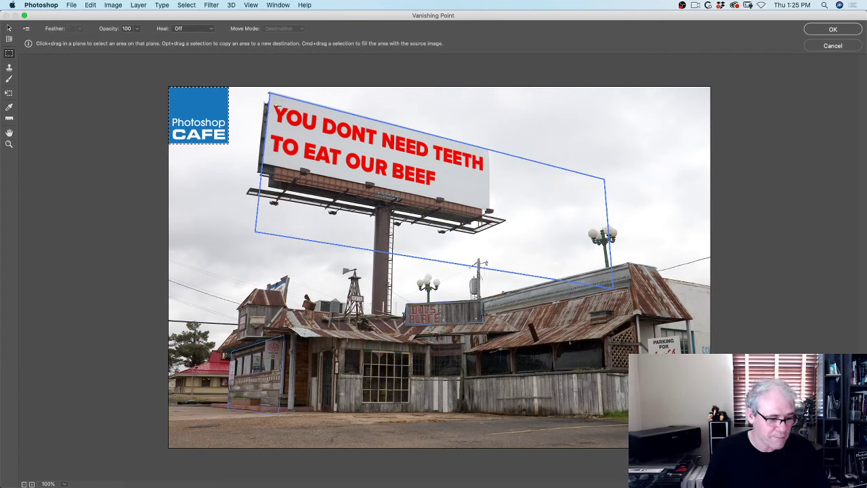
left_click_drag(213, 102, 461, 312)
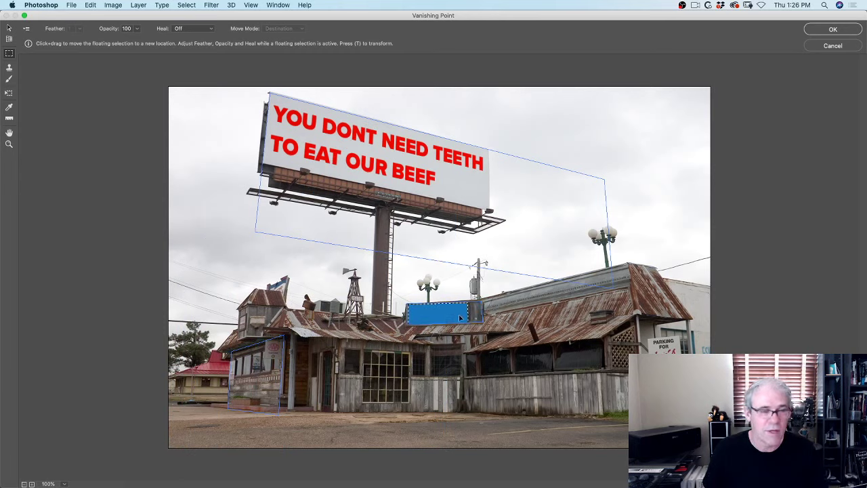
left_click(41, 99)
left_click(9, 93)
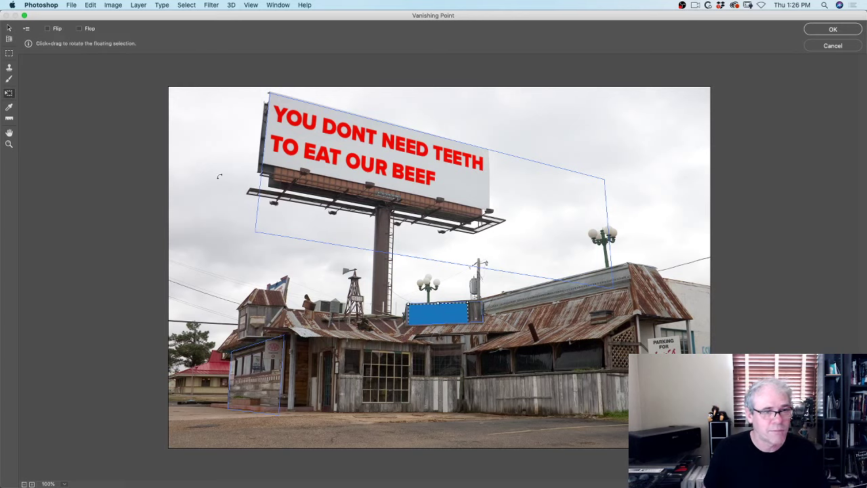
left_click_drag(468, 303, 426, 301)
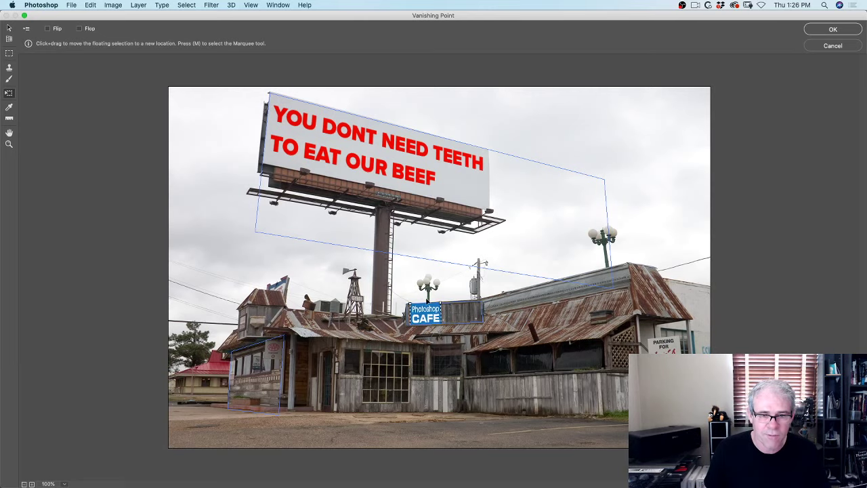
key("Return")
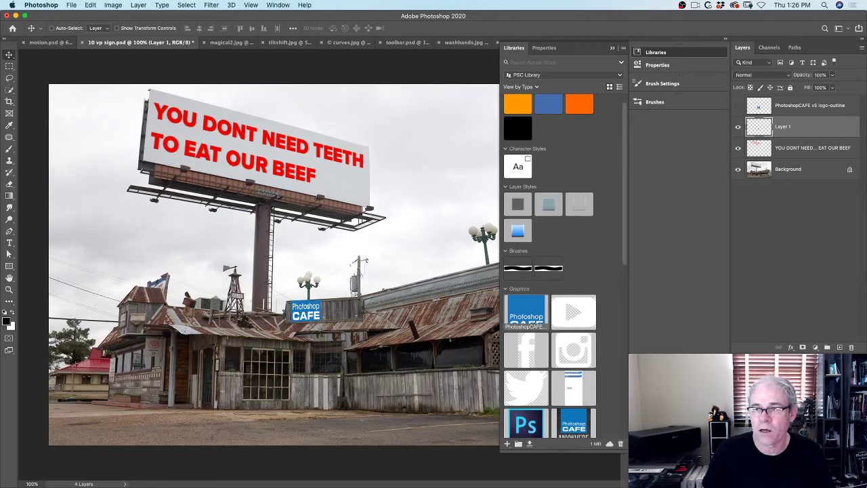
Step: Open Vanishing Point on the Background layer and clone wood planks over the logo and lettering on the rooftop sign with the Stamp tool
left_click(784, 173)
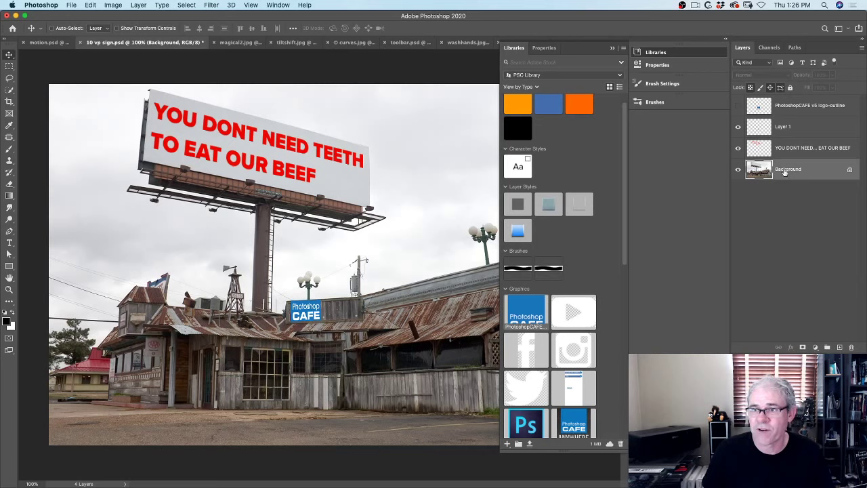
left_click(212, 5)
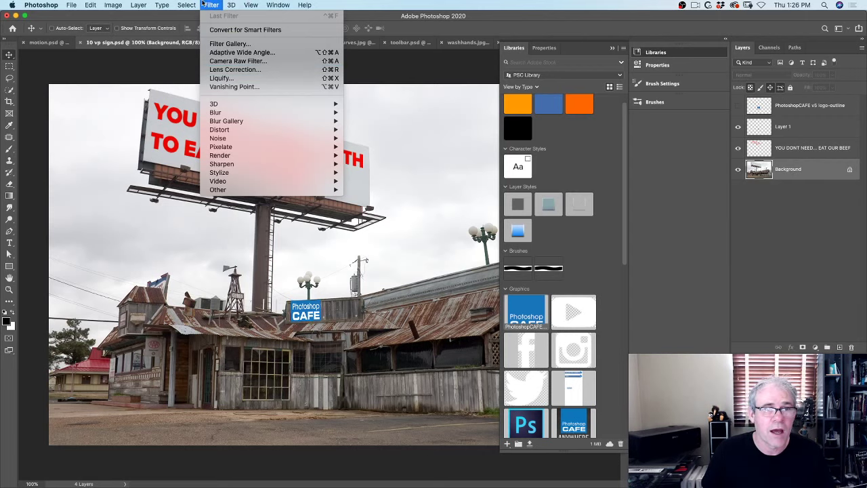
left_click(225, 88)
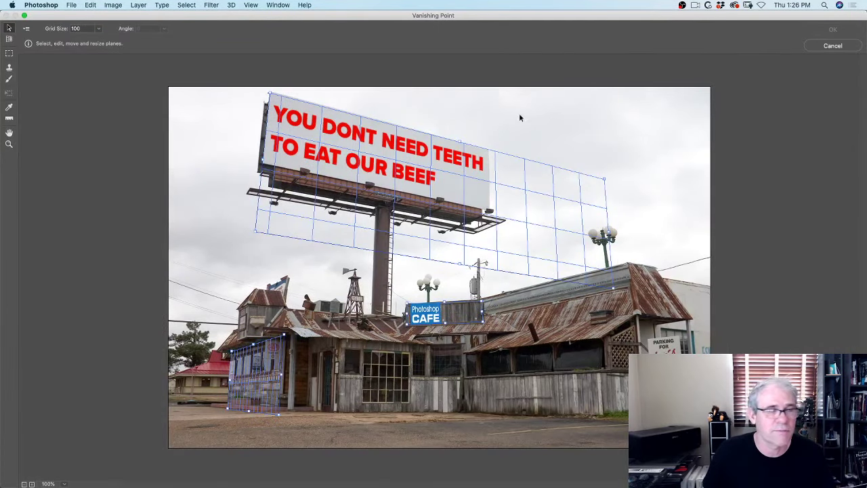
left_click(9, 67)
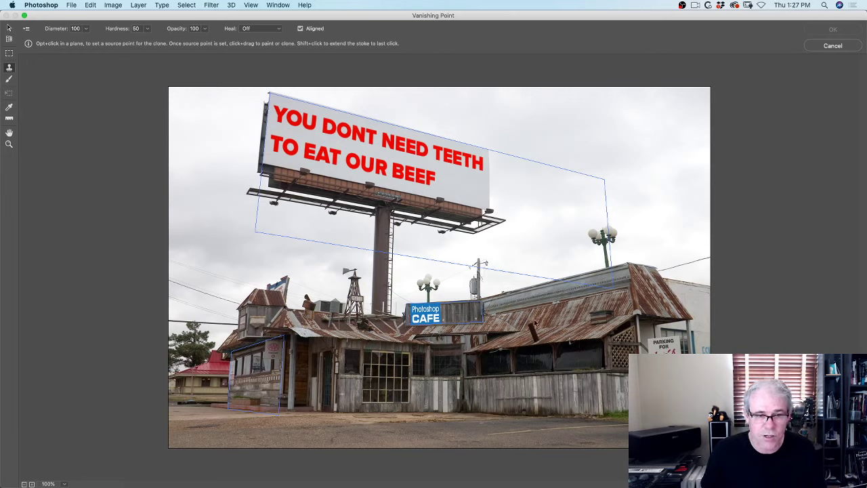
key("alt")
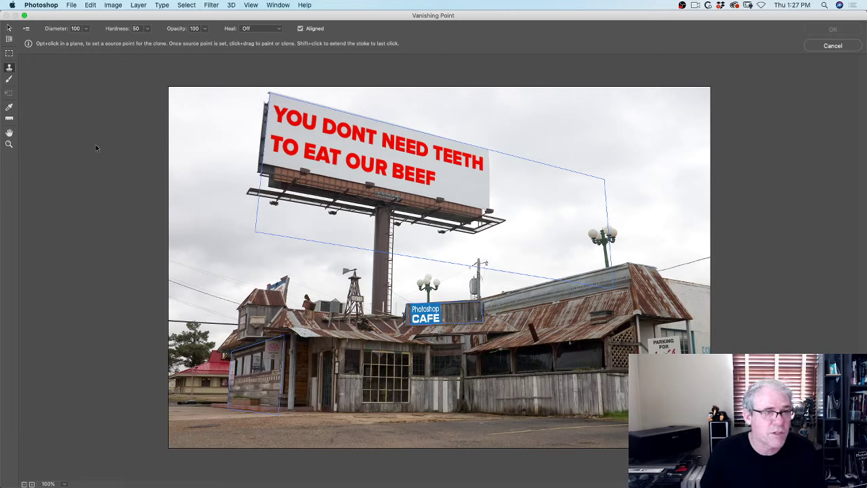
key("alt")
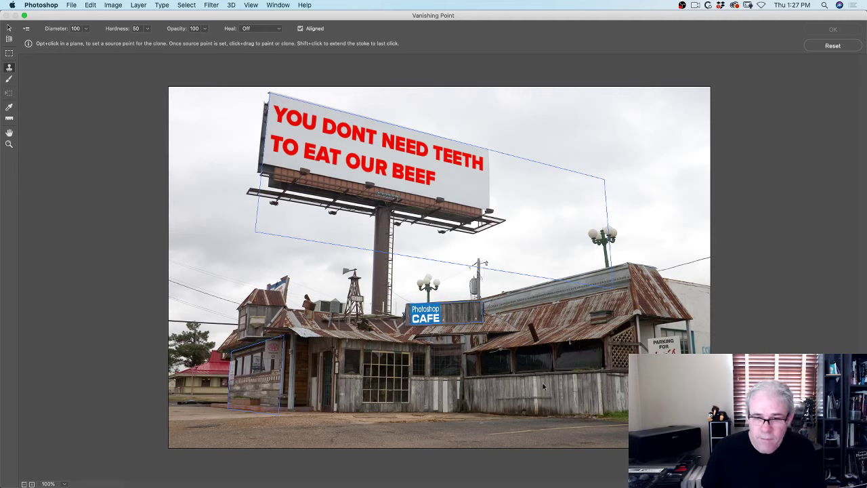
key("alt")
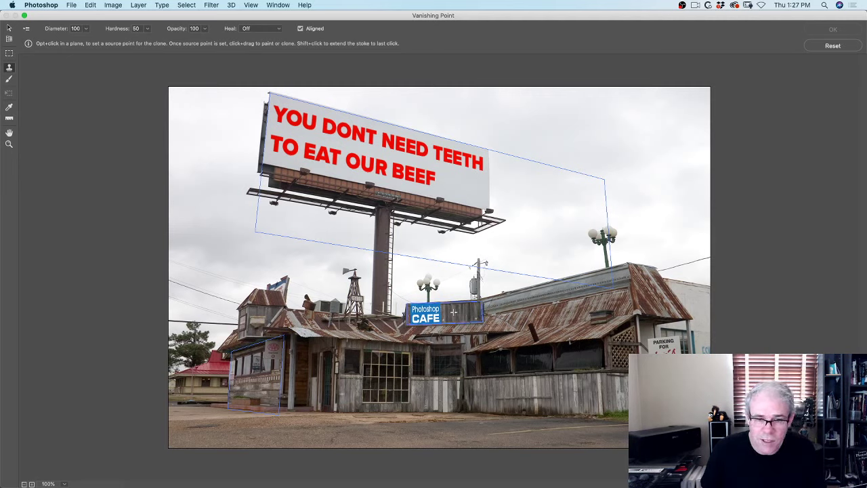
left_click(458, 310, "alt")
mouse_move(459, 311)
left_mouse_down()
mouse_move(411, 310)
mouse_move(461, 319)
mouse_move(418, 323)
mouse_move(444, 321)
mouse_move(452, 309)
mouse_move(419, 317)
mouse_move(444, 314)
mouse_move(414, 309)
mouse_move(440, 315)
mouse_move(465, 305)
mouse_move(457, 311)
left_mouse_up()
key("super+z")
mouse_move(451, 178)
left_mouse_down()
mouse_move(459, 173)
mouse_move(449, 165)
mouse_move(467, 187)
left_mouse_up()
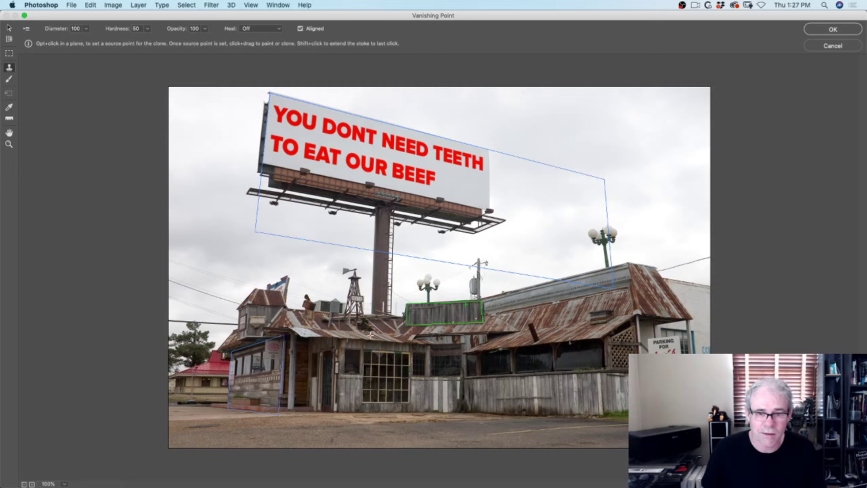
Step: Try cloning the rooftop sign's wood planks onto the side wall plane in perspective, and undo the strokes
mouse_move(244, 352)
left_mouse_down()
mouse_move(257, 379)
mouse_move(271, 362)
left_mouse_up()
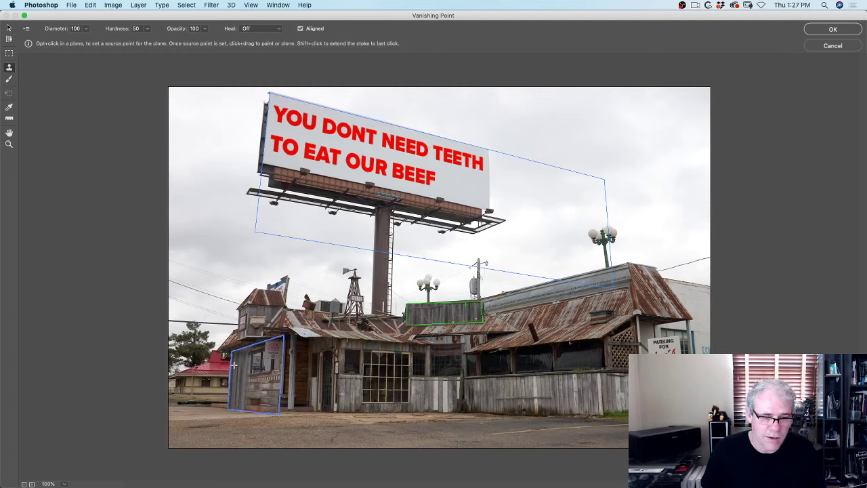
mouse_move(268, 393)
left_mouse_down()
mouse_move(239, 353)
mouse_move(271, 350)
left_mouse_up()
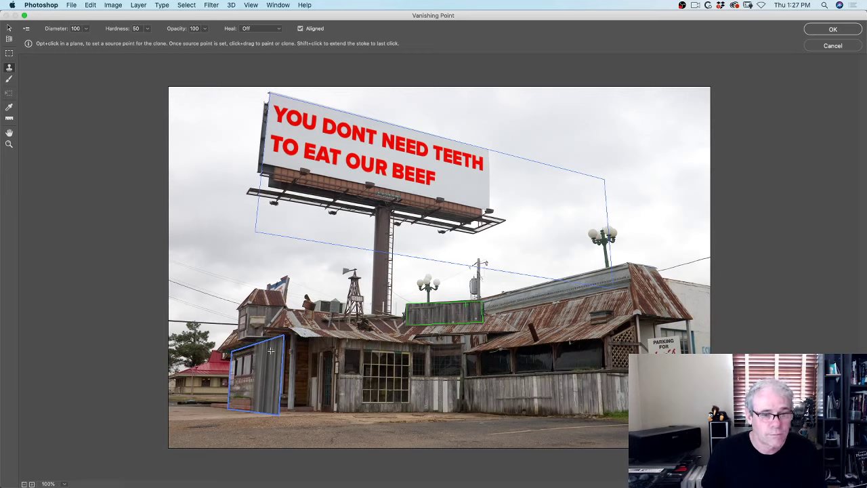
key("super+z")
left_click_drag(271, 350, 232, 359)
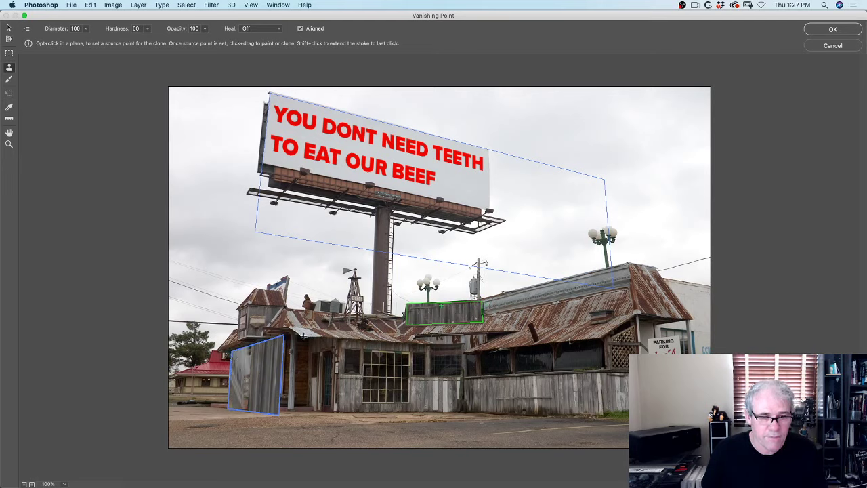
left_click(260, 364, "alt")
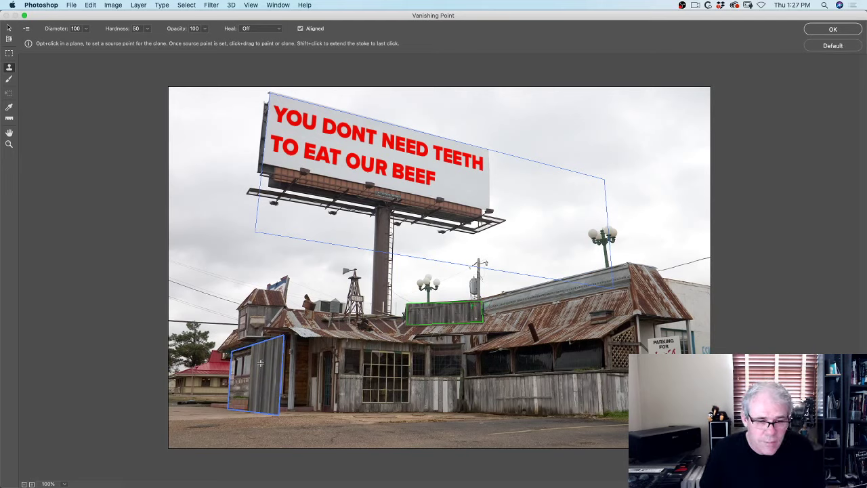
key("super+z")
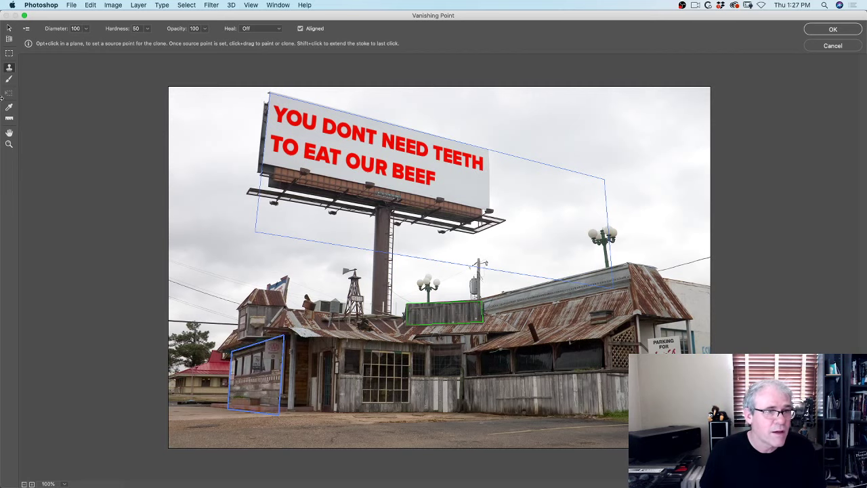
Step: Clone the blank billboard surface over the side wall plane, try stamping the slogan outside the planes, and undo the stray strokes
left_click(451, 196, "alt")
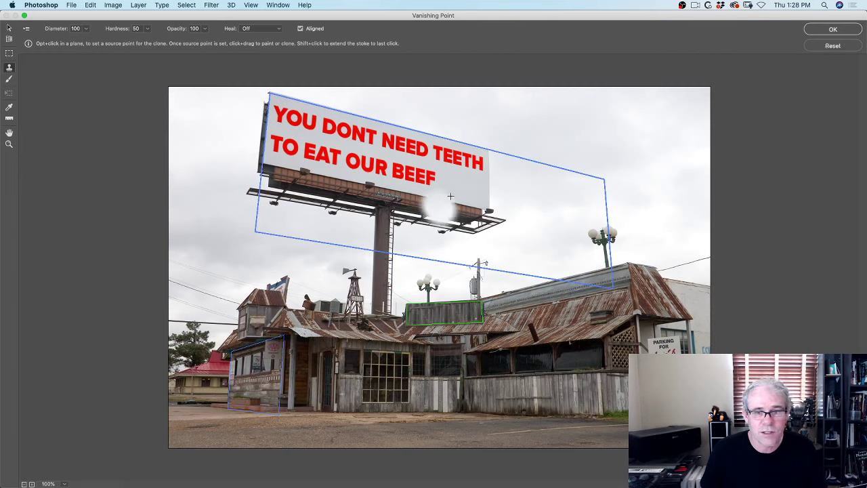
mouse_move(258, 326)
left_mouse_down()
mouse_move(248, 347)
mouse_move(252, 378)
mouse_move(221, 378)
mouse_move(282, 381)
mouse_move(486, 485)
left_mouse_up()
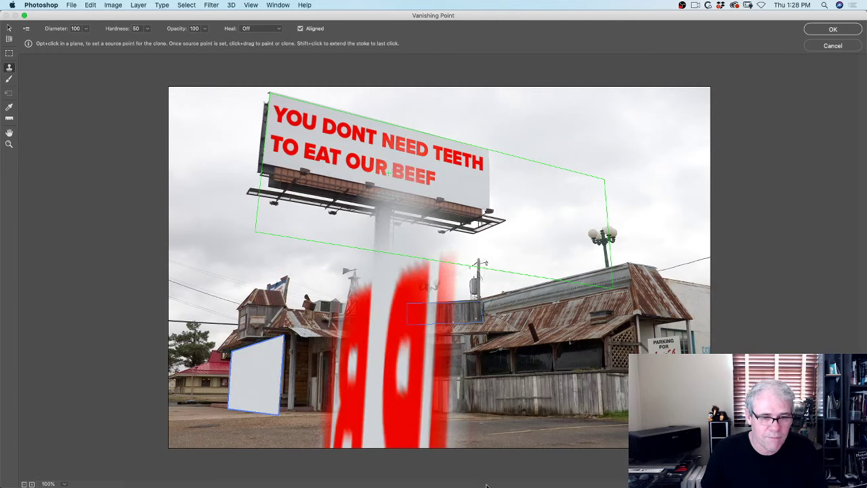
key("super+z")
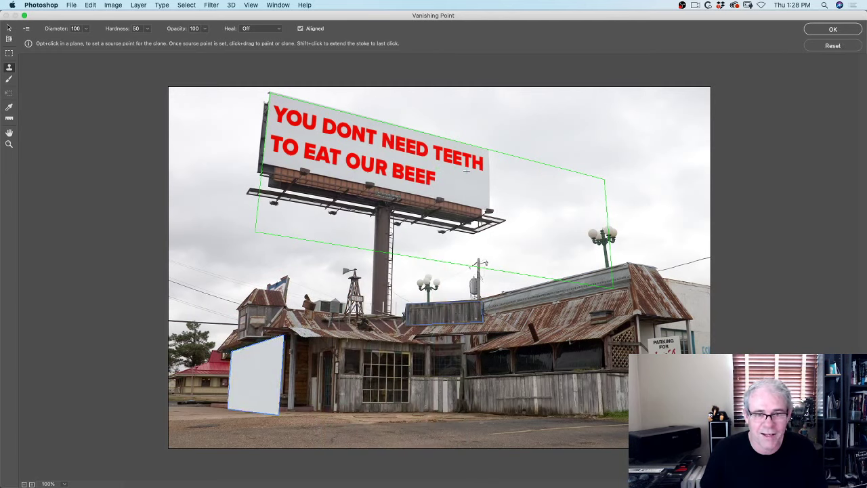
left_click(426, 178, "alt")
mouse_move(433, 316)
left_mouse_down()
mouse_move(471, 317)
mouse_move(423, 314)
mouse_move(481, 310)
mouse_move(372, 320)
left_mouse_up()
key("super+z")
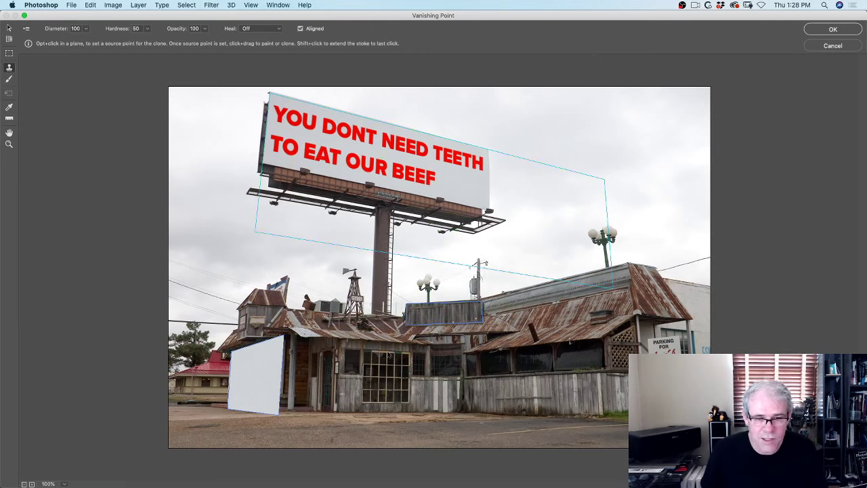
Step: Try sampling a clone source from the building's grid window outside the planes, and cancel Vanishing Point
key("alt")
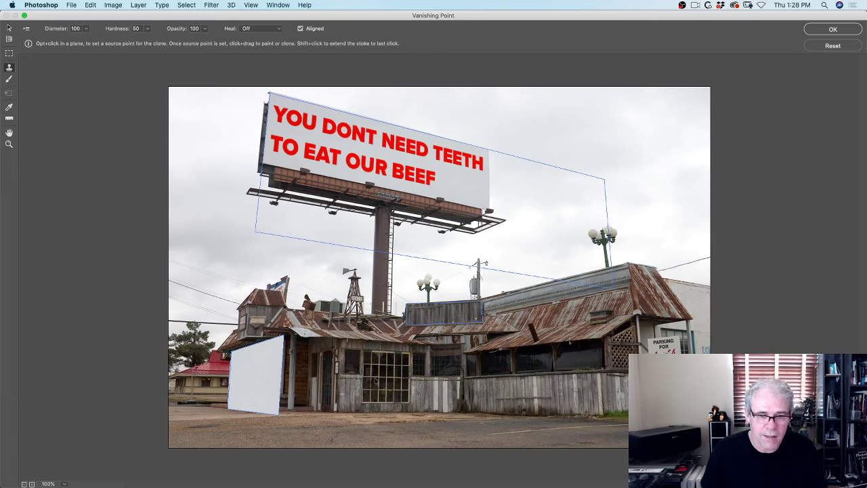
left_click(376, 381, "alt")
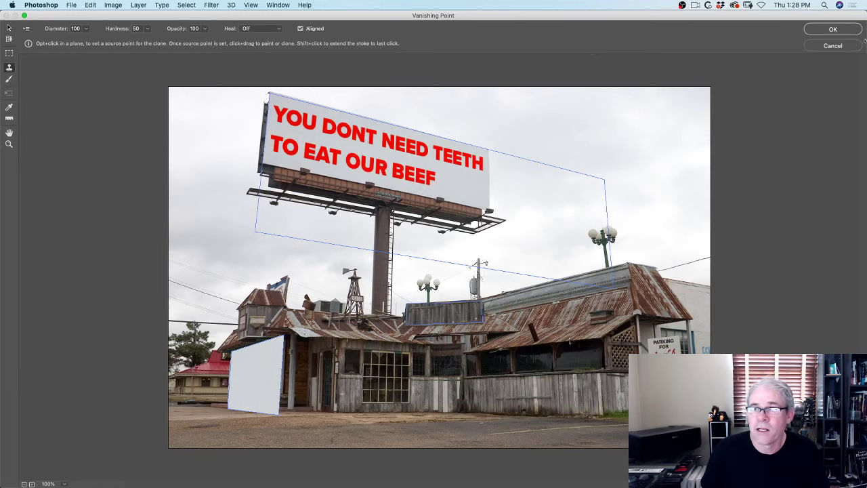
left_click(845, 46)
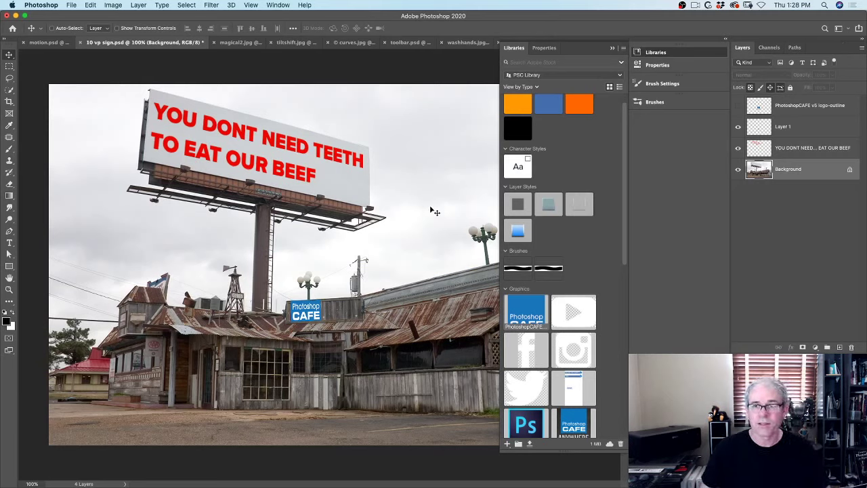
Step: Convert the Background layer to a smart object and check whether the Vanishing Point filter is available for it
right_click(794, 174)
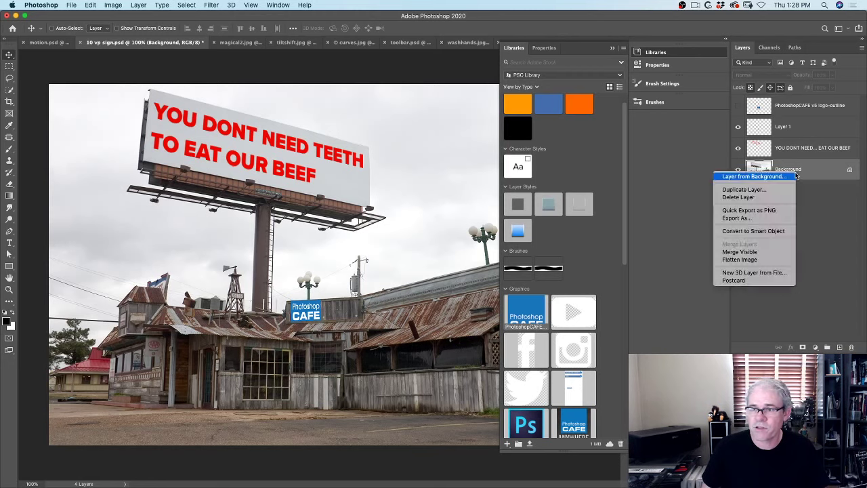
left_click(777, 231)
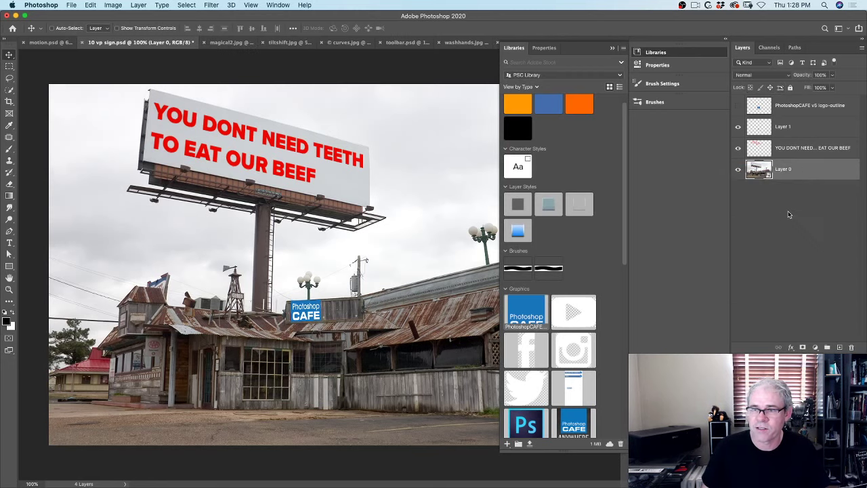
left_click(216, 5)
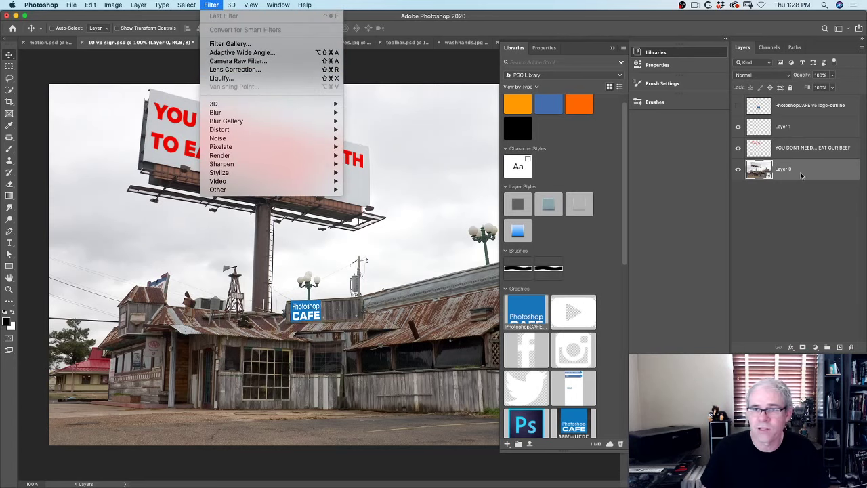
left_click(803, 210)
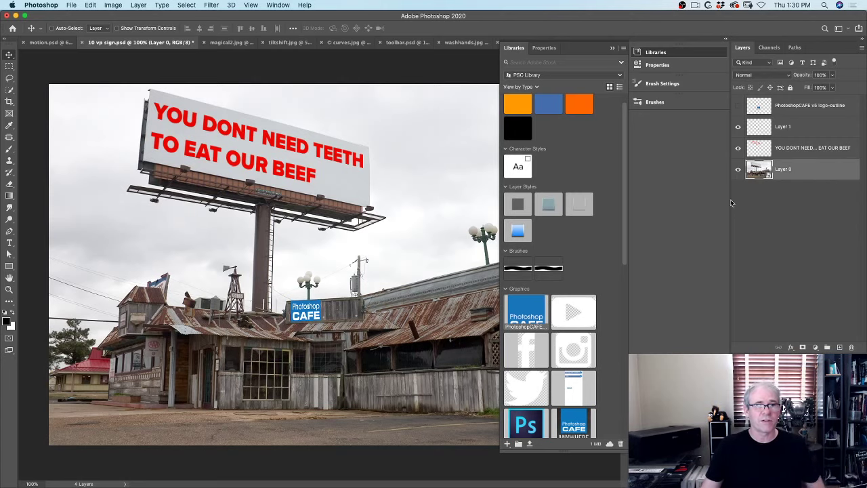
Step: Close the 10 vp sign.psd document and collapse the Libraries panel to clear the view of motion.psd
left_click(83, 42)
left_click(409, 168)
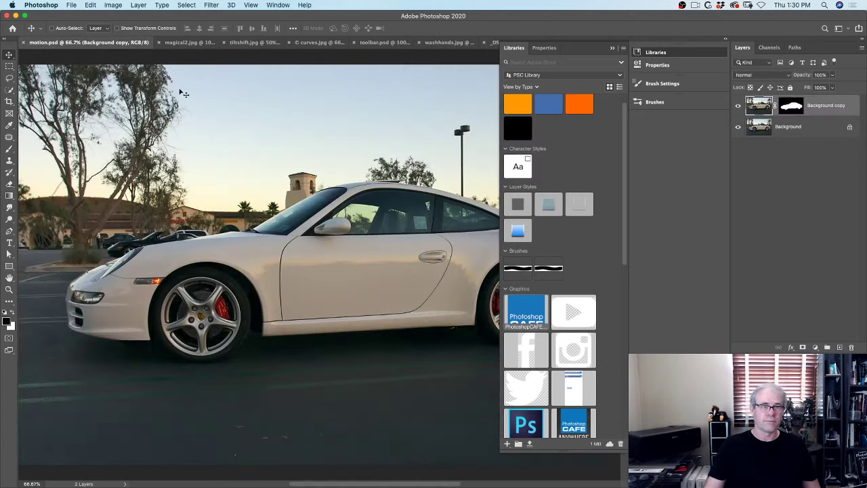
left_click(613, 48)
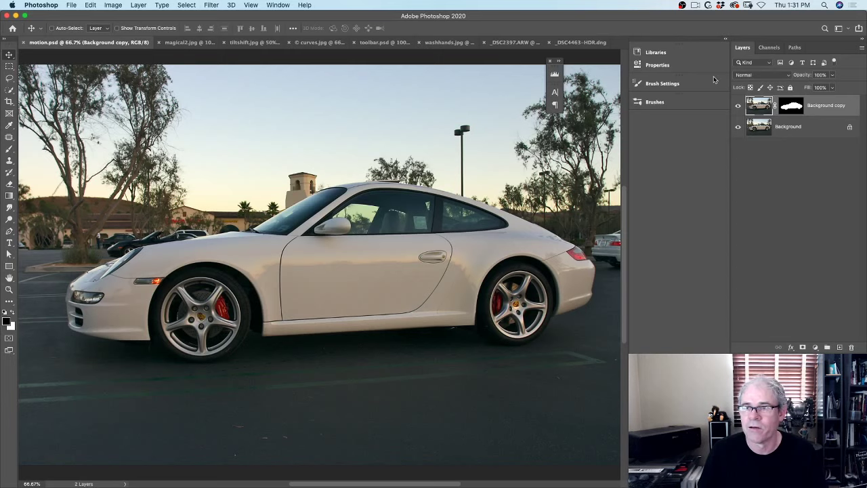
Step: Toggle the visibility of the Background copy and Background layers to inspect the masked car cutout
left_click(738, 107)
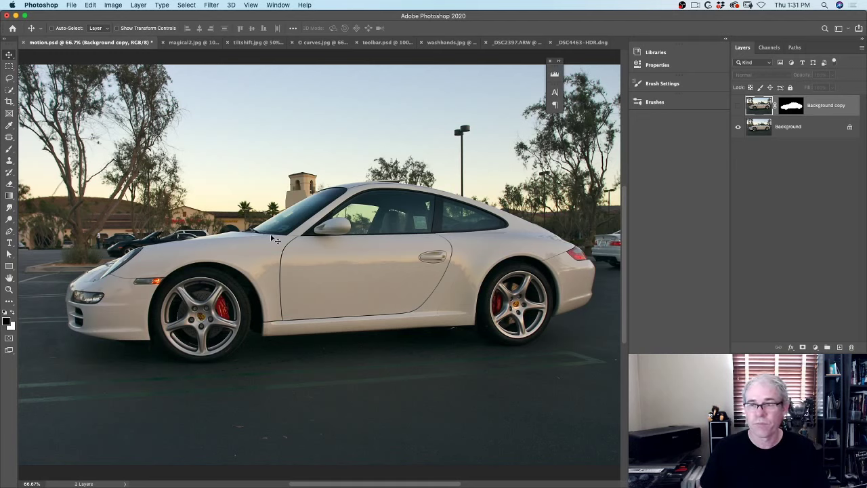
left_click(738, 106)
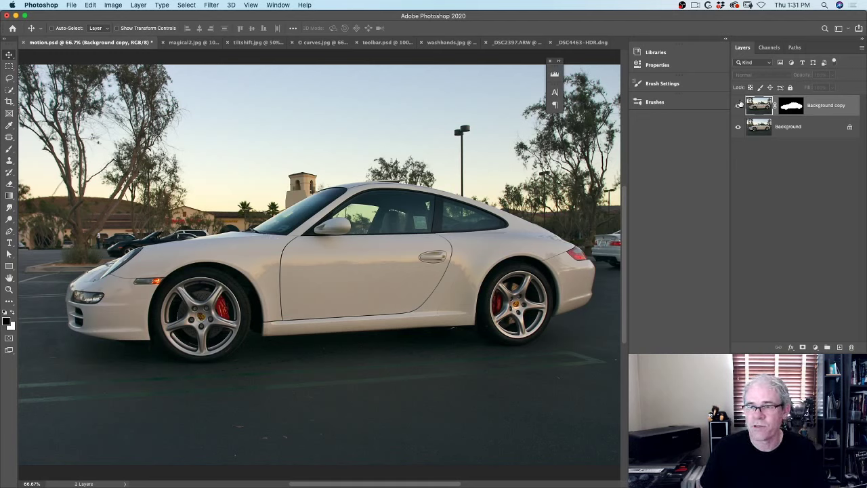
left_click(738, 127)
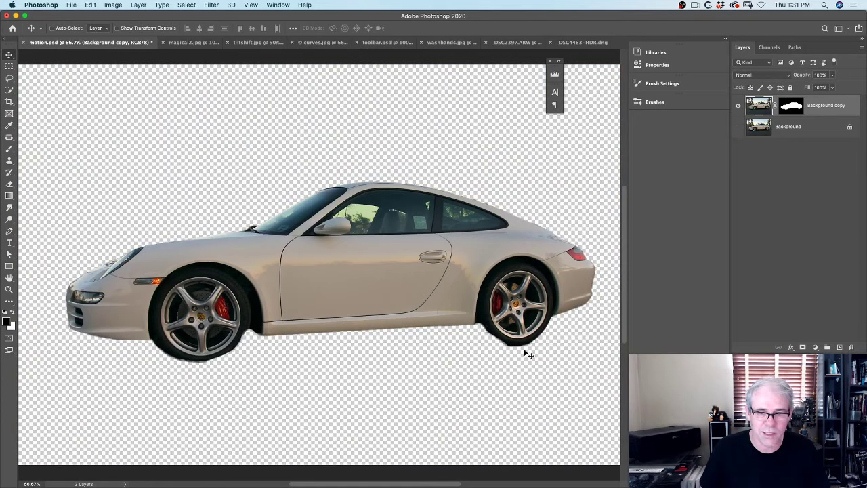
left_click(739, 127)
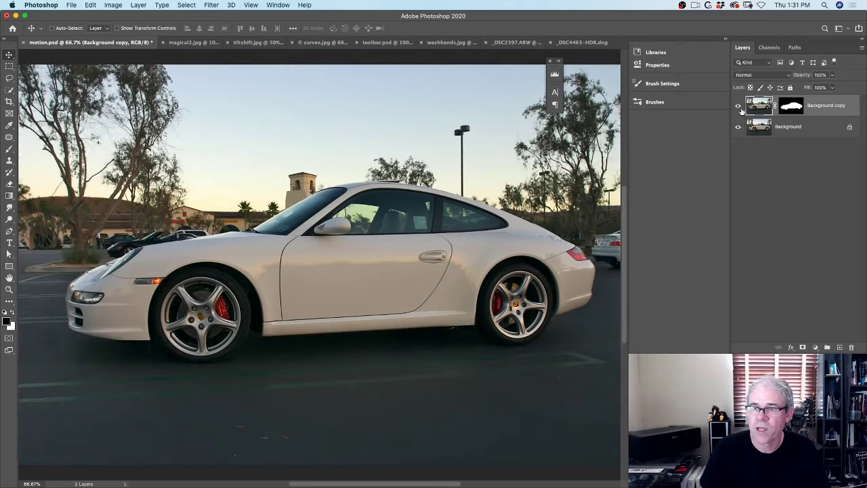
Step: Hide the Background copy layer, make the Background layer active, and select the car with Select Subject
left_click(739, 106)
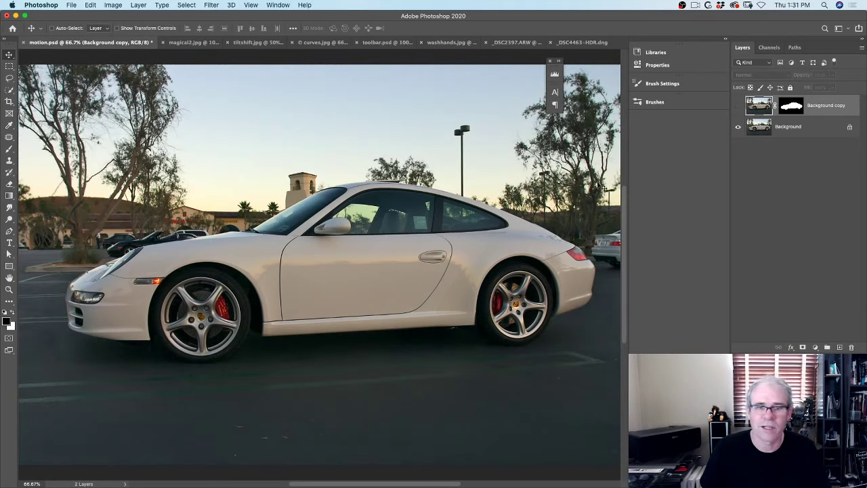
left_click(771, 129)
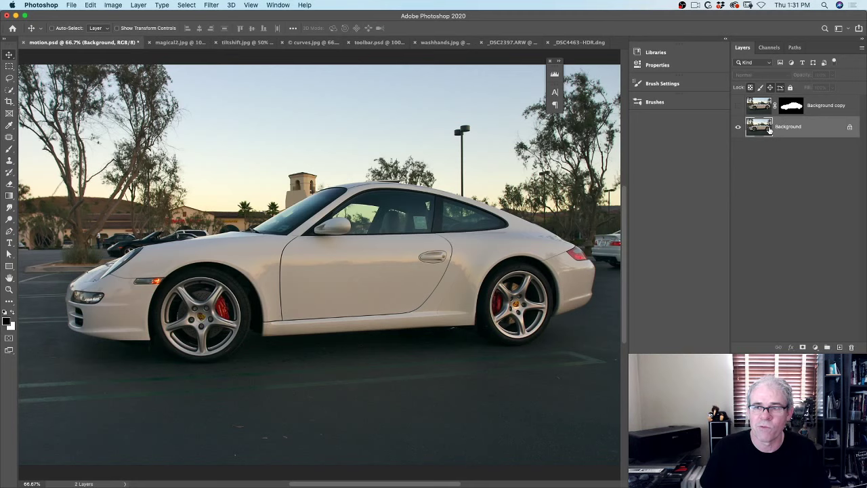
left_click(10, 90)
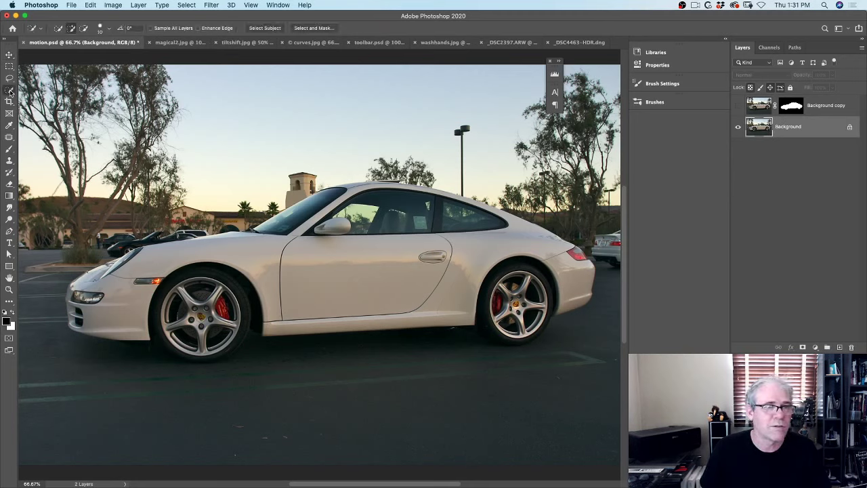
left_click(268, 29)
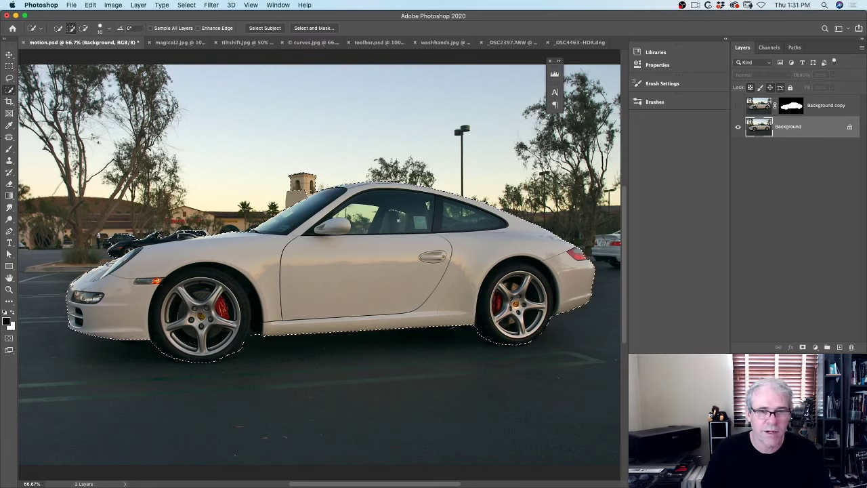
Step: Try subtracting the dark parked cars behind the hood from the car selection with the Quick Selection tool, and deselect
left_click(10, 91)
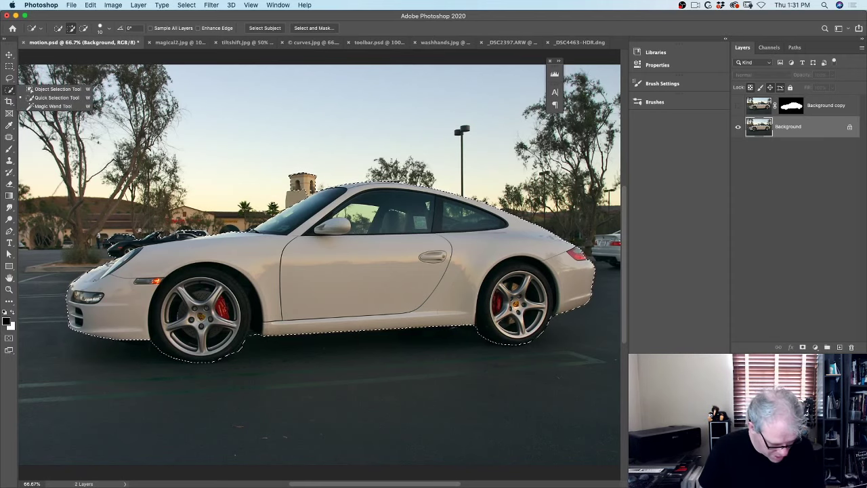
key("alt")
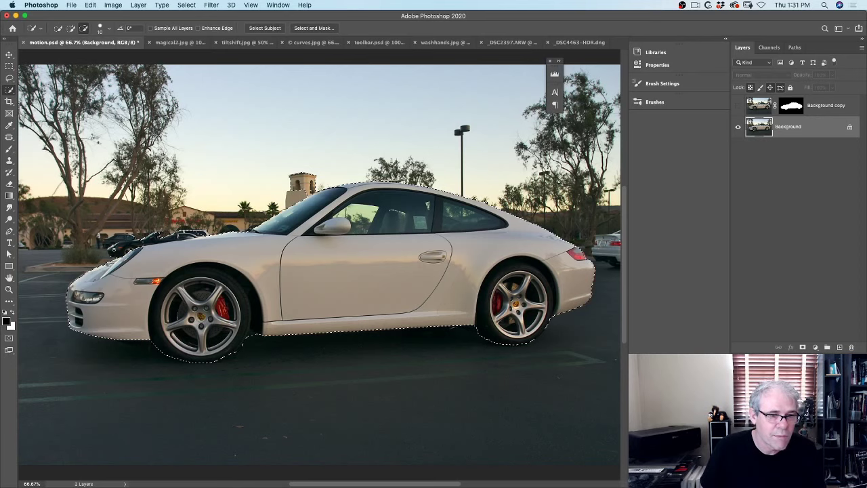
mouse_move(115, 249)
left_mouse_down()
mouse_move(207, 228)
mouse_move(249, 230)
left_mouse_up()
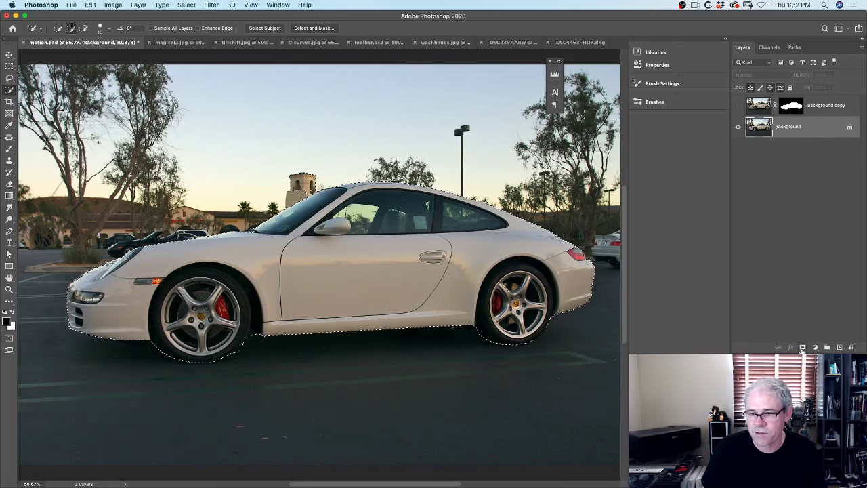
key("super+d")
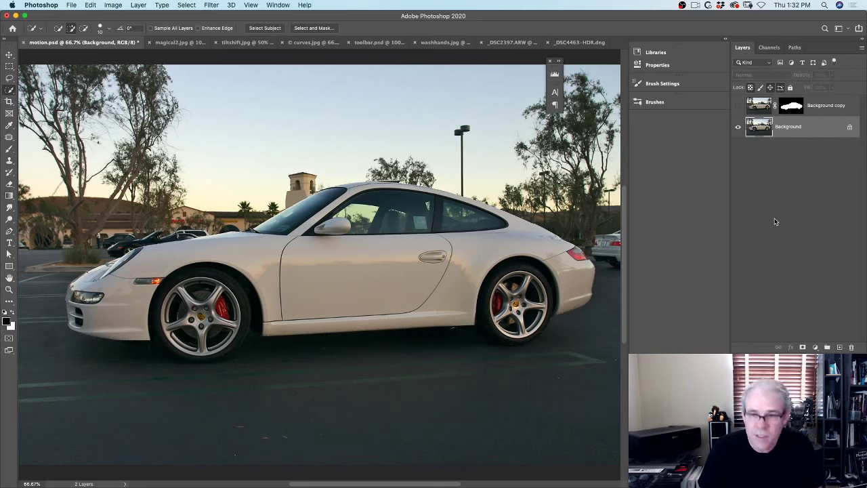
Step: Show the Background copy layer and briefly hide the Background layer to inspect the masked car on transparency
left_click(738, 105)
left_click(739, 127)
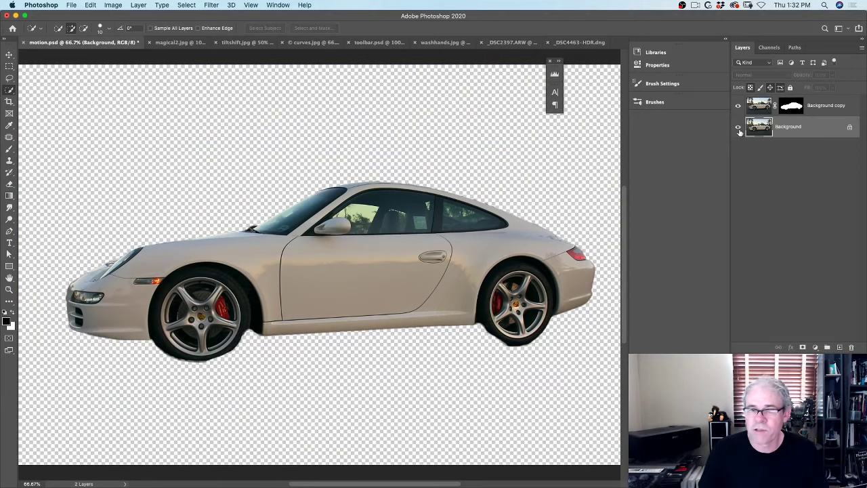
left_click(739, 127)
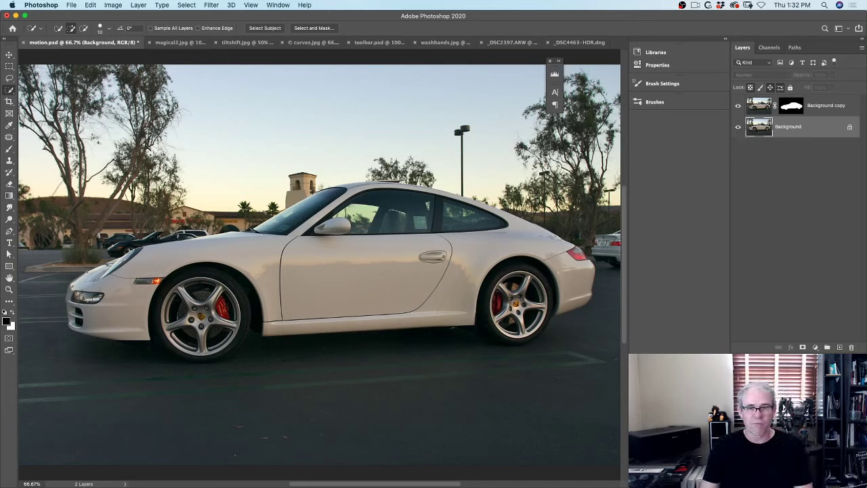
Step: Apply a Motion Blur to the Background layer with an angle of 3° and a distance of 255 pixels
left_click(213, 4)
mouse_move(230, 116)
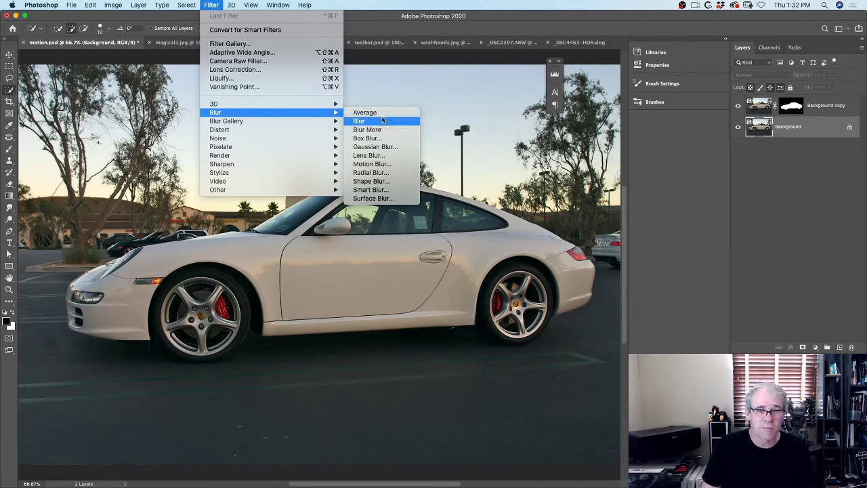
left_click(395, 166)
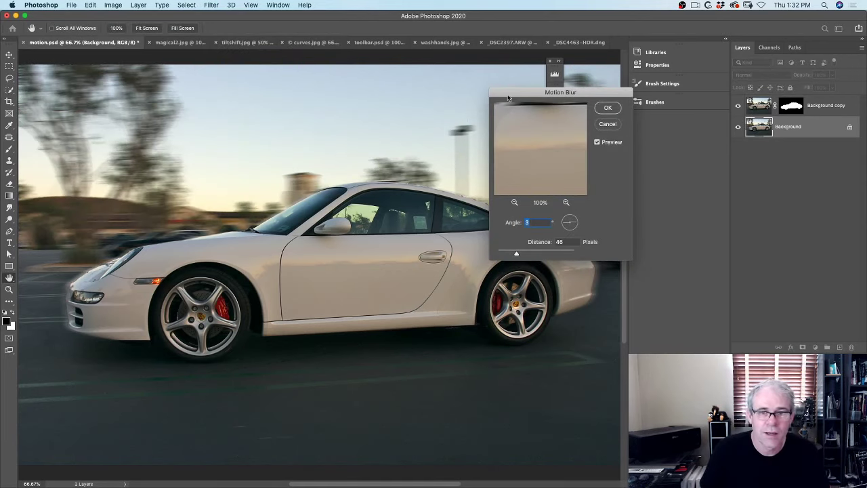
left_click_drag(525, 92, 654, 185)
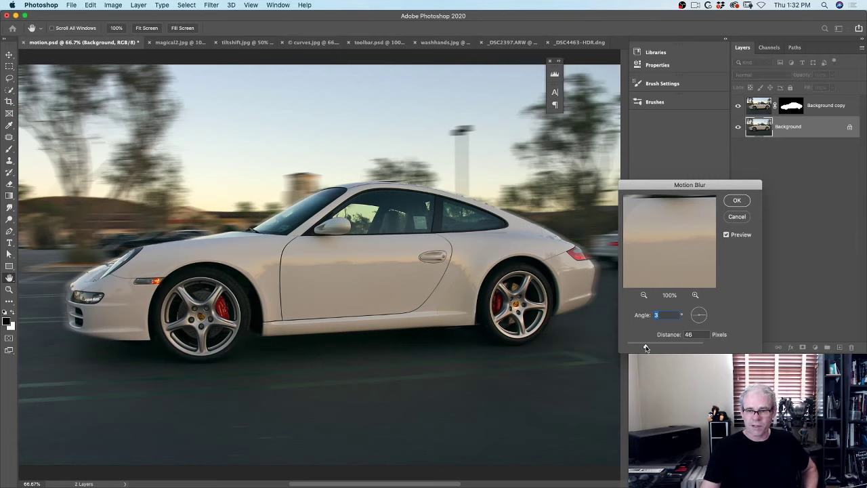
left_click_drag(646, 348, 661, 347)
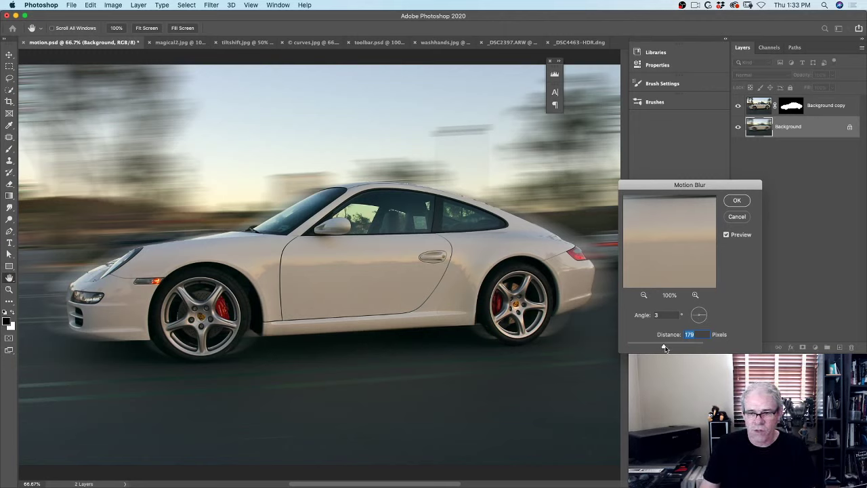
mouse_move(664, 348)
left_mouse_down()
mouse_move(685, 347)
mouse_move(673, 347)
left_mouse_up()
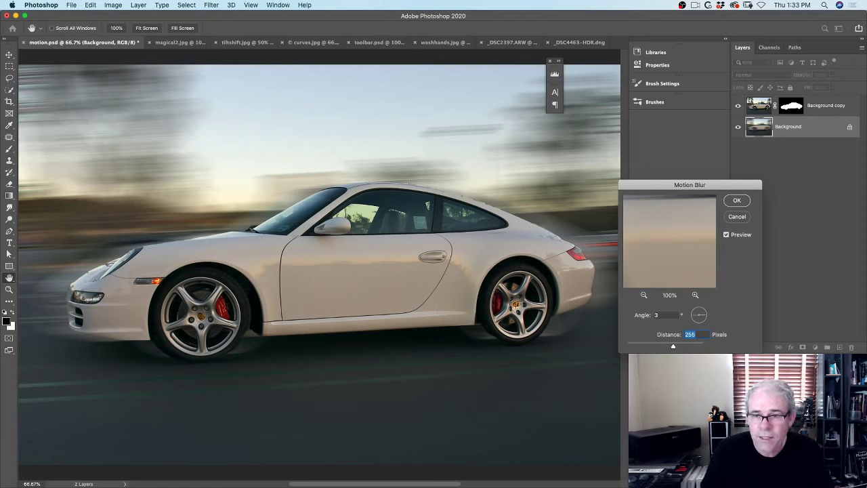
left_click(737, 201)
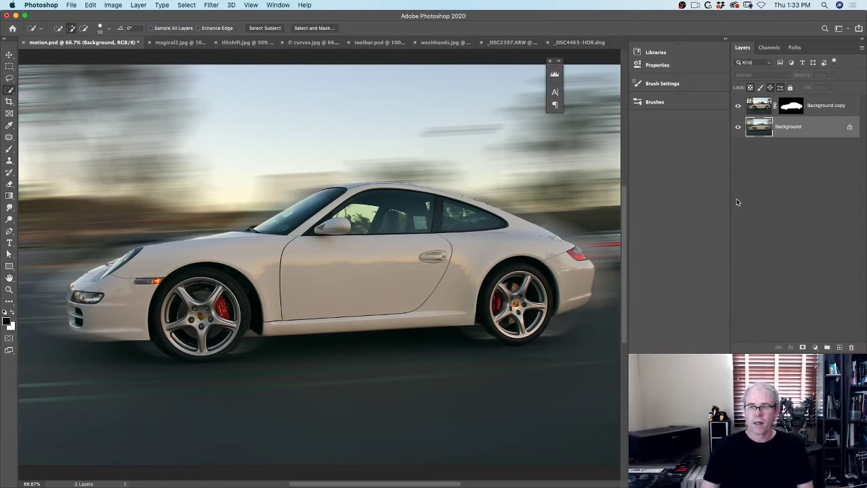
Step: Move the masked car on the Background copy layer slightly forward so the blur trails behind its rear bumper
key("alt+bracketright")
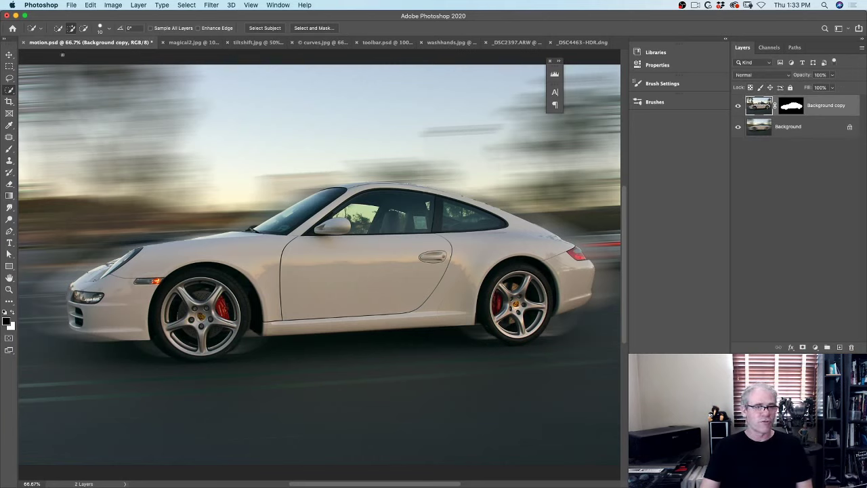
left_click(8, 53)
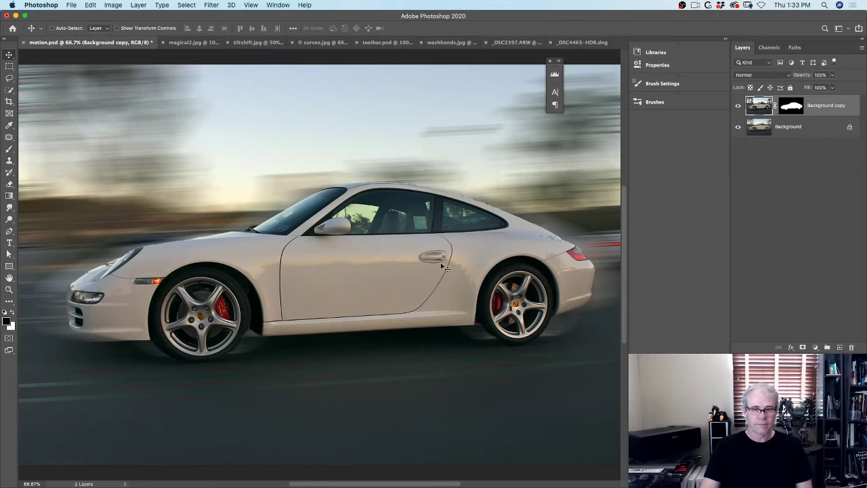
left_click_drag(439, 265, 409, 263)
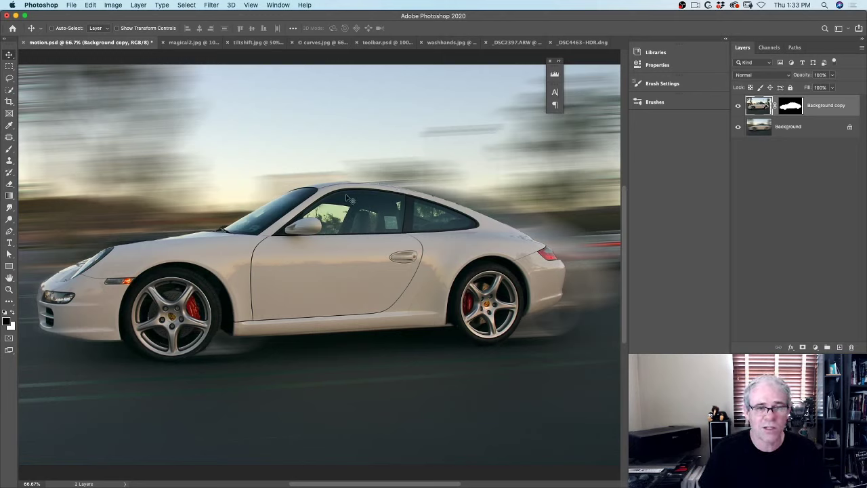
Step: Select the see-through scenery in the car's front side window with the Quick Selection tool
left_click(9, 67)
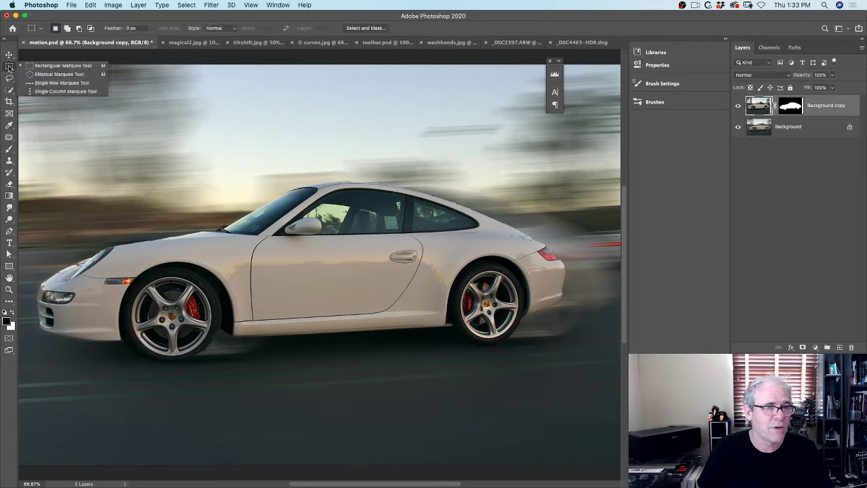
left_click(9, 55)
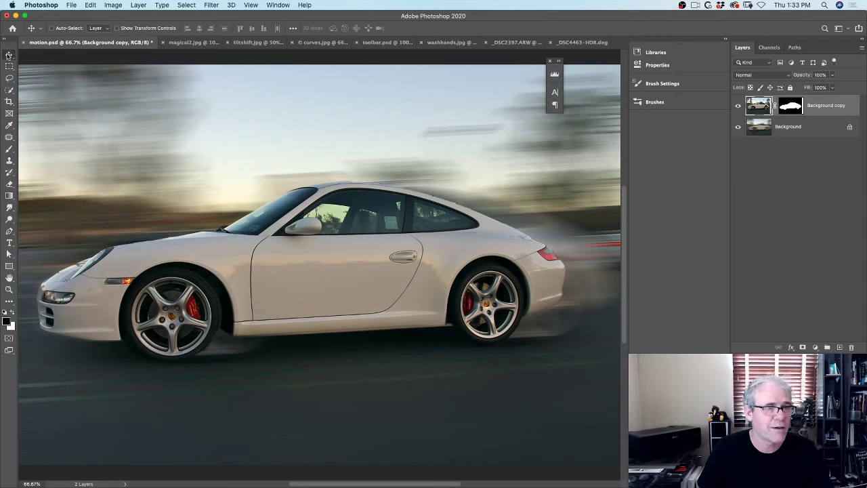
left_click(9, 89)
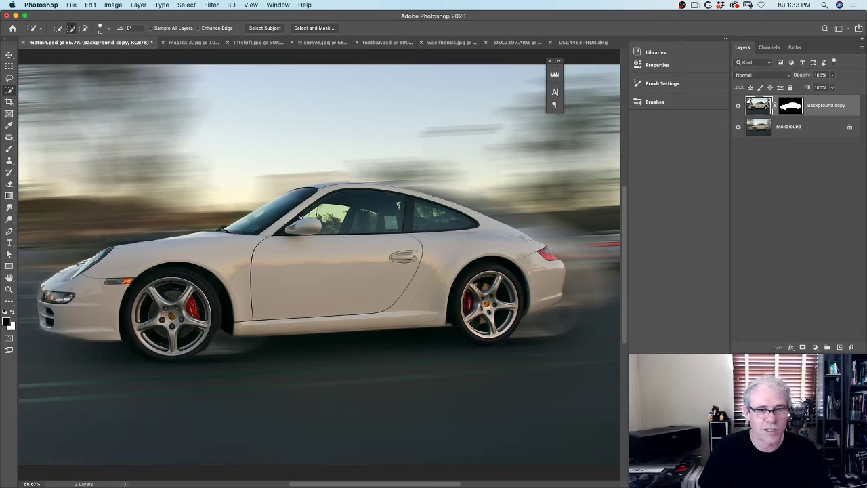
left_click(317, 214)
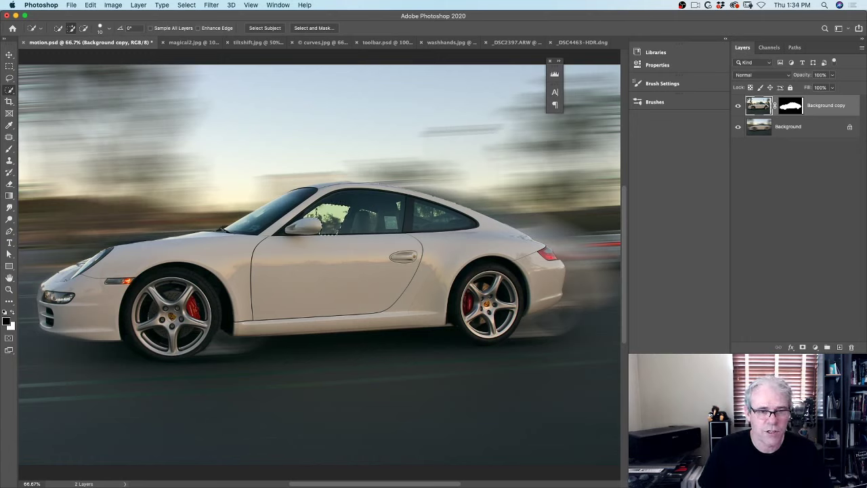
key("alt")
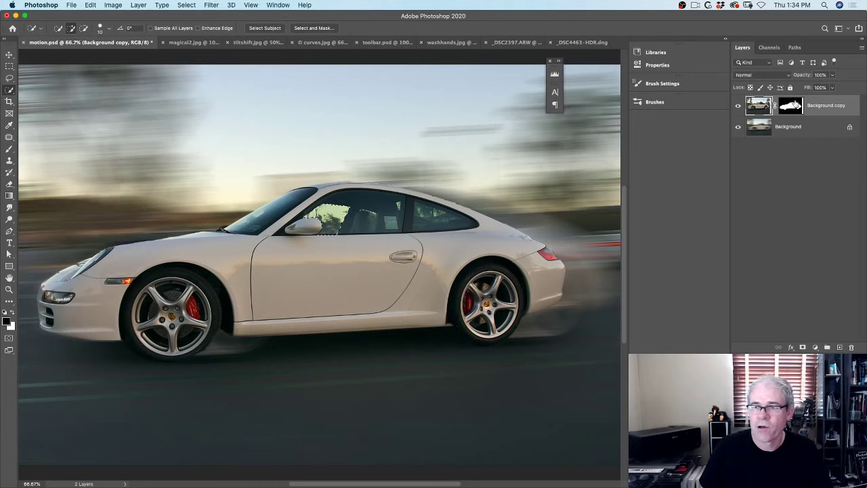
Step: Fill the selected window area with black on the Background copy's layer mask, and deselect
key("super+backslash")
key("x")
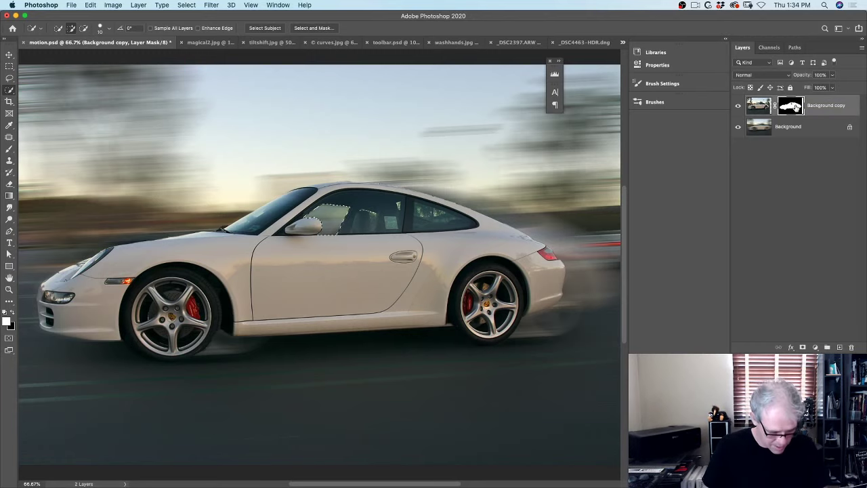
key("super+d")
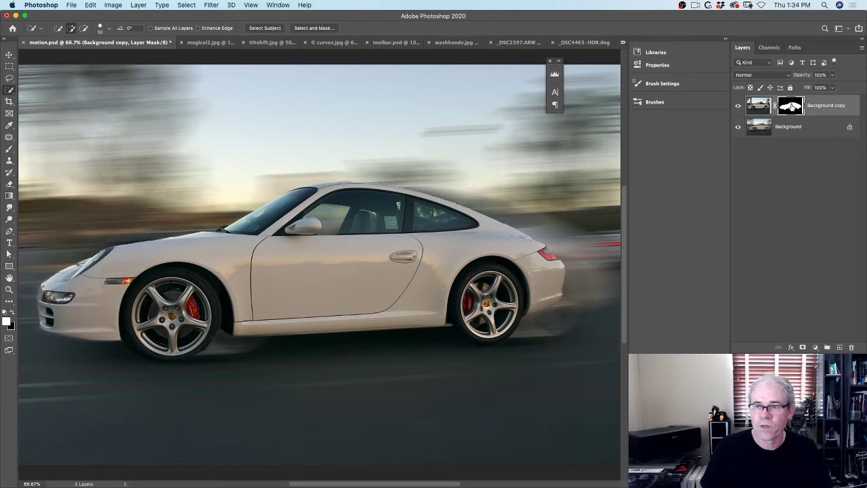
Step: Display the Background copy's layer mask, try lassoing the window opening with the Object Selection tool, and deselect
left_click(792, 107, "alt")
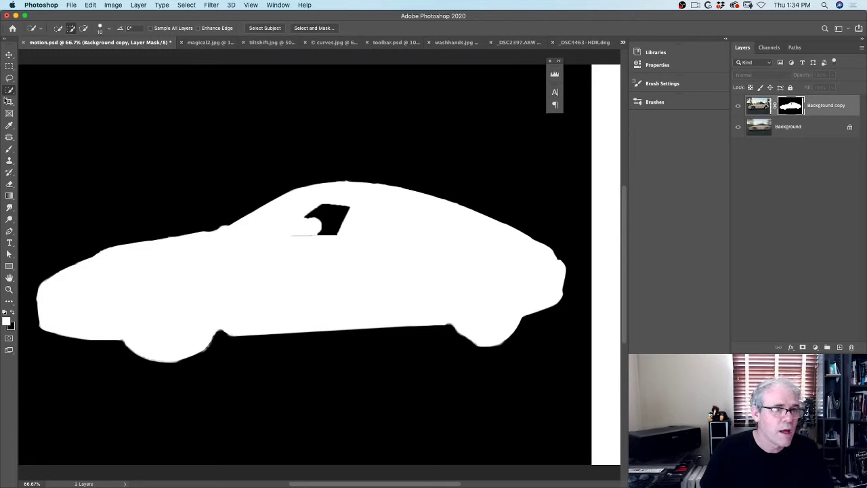
left_click(10, 78)
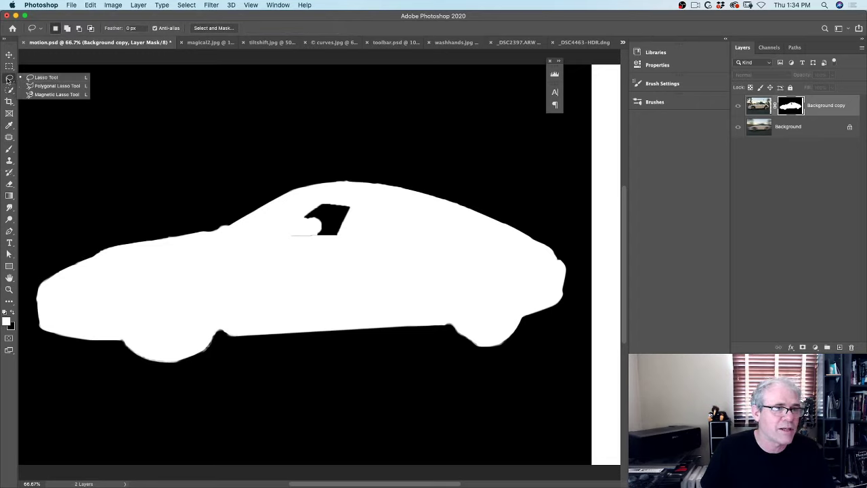
left_click(10, 90)
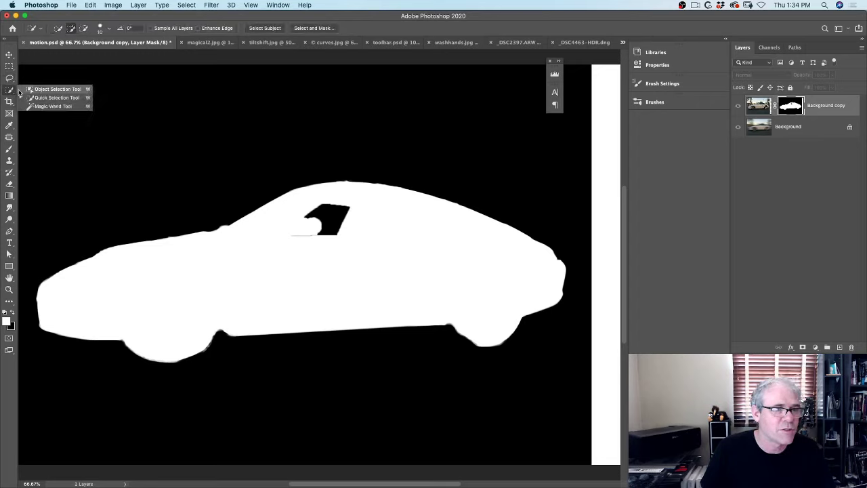
left_click(64, 93)
mouse_move(303, 202)
left_mouse_down()
mouse_move(328, 201)
mouse_move(362, 225)
mouse_move(314, 251)
mouse_move(281, 209)
mouse_move(303, 201)
left_mouse_up()
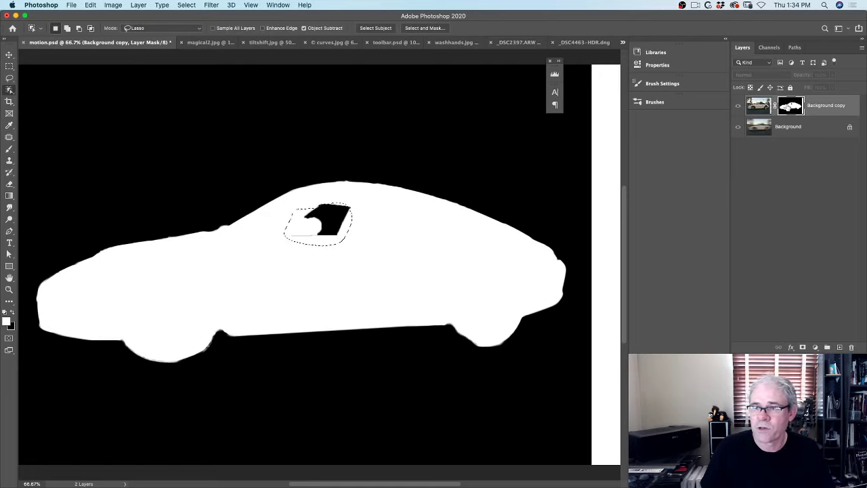
left_click(210, 164)
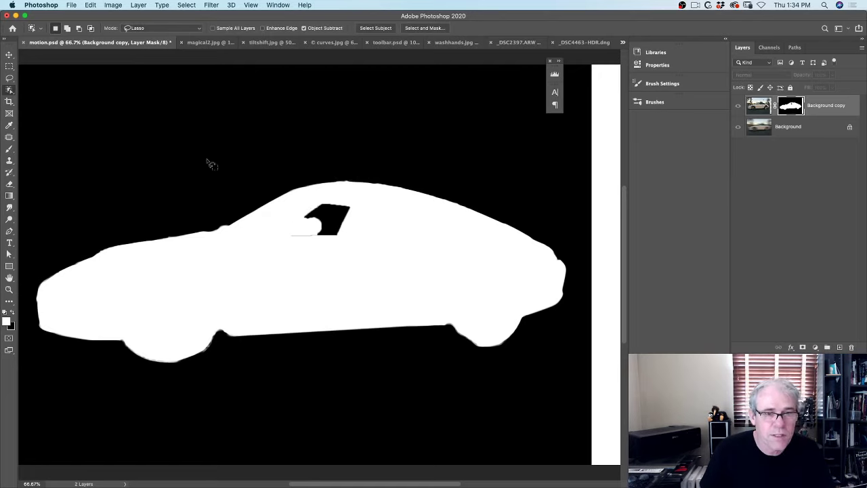
Step: Select the black window opening in the mask with the Quick Selection tool and return to the normal image view
left_click(9, 90)
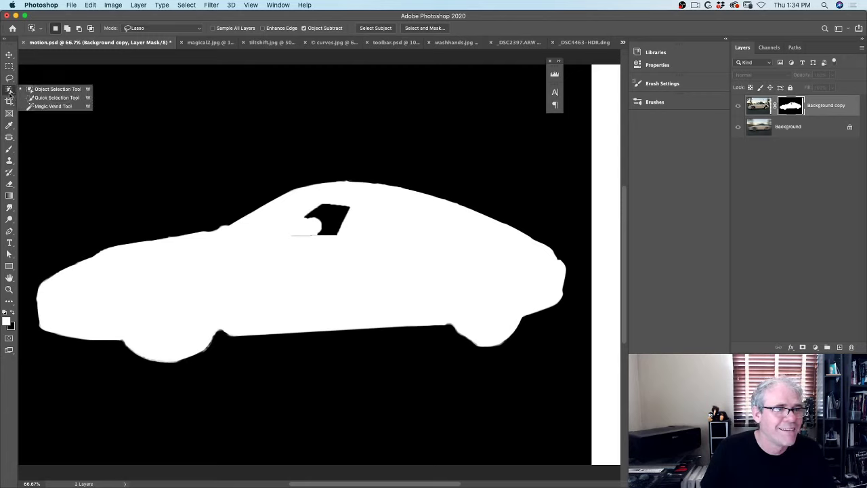
left_click(54, 98)
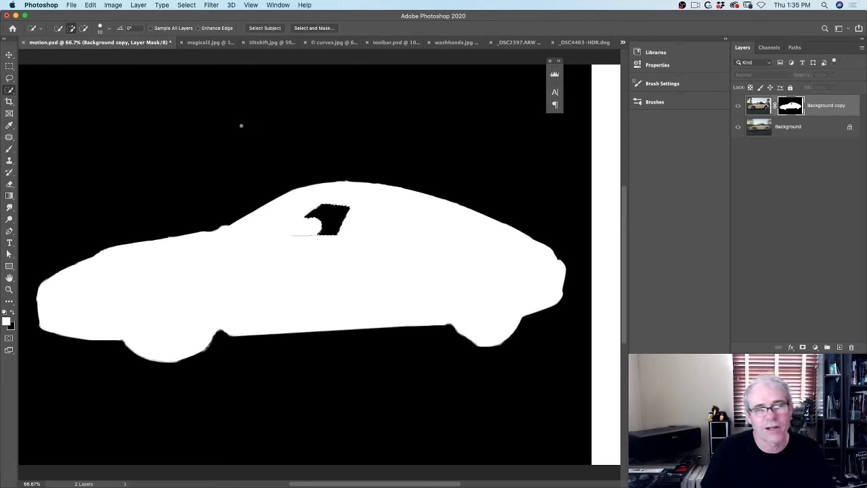
left_click(186, 4)
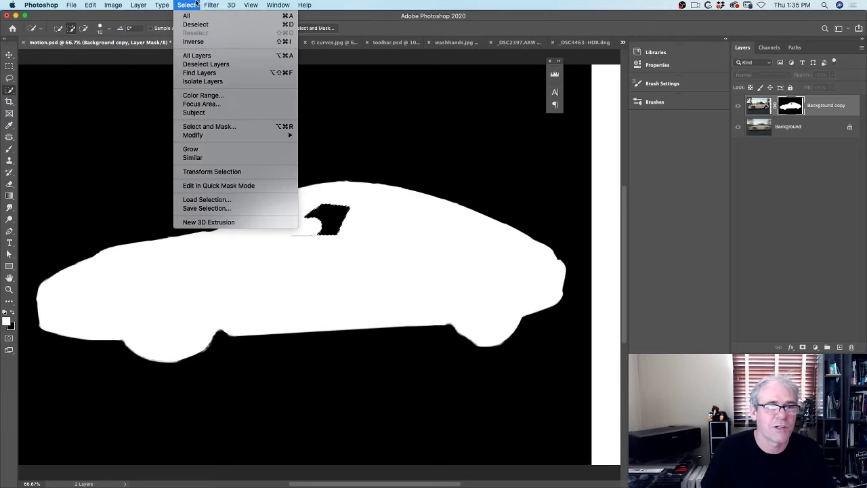
left_click(424, 291)
left_click(738, 107)
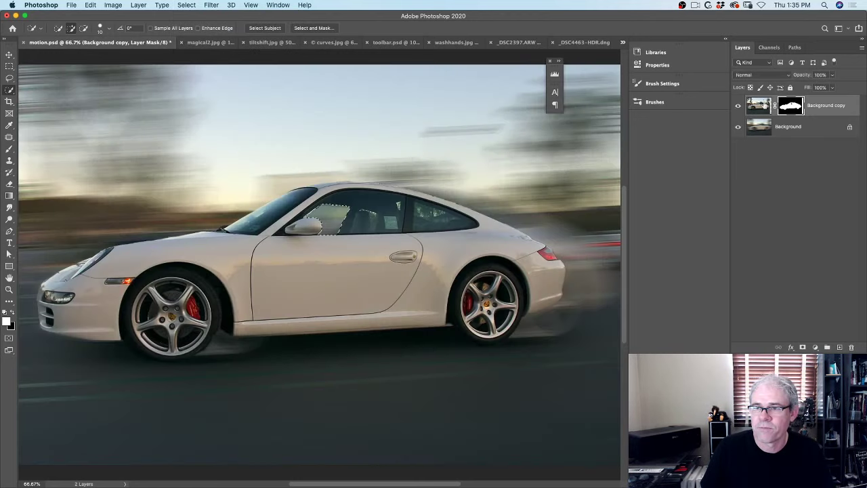
Step: Add a new layer above the Background copy and set the foreground colour to a lightened version of the tint sampled from the car's side window
left_click(840, 347)
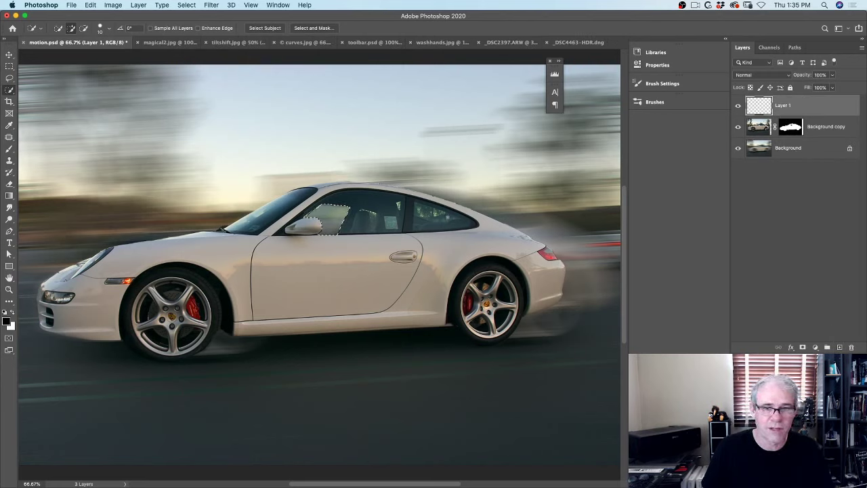
left_click(6, 319)
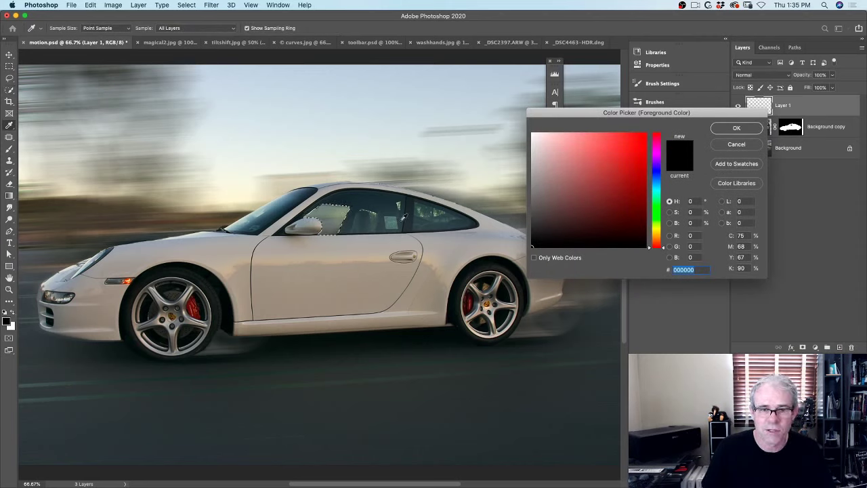
left_click(375, 223)
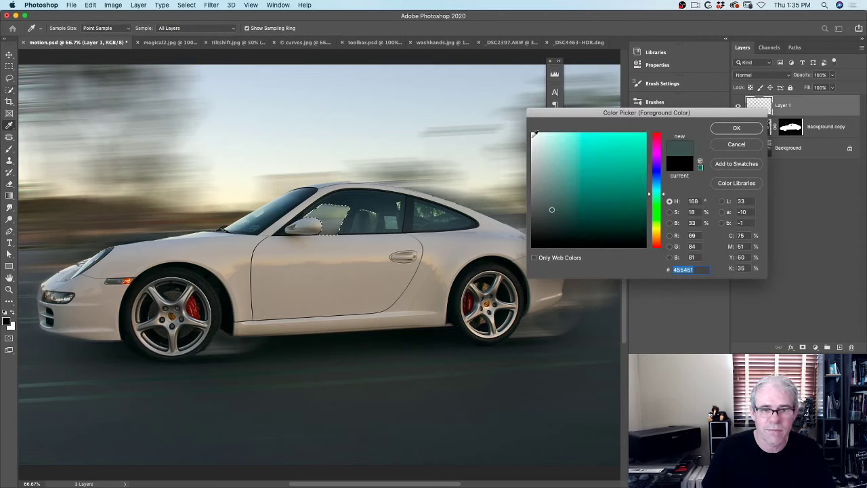
left_click_drag(550, 209, 550, 153)
left_click(753, 128)
key("w")
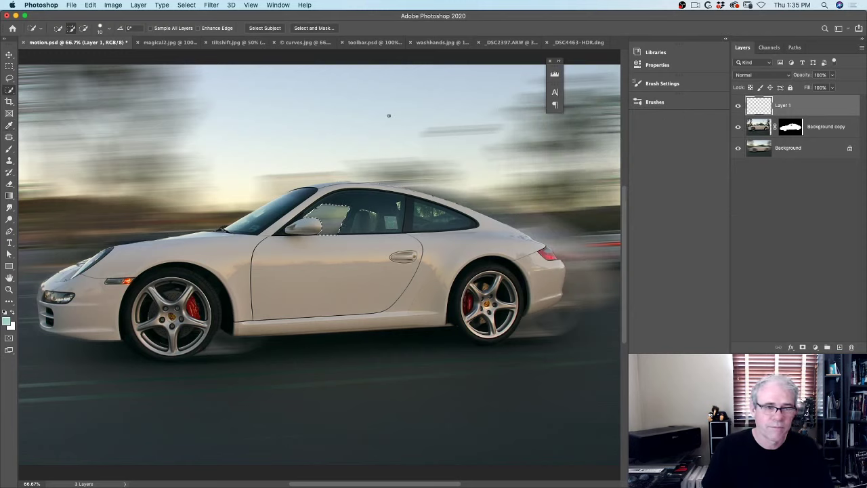
Step: Fill the selected window opening on Layer 1 with the pale green foreground colour, and deselect
key("alt")
key("alt+Delete")
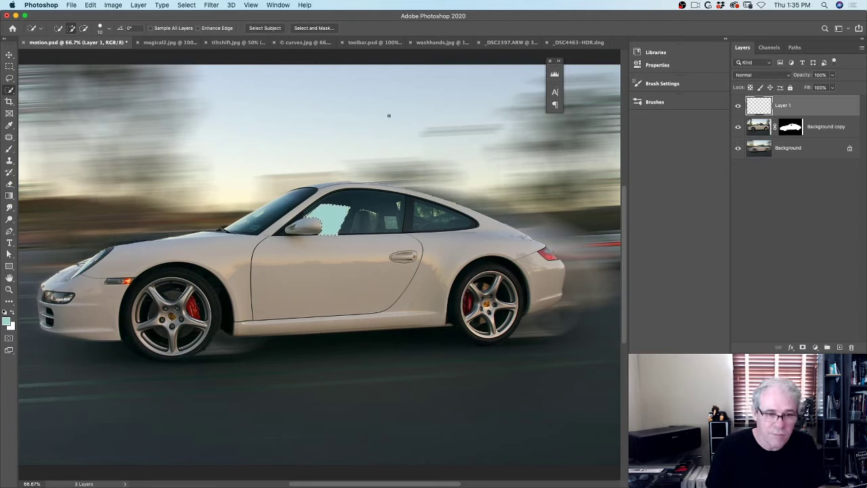
key("super+d")
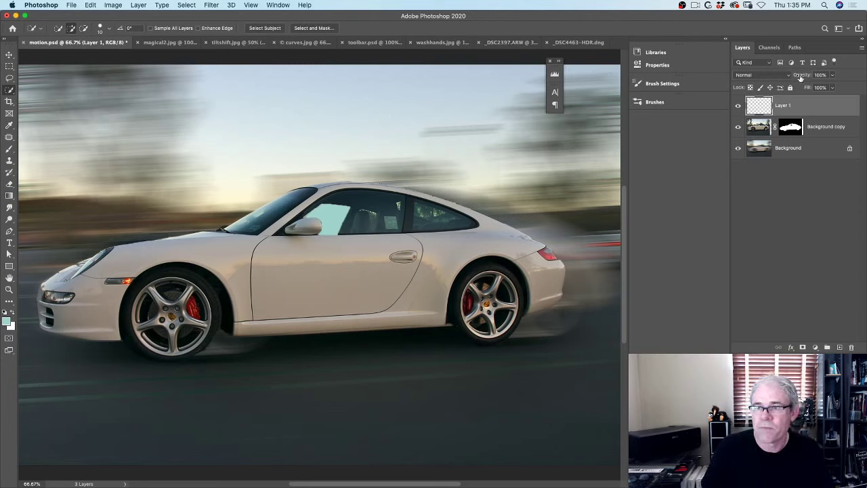
Step: Set Layer 1's opacity to 15% and its blend mode to Lighten
left_click_drag(799, 76, 711, 82)
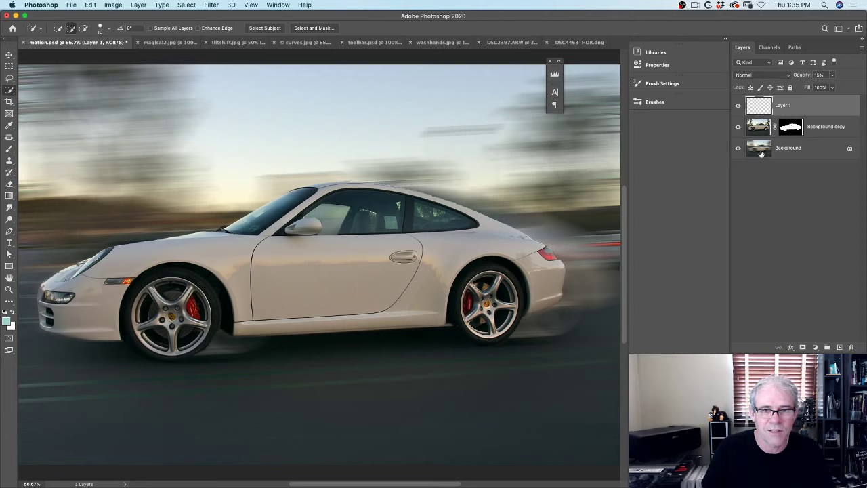
left_click(771, 75)
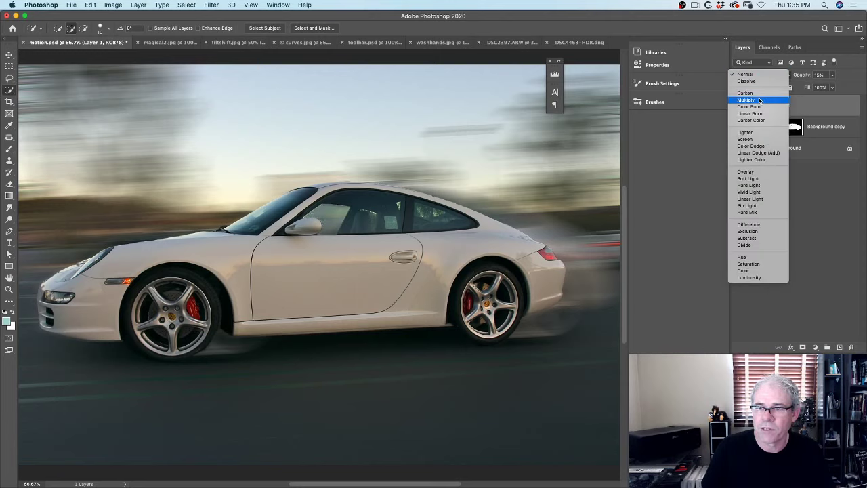
left_click(759, 133)
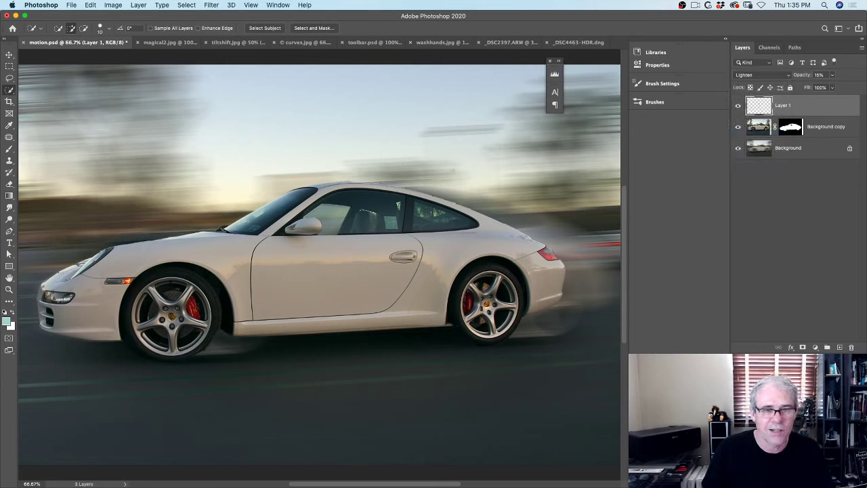
left_click(9, 54)
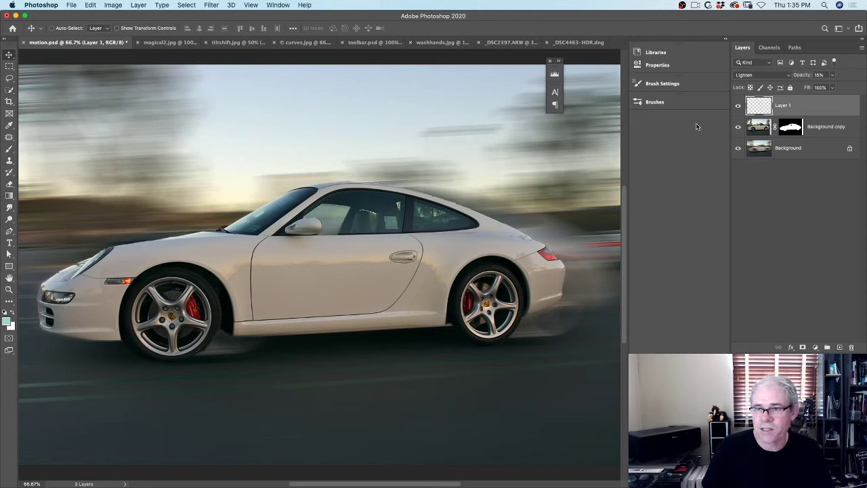
Step: Start a Spin Blur on the Background copy's image and centre its blur ring on the front wheel, with a 15° blur angle
left_click(752, 130)
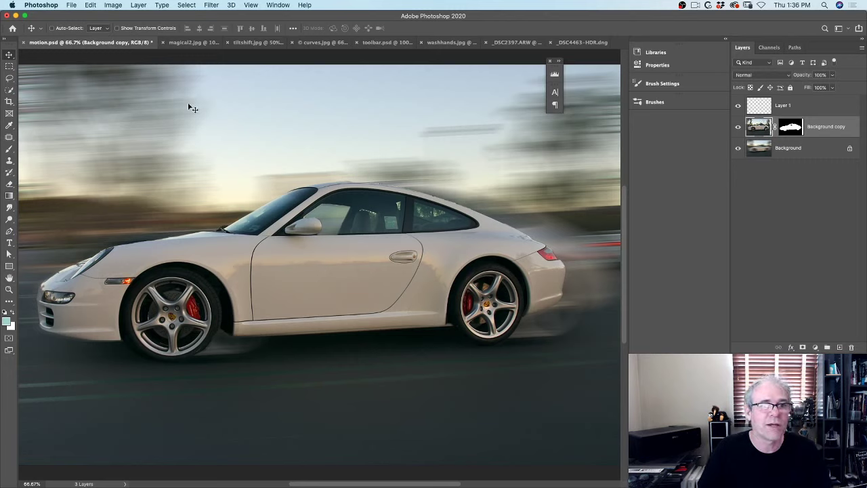
left_click(212, 5)
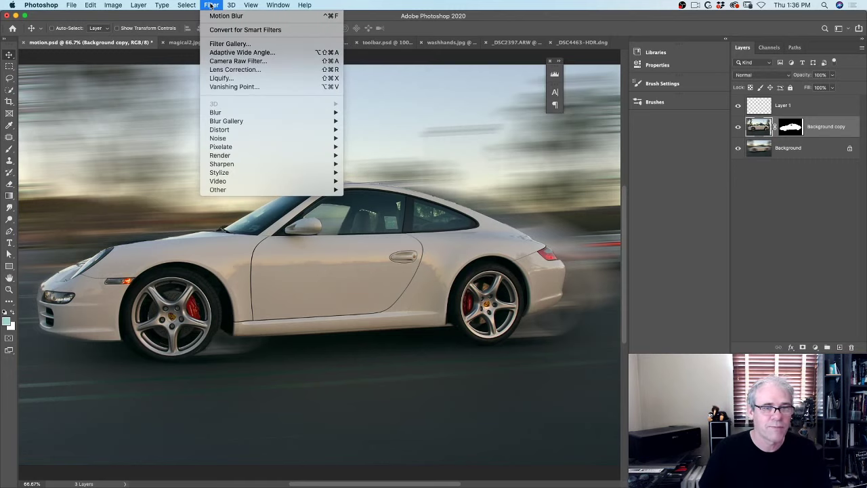
mouse_move(244, 112)
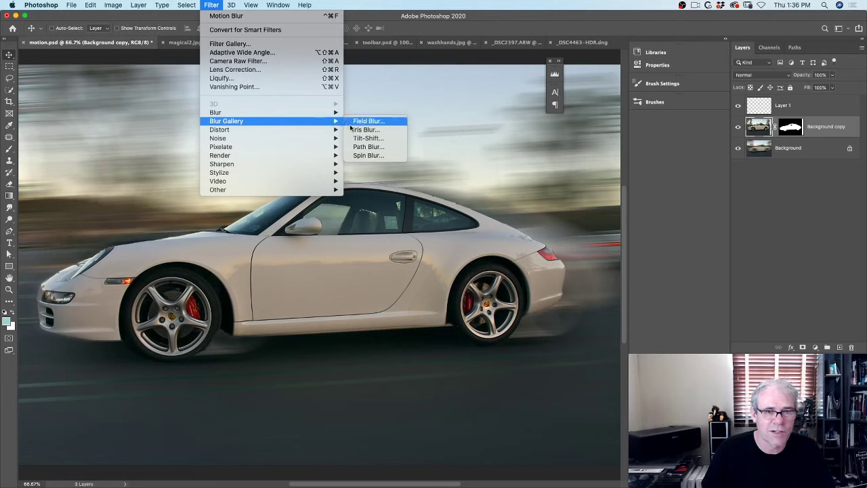
left_click(369, 155)
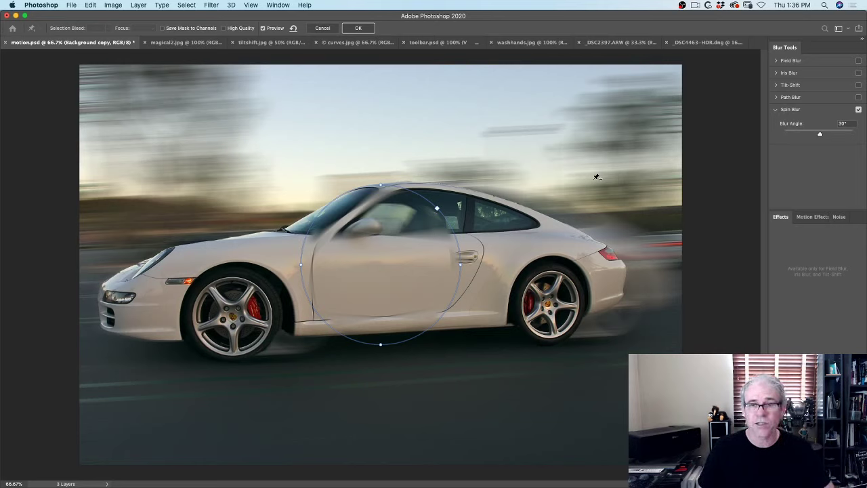
mouse_move(368, 250)
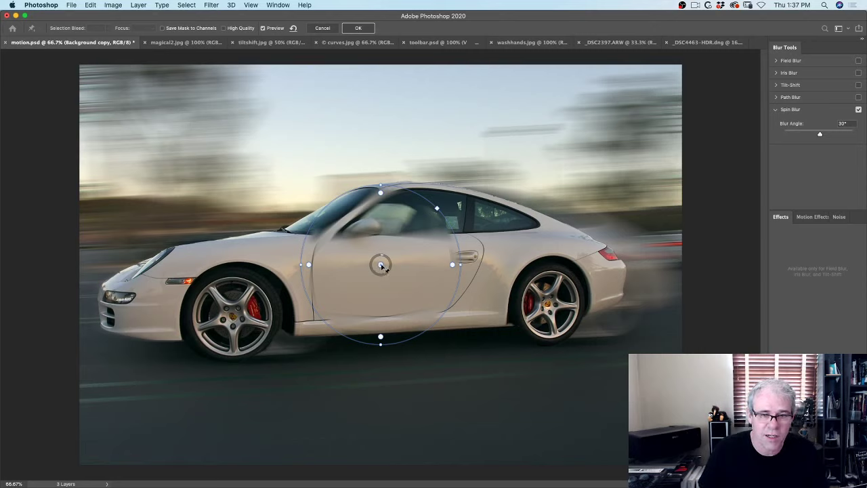
left_click_drag(381, 265, 233, 319)
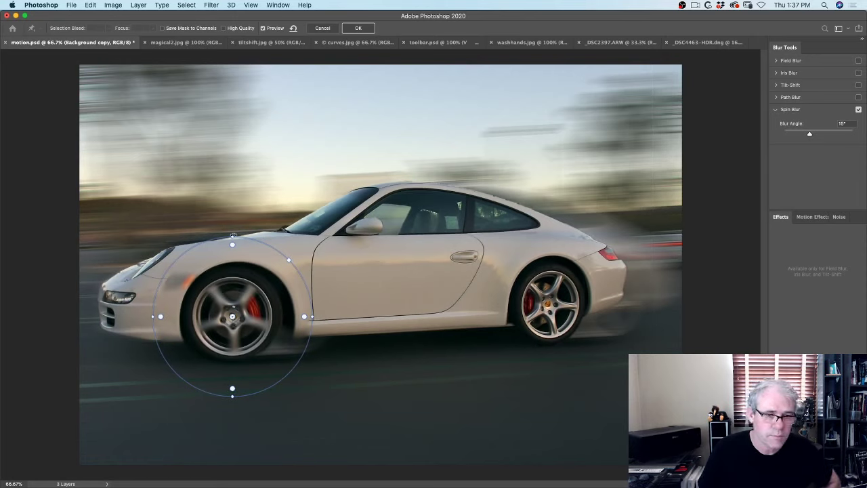
Step: Resize and reshape the front wheel's spin blur ellipse to match the outline of the tyre
left_click_drag(232, 244, 232, 278)
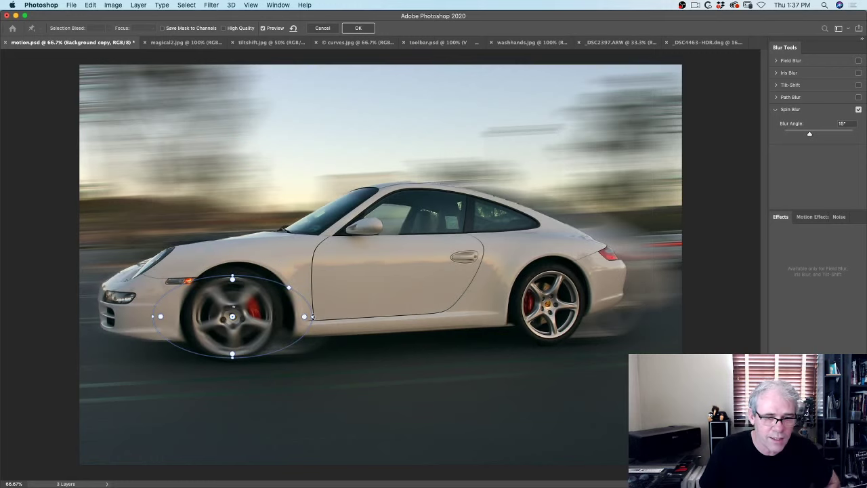
left_click_drag(310, 316, 271, 316)
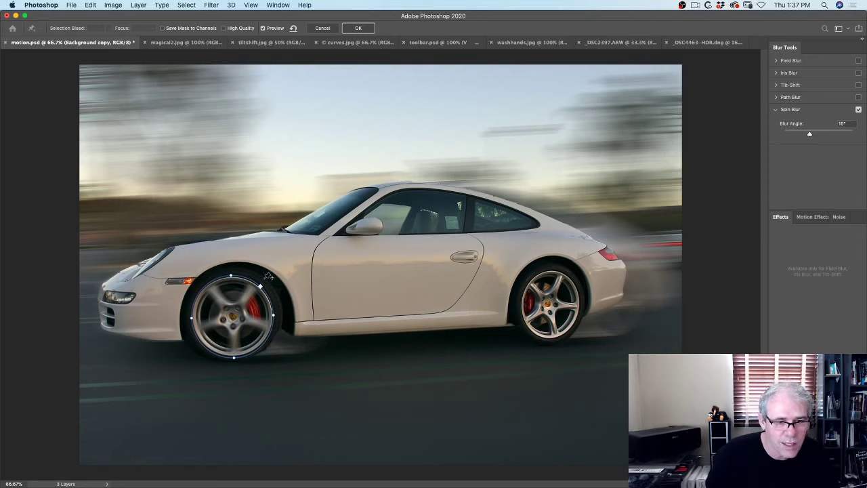
left_click_drag(261, 286, 267, 279)
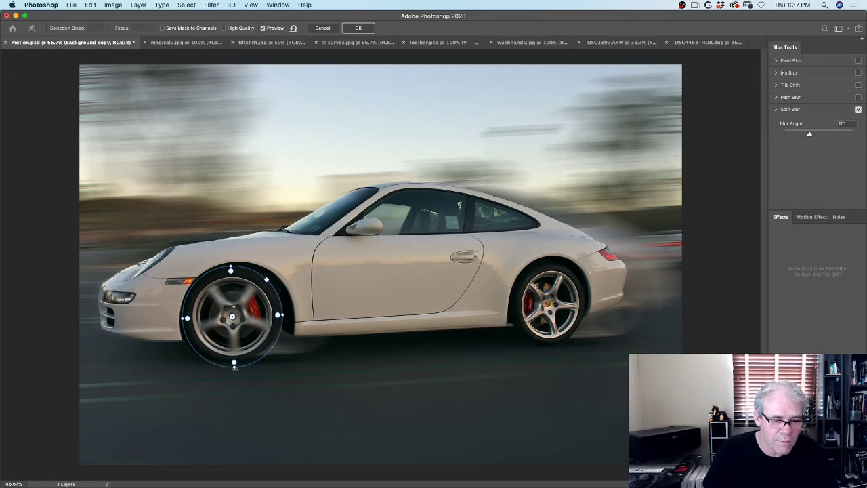
left_click_drag(234, 365, 235, 360)
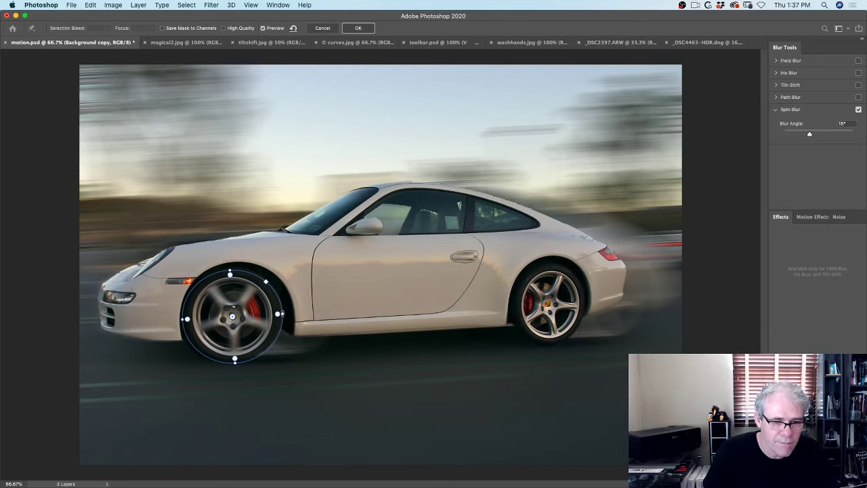
left_click_drag(280, 314, 276, 313)
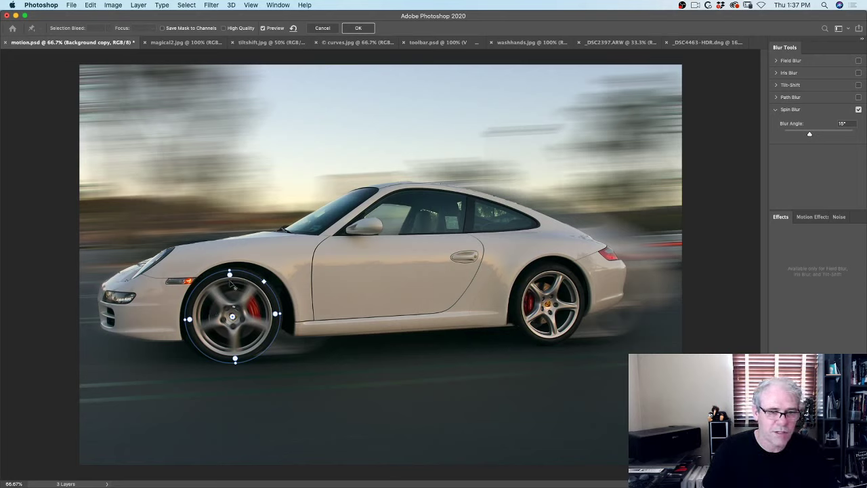
left_click_drag(230, 276, 230, 271)
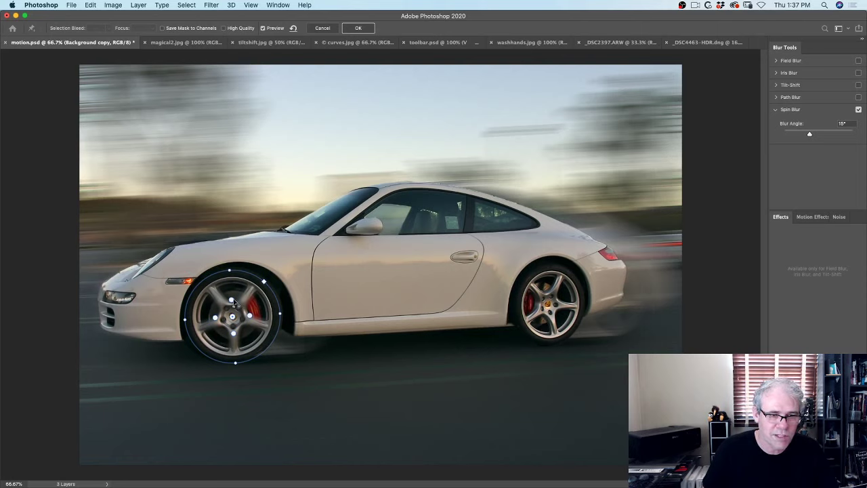
Step: Adjust the front ellipse's feather handles to sit near its outer edge and set the front wheel's blur angle to 28°
left_click_drag(232, 301, 234, 310)
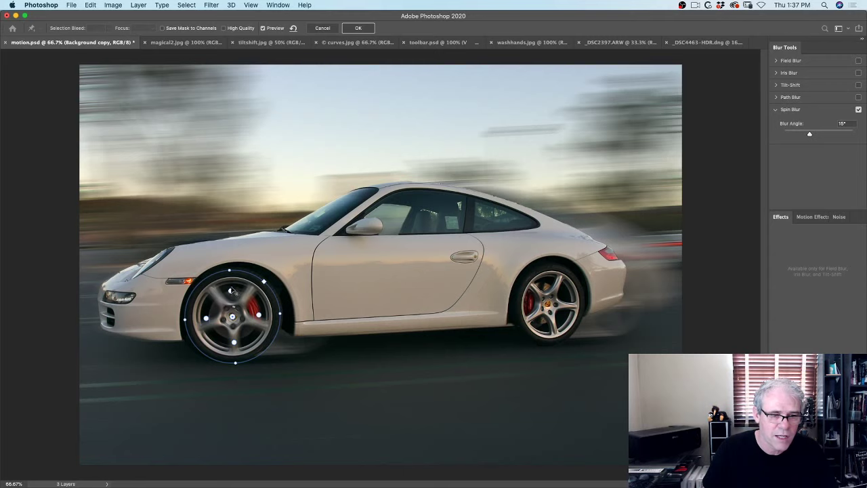
left_click_drag(231, 291, 232, 280)
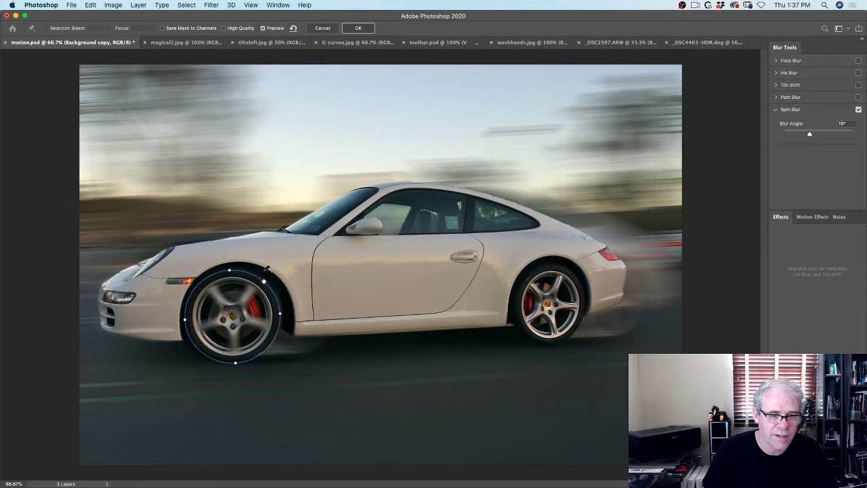
mouse_move(232, 315)
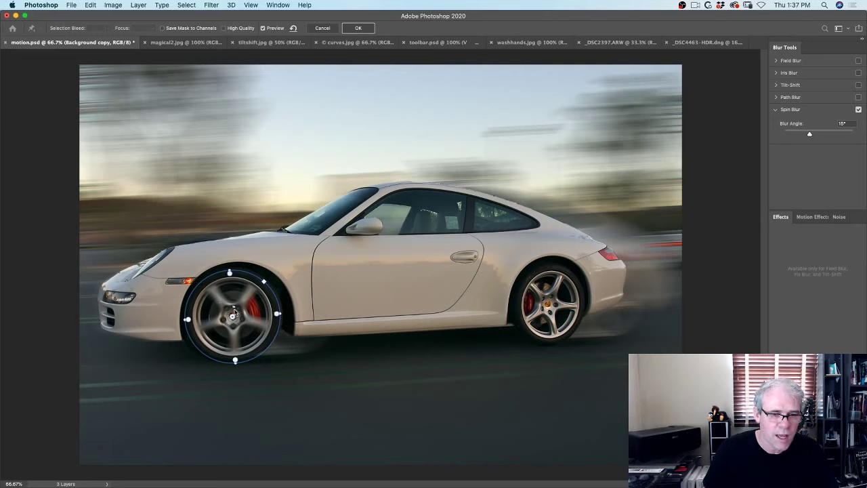
mouse_move(236, 310)
left_mouse_down()
mouse_move(240, 324)
mouse_move(225, 318)
mouse_move(214, 349)
mouse_move(250, 325)
mouse_move(258, 313)
mouse_move(248, 292)
mouse_move(233, 308)
mouse_move(240, 308)
left_mouse_up()
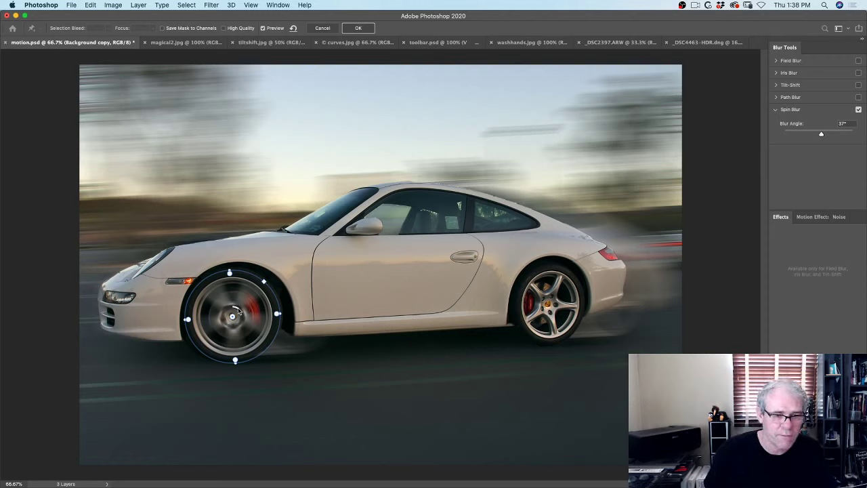
left_click_drag(238, 310, 239, 309)
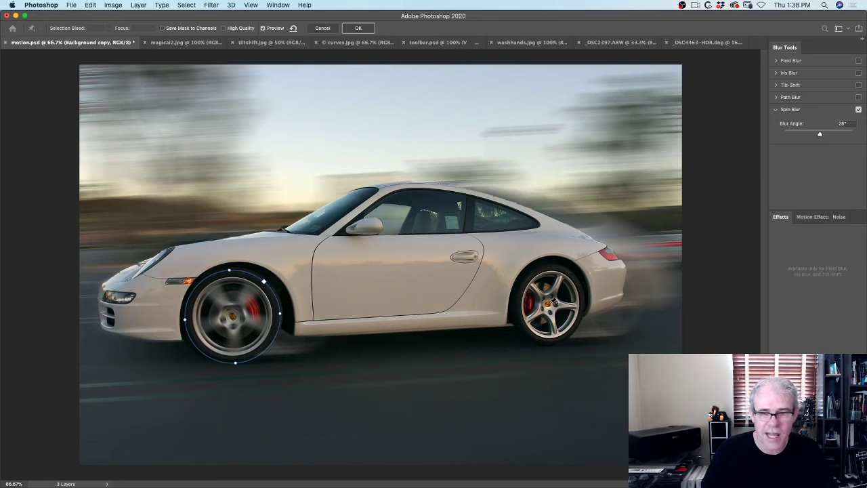
Step: Add a second spin blur on the rear wheel with an 85° blur angle and fit its ellipse around the tyre
left_click(553, 301)
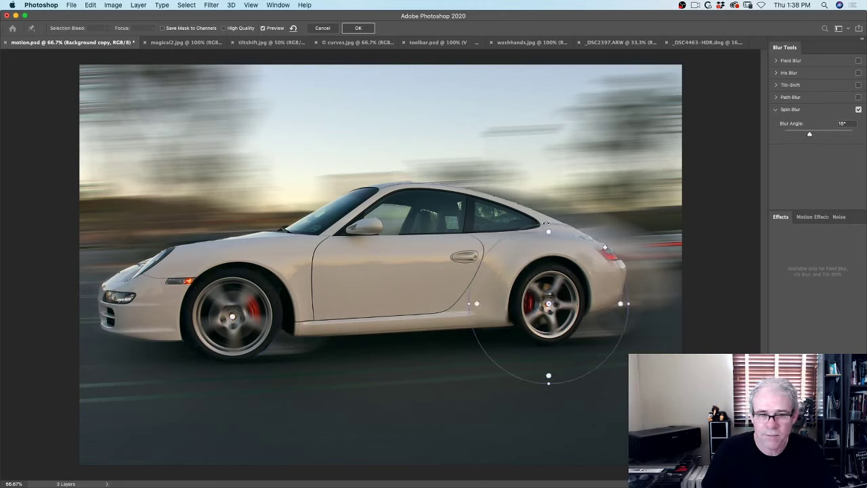
left_click_drag(549, 232, 549, 271)
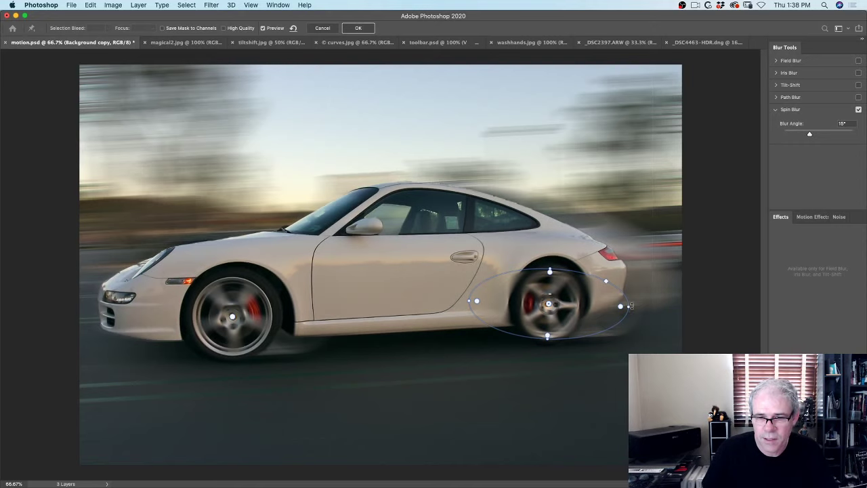
left_click_drag(629, 307, 575, 307)
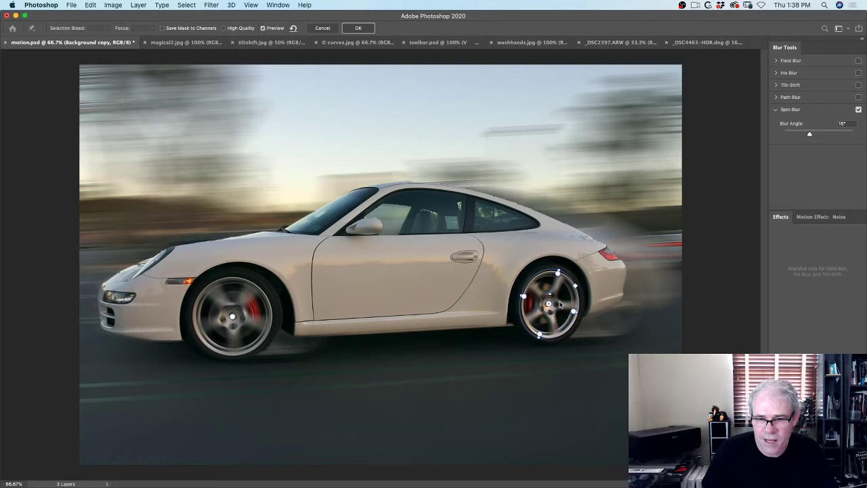
left_click_drag(560, 306, 563, 306)
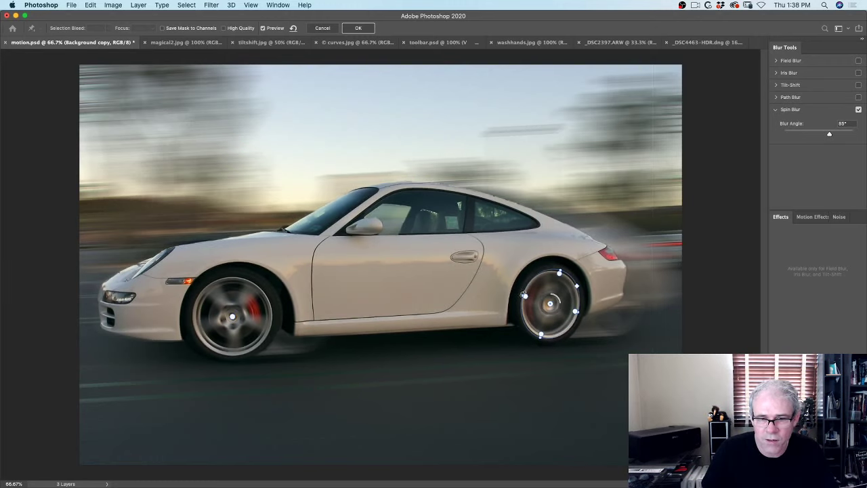
left_click_drag(524, 295, 519, 294)
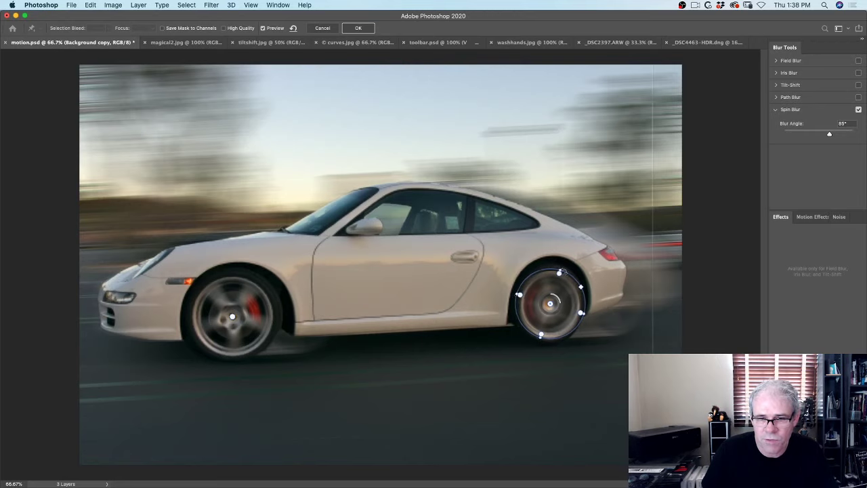
left_click_drag(563, 271, 571, 271)
mouse_move(572, 272)
left_mouse_down()
mouse_move(622, 207)
mouse_move(579, 275)
left_mouse_up()
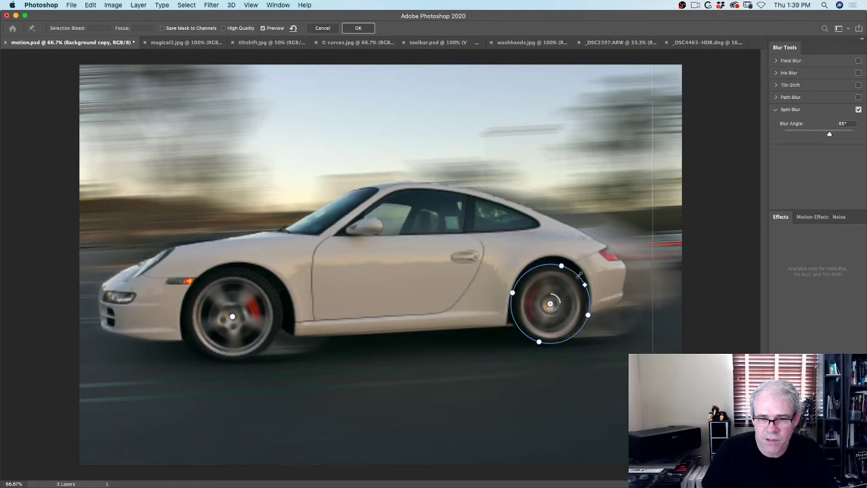
Step: Tighten the rear wheel's spin blur ellipse with a 30° blur angle, and turn off the preview to compare
left_click_drag(588, 315, 557, 296)
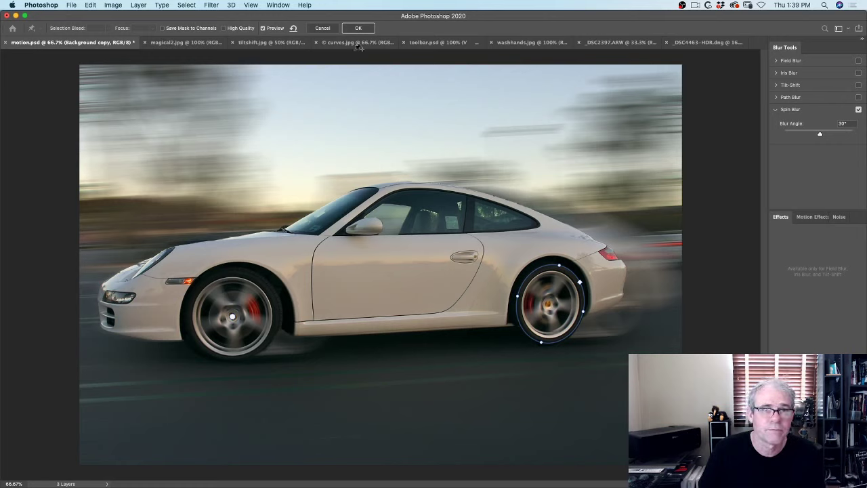
left_click(263, 28)
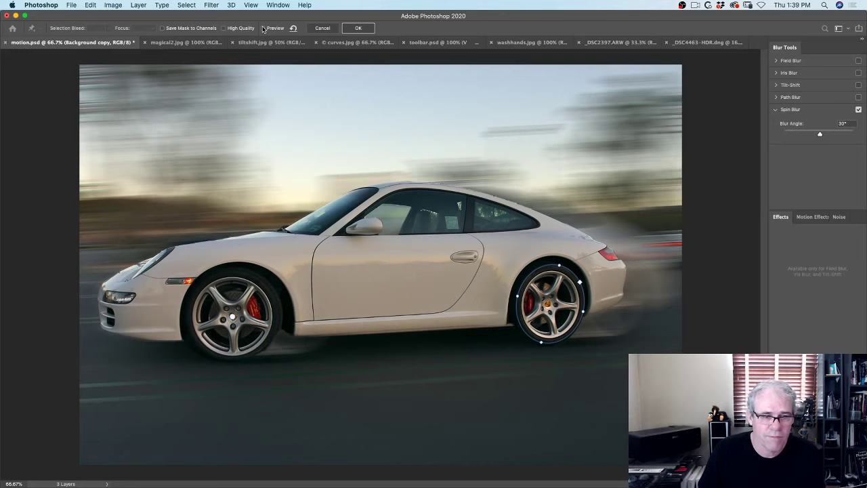
Step: Turn the preview back on and apply the Spin Blur to both wheels
left_click(262, 28)
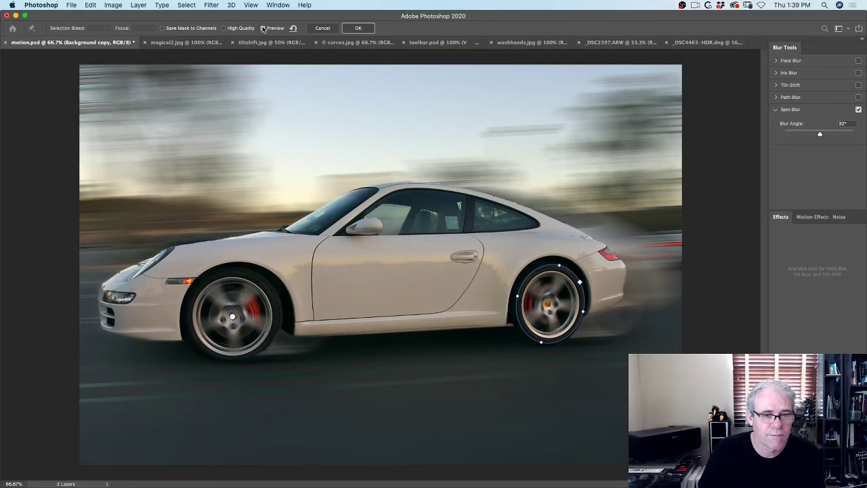
left_click(359, 27)
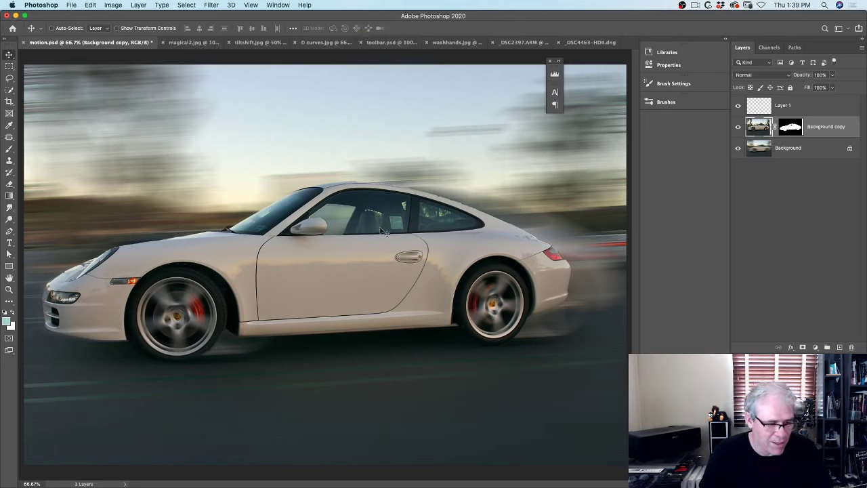
Step: Close motion.psd and switch to the tiltshift.jpg harbour photo
left_click(23, 42)
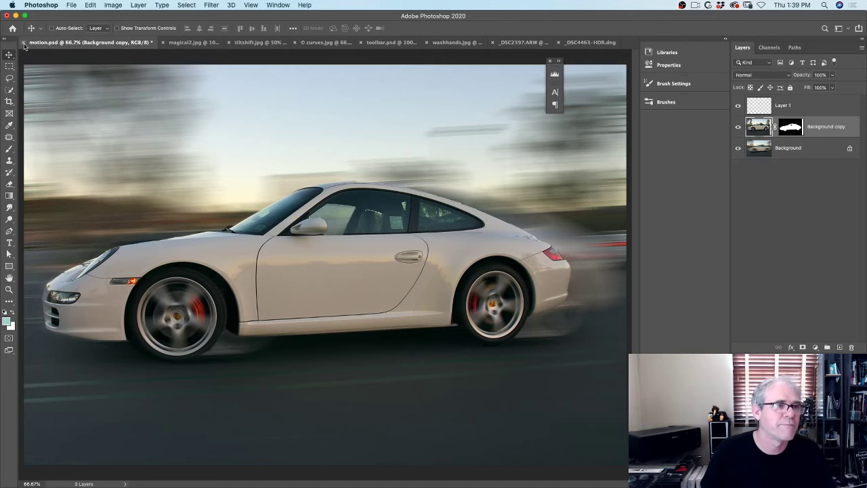
left_click(403, 169)
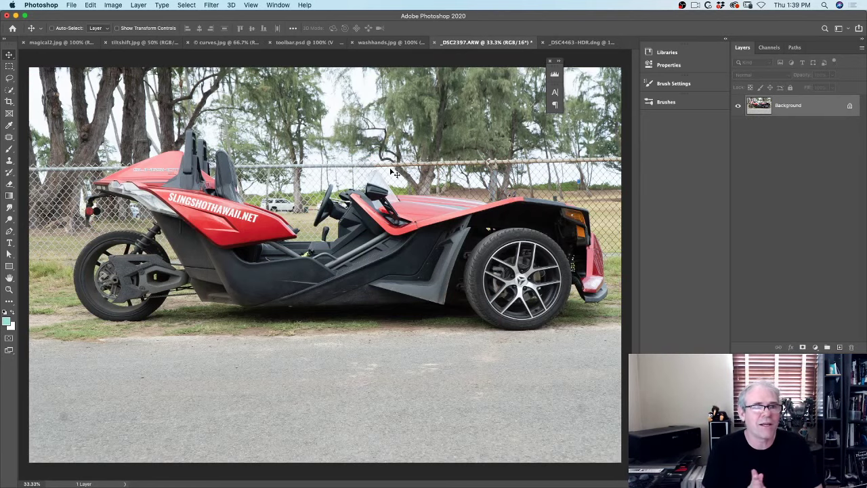
left_click(141, 43)
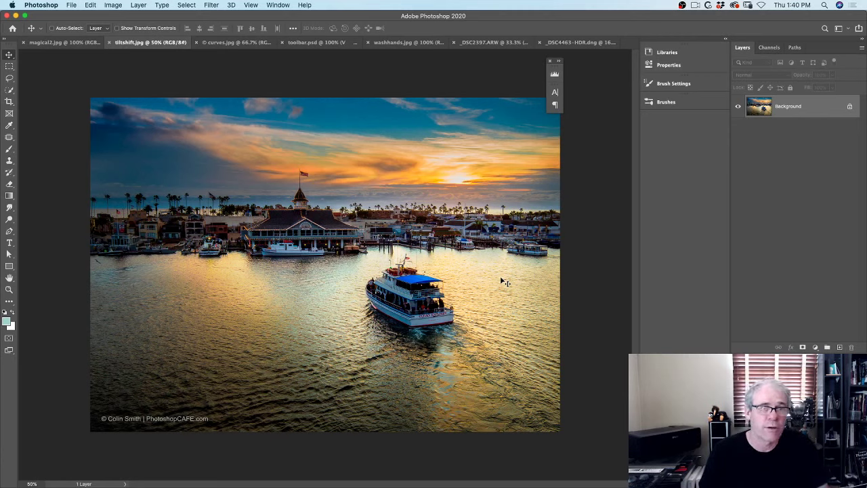
left_click(211, 5)
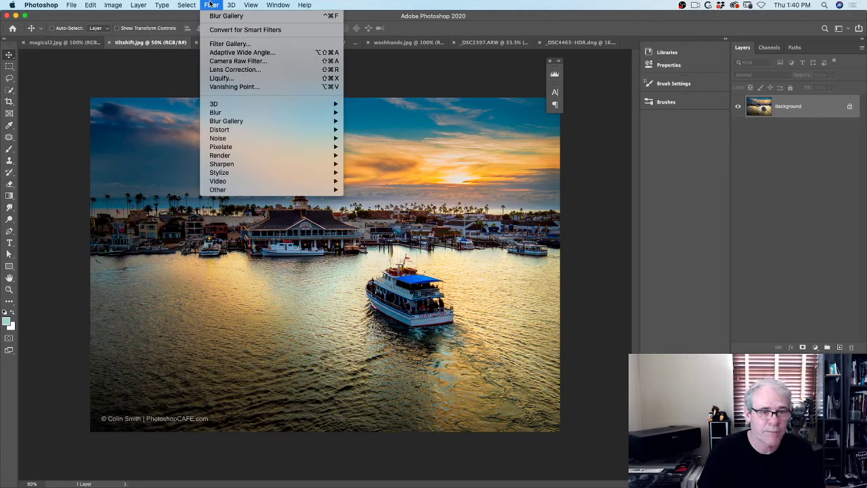
mouse_move(246, 122)
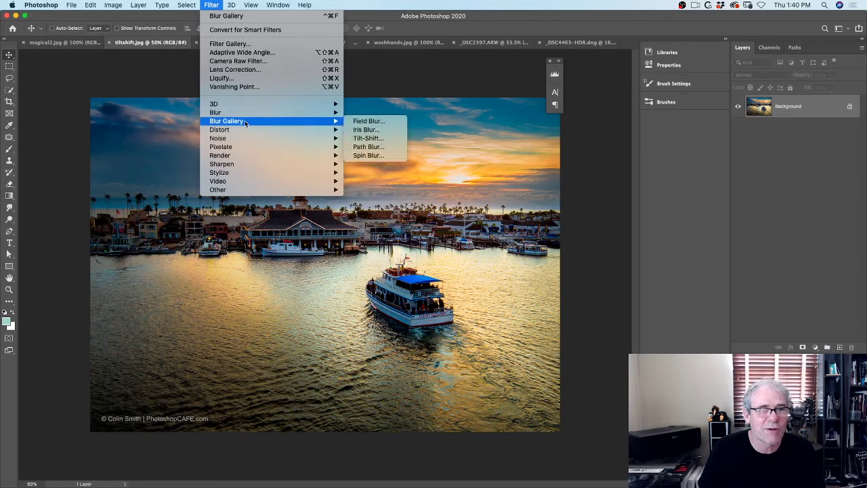
left_click(375, 139)
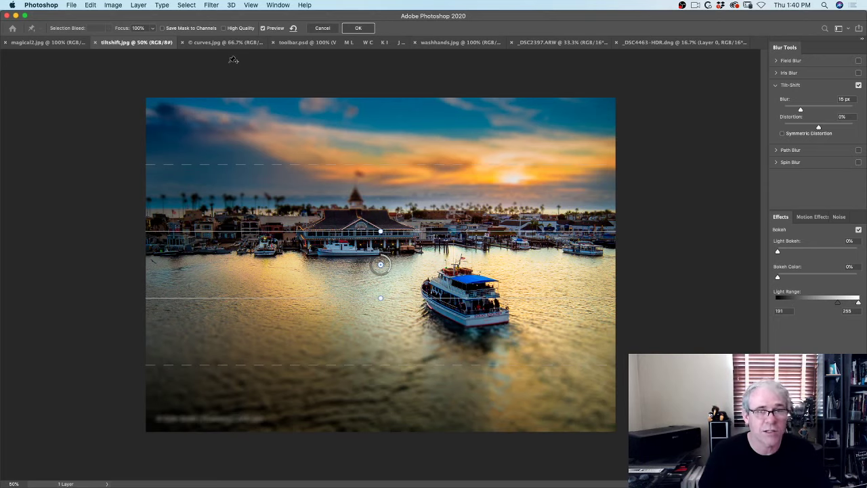
left_click(360, 28)
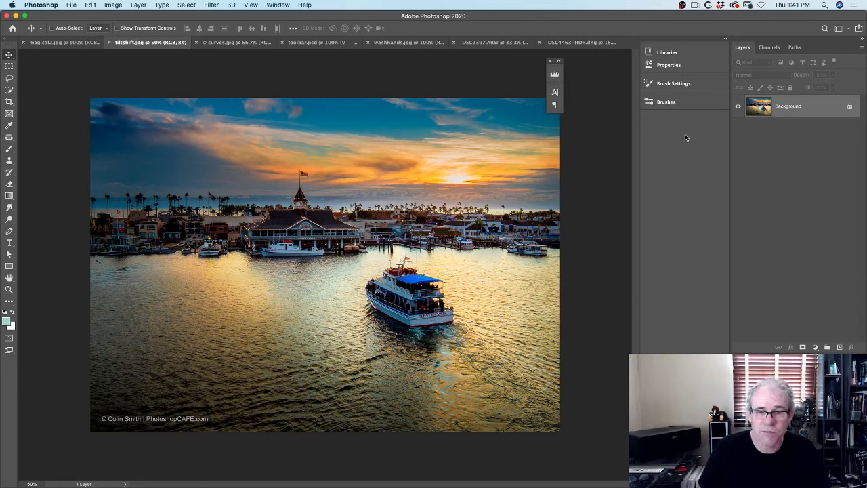
Step: Convert the harbour photo's Background layer to a smart object
right_click(788, 108)
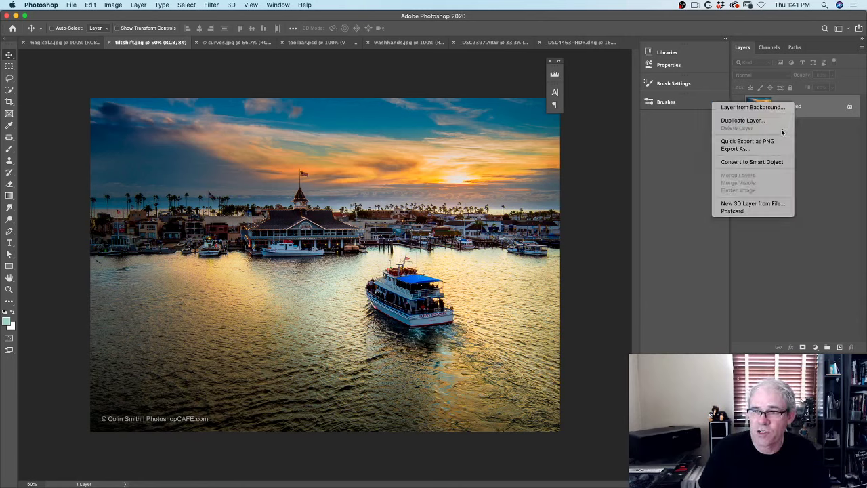
right_click(799, 110)
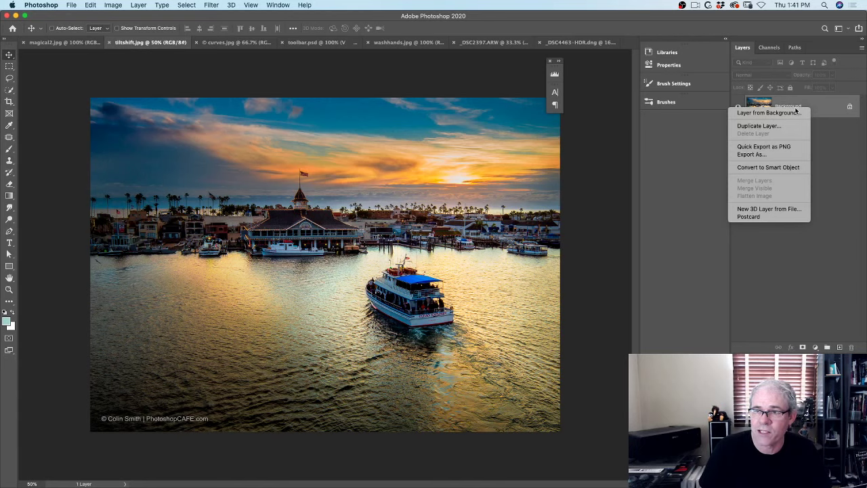
left_click(774, 167)
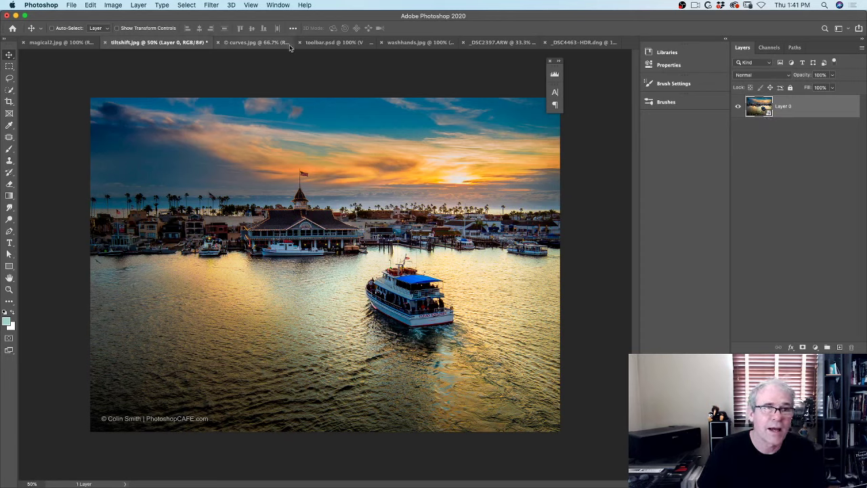
Step: Start a Tilt-Shift blur, centre it on the foreground boat and narrow the sharp band on both sides to the boat's height
left_click(212, 5)
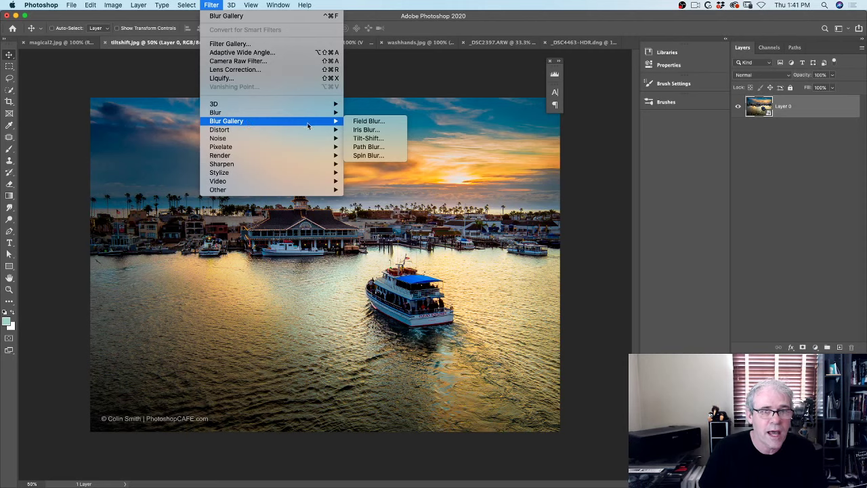
left_click(384, 142)
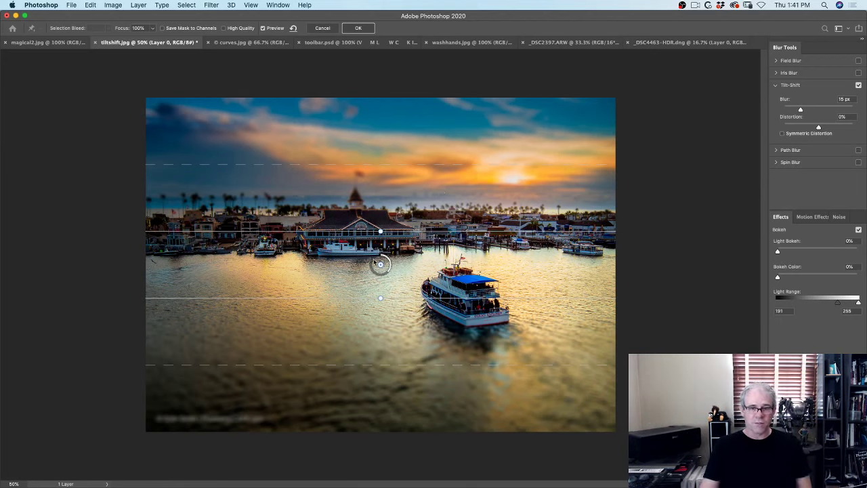
left_click_drag(381, 264, 479, 300)
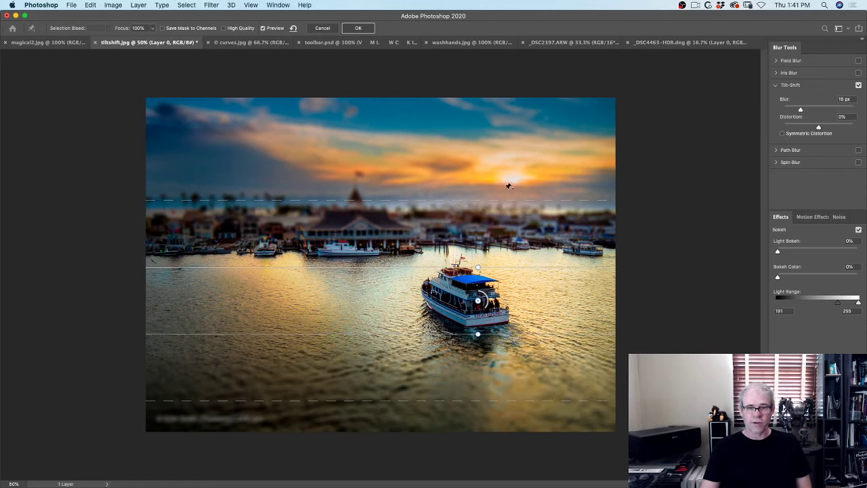
left_click_drag(478, 267, 478, 283)
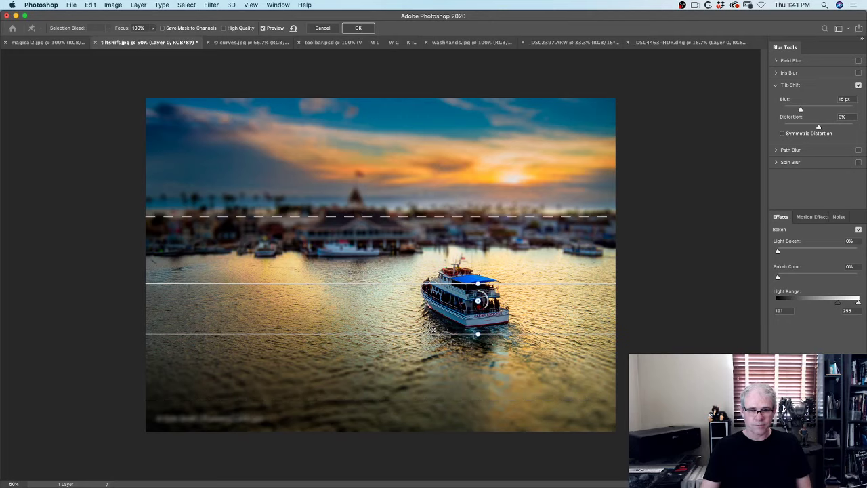
left_click_drag(433, 332, 434, 317)
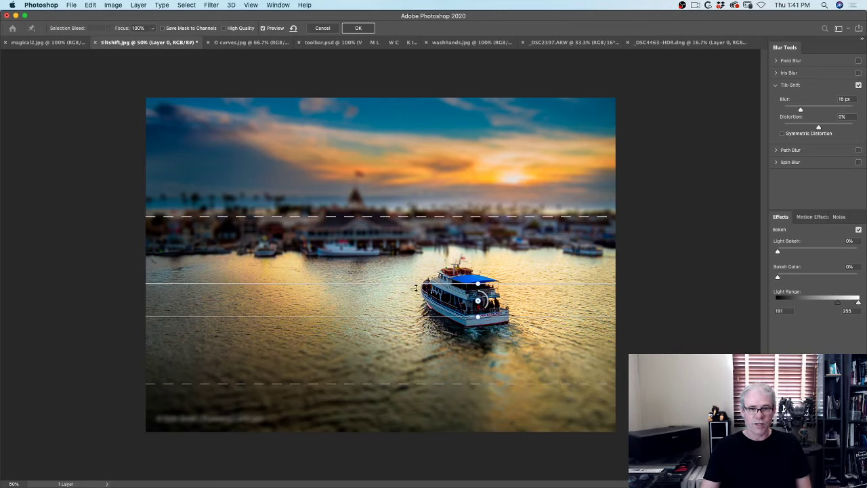
Step: Adjust the upper blur transition to the waterfront rooftops, extend the lower one towards the image's bottom edge, and shift the centre pin slightly left
left_click_drag(414, 217, 404, 119)
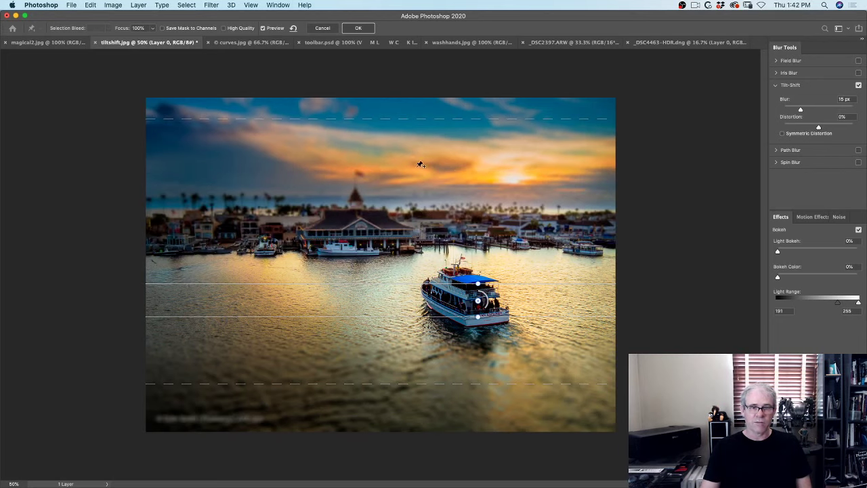
left_click_drag(421, 119, 416, 172)
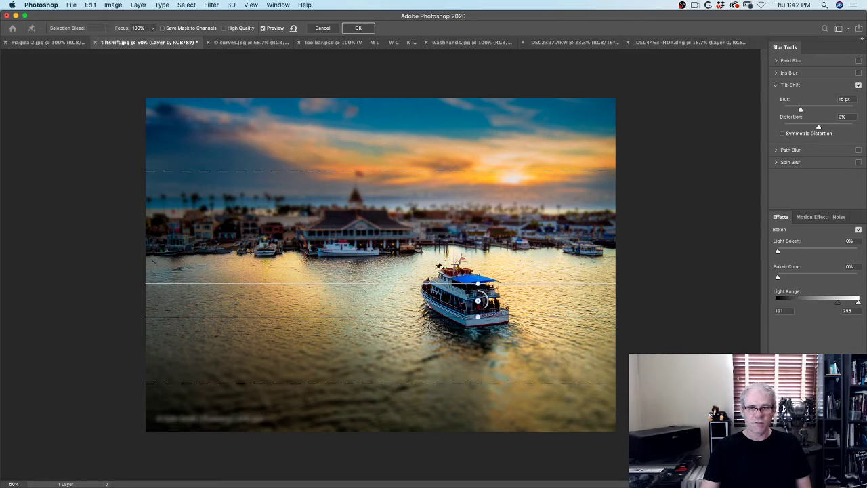
left_click_drag(453, 385, 454, 409)
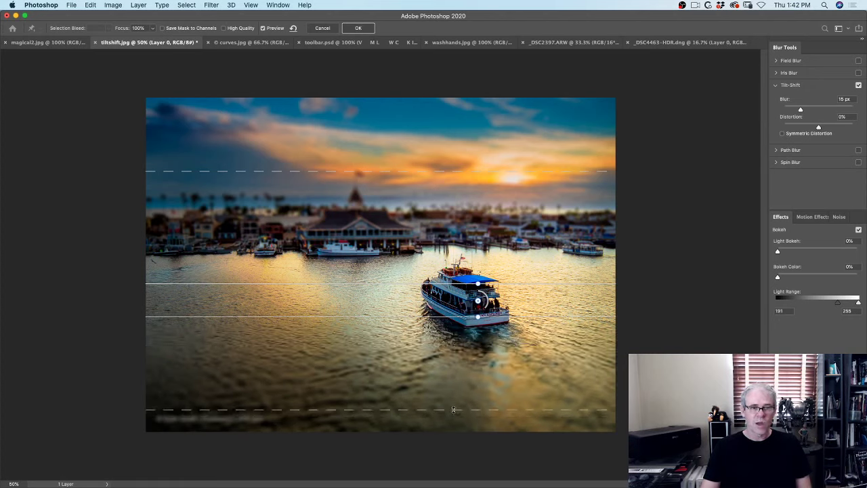
mouse_move(478, 300)
left_mouse_down()
mouse_move(467, 279)
mouse_move(467, 299)
left_mouse_up()
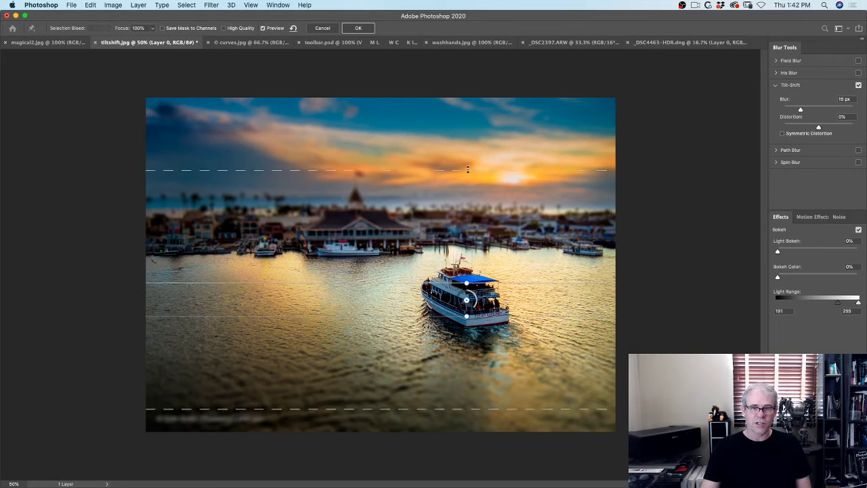
left_click_drag(467, 169, 457, 217)
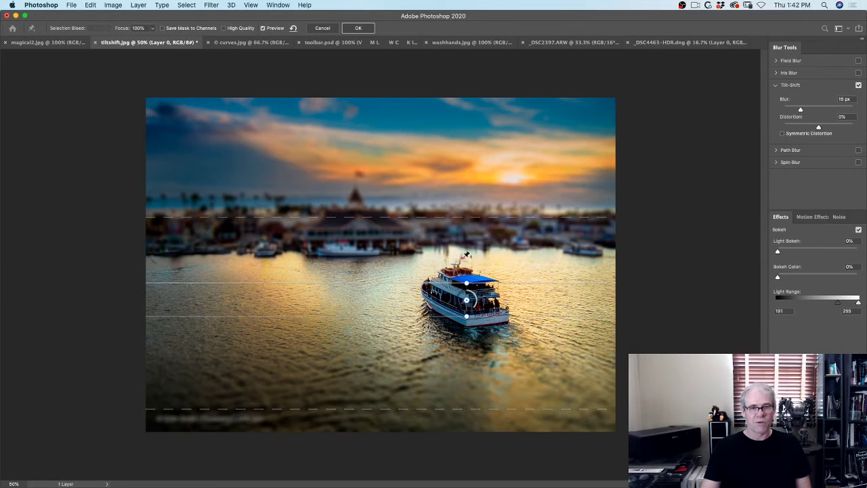
Step: Reposition the sharp band to span from the waterfront down to the foreground boat and apply the Tilt-Shift blur
left_click_drag(467, 300, 455, 237)
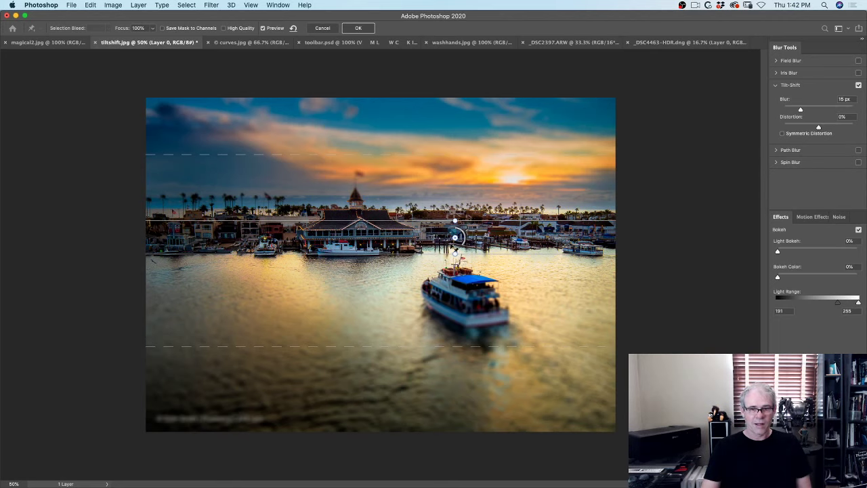
left_click_drag(457, 235, 454, 311)
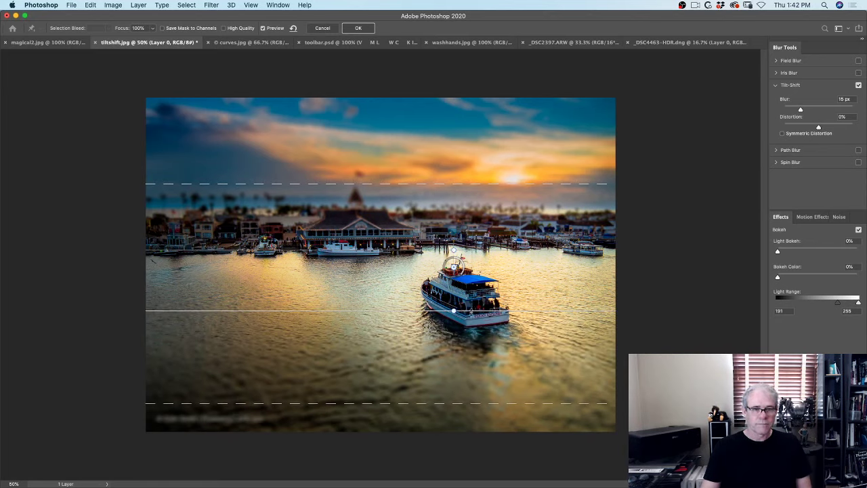
left_click(361, 29)
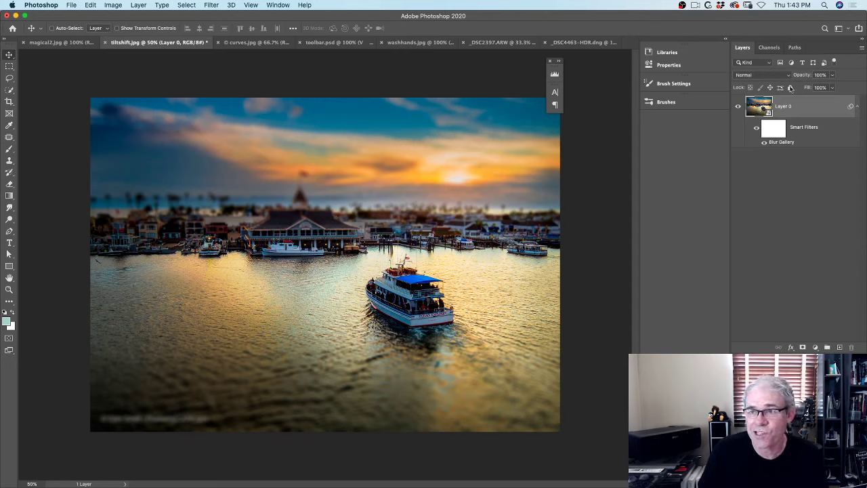
Step: Select the smart filter mask and set up the Brush tool with black as the foreground colour
left_click(778, 131)
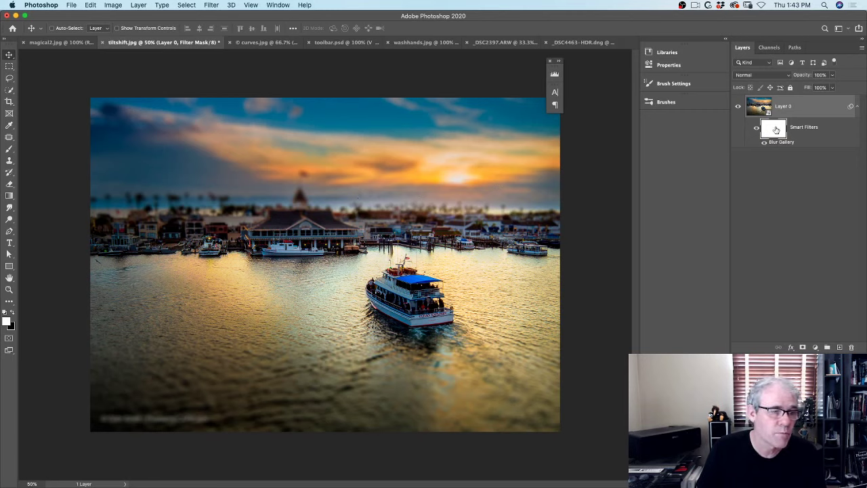
left_click(9, 149)
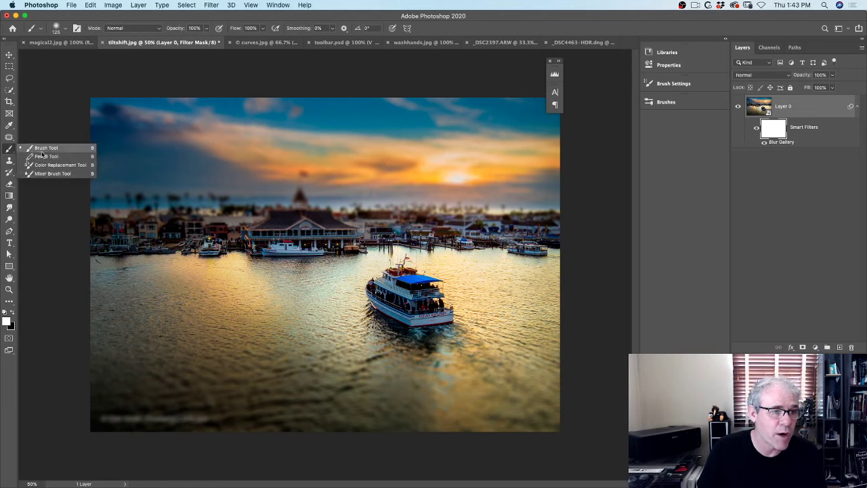
left_click(42, 151)
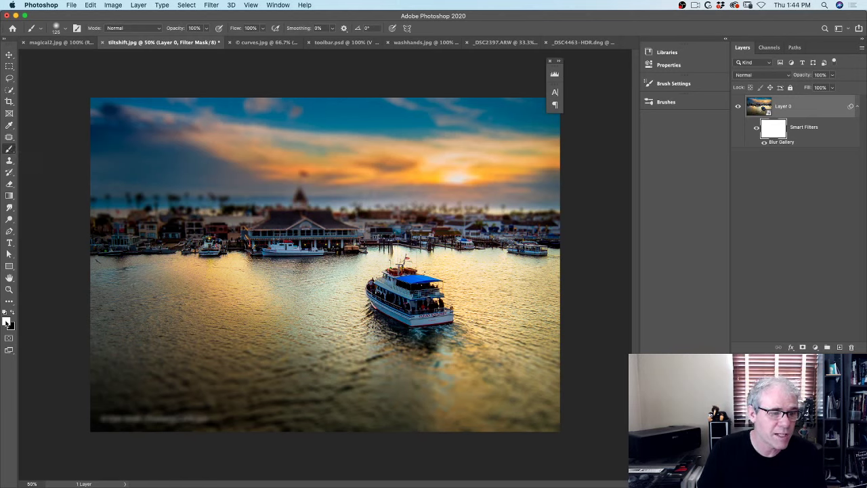
left_click(7, 323)
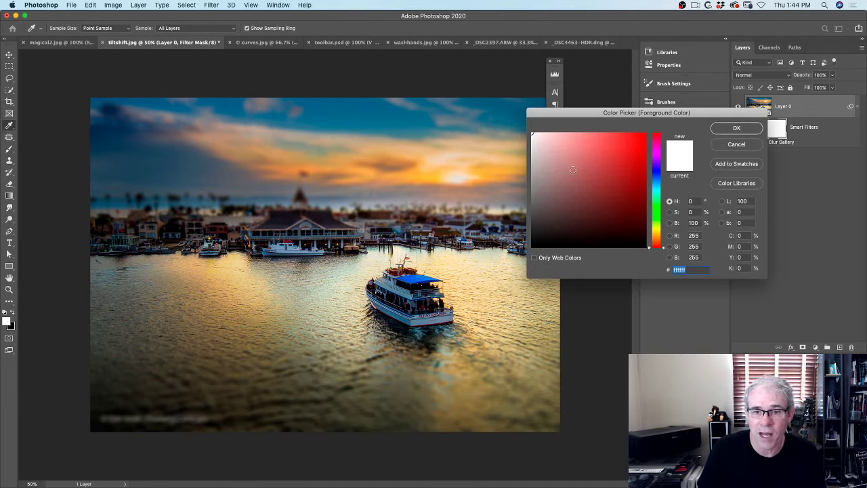
left_click(533, 246)
left_click(738, 128)
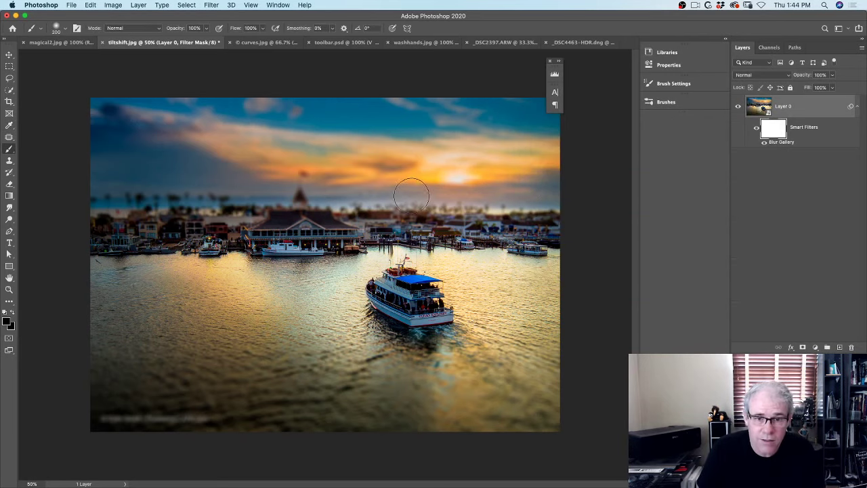
Step: Enlarge the brush to 300 and paint the filter mask over the water, waterfront buildings and flag, then target the layer instead of the mask
key("bracketright")
key("bracketright")
key("bracketright")
key("bracketright")
key("bracketright")
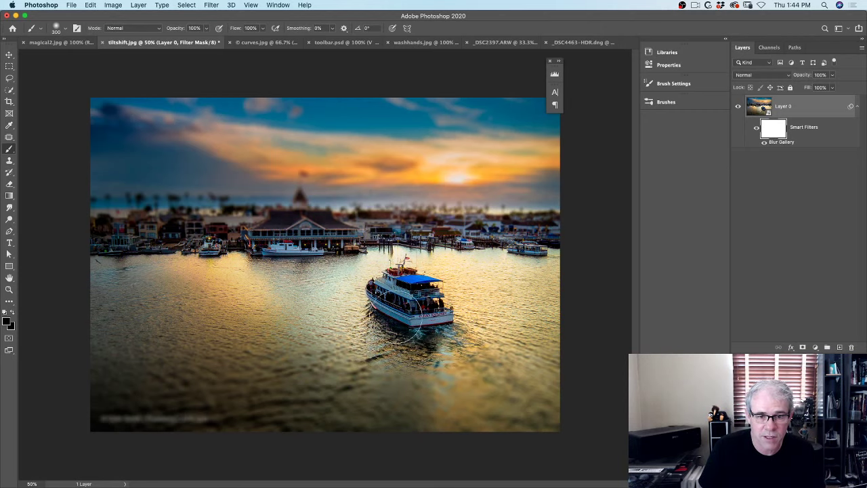
mouse_move(510, 366)
left_mouse_down()
mouse_move(475, 389)
mouse_move(365, 414)
mouse_move(339, 343)
mouse_move(202, 374)
mouse_move(265, 376)
mouse_move(147, 366)
mouse_move(118, 383)
mouse_move(61, 385)
mouse_move(93, 341)
mouse_move(59, 295)
mouse_move(137, 349)
mouse_move(117, 404)
left_mouse_up()
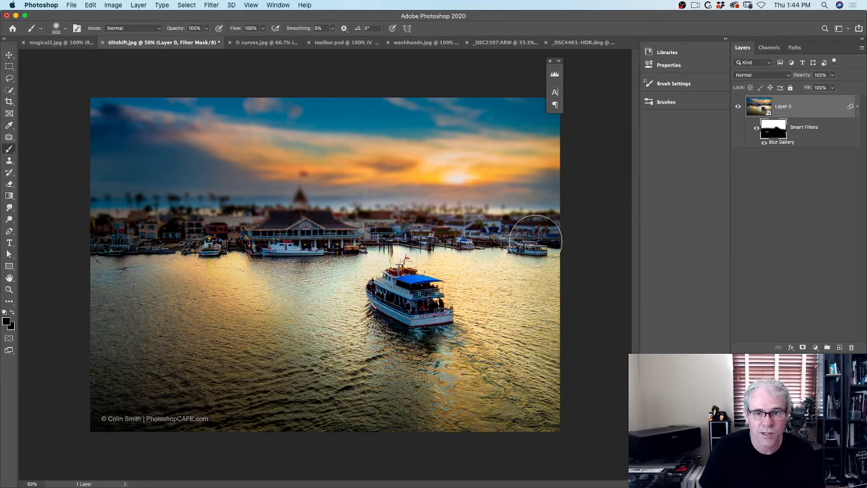
mouse_move(298, 223)
left_mouse_down()
mouse_move(75, 234)
mouse_move(577, 223)
left_mouse_up()
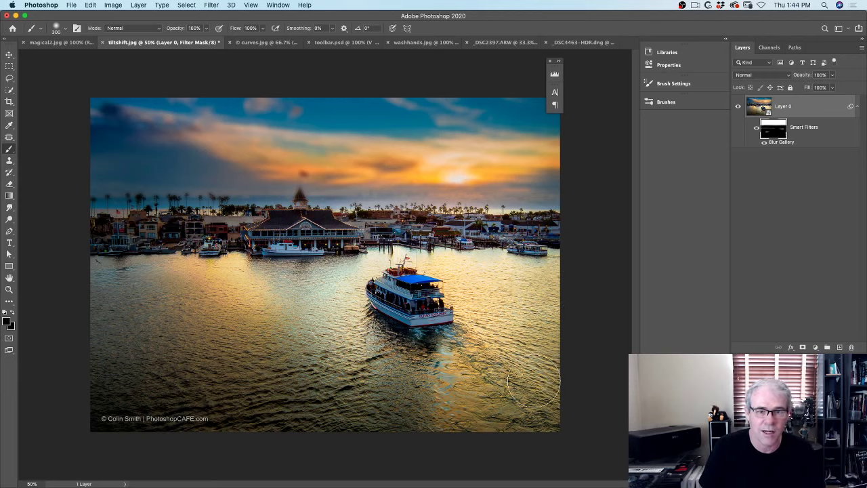
mouse_move(299, 229)
left_mouse_down()
mouse_move(161, 230)
mouse_move(97, 204)
mouse_move(557, 210)
left_mouse_up()
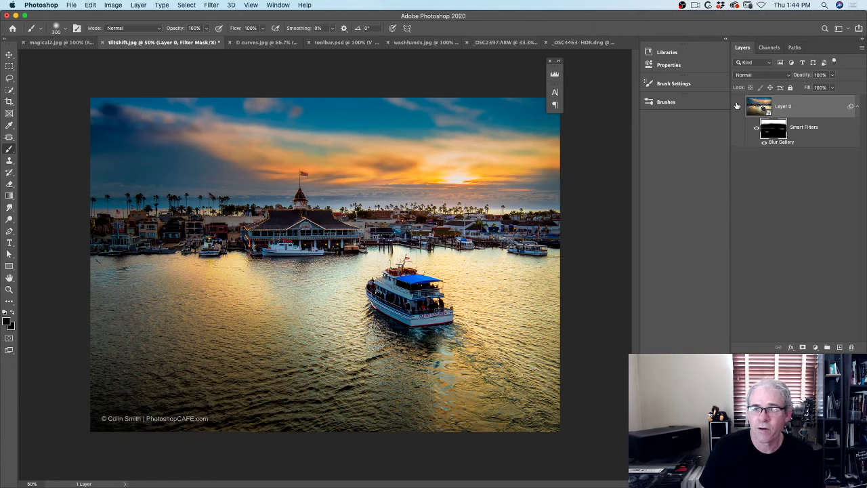
key("super+2")
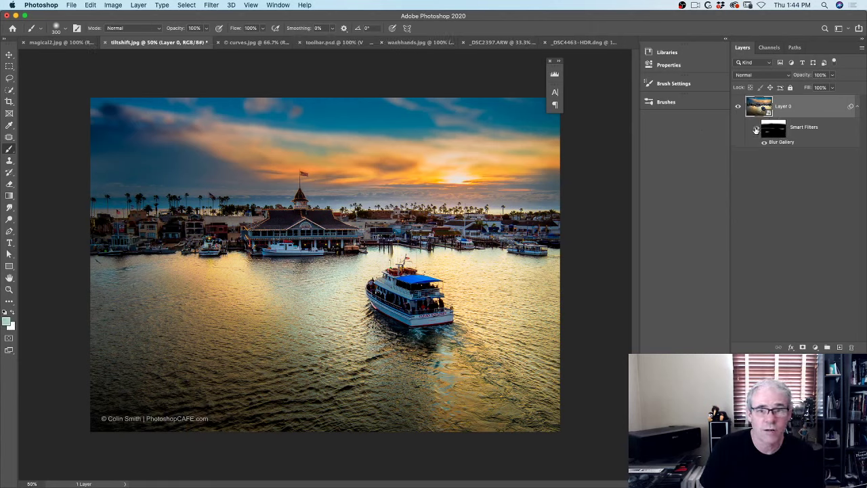
Step: Compare the image without and with the smart filters, and target the filter mask with white as the foreground colour
left_click(756, 130)
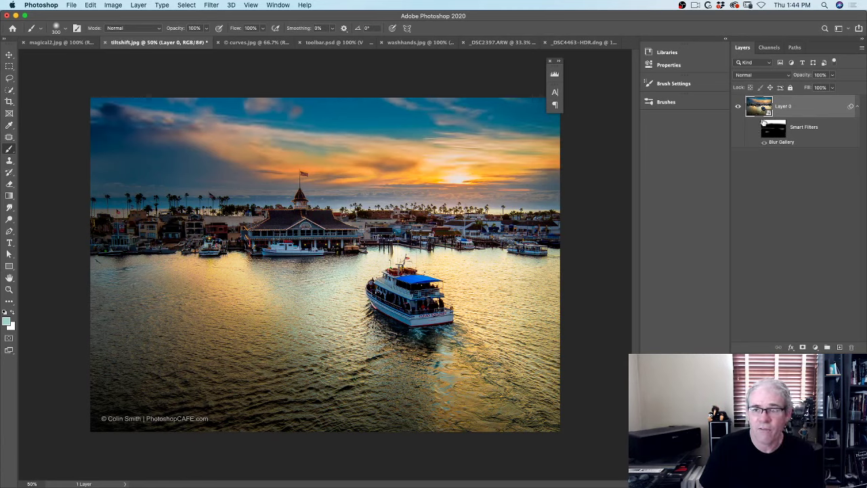
left_click(757, 130)
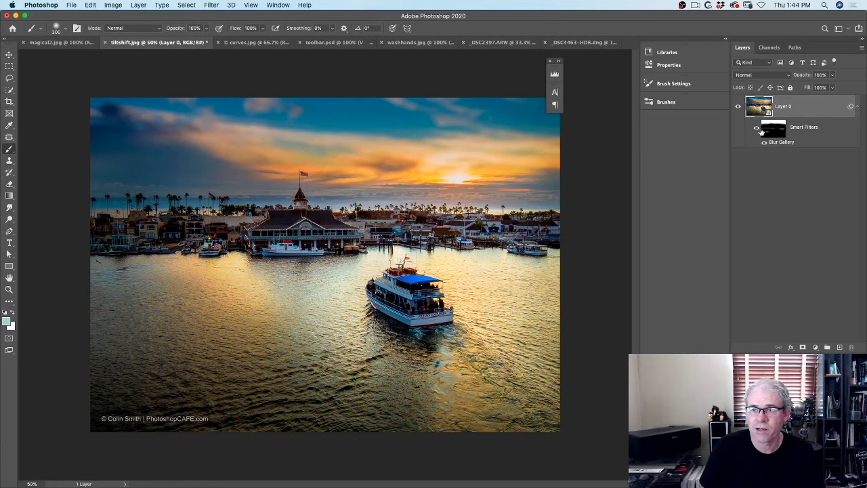
left_click(11, 313)
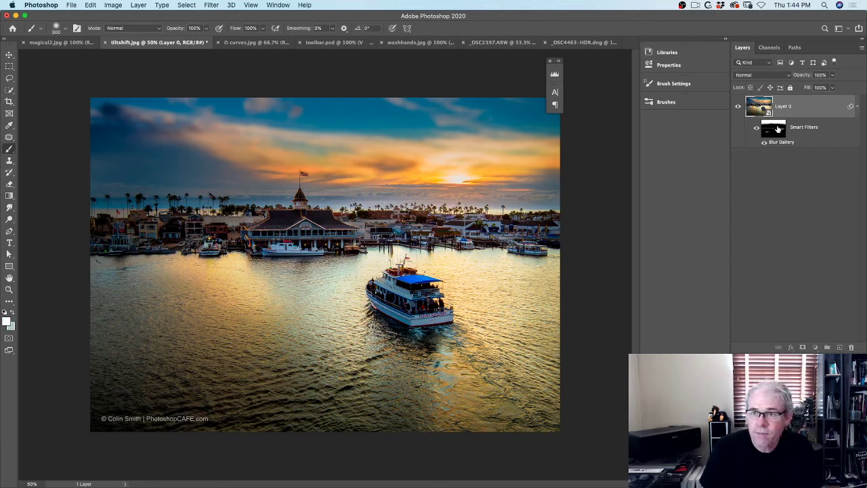
left_click(776, 129)
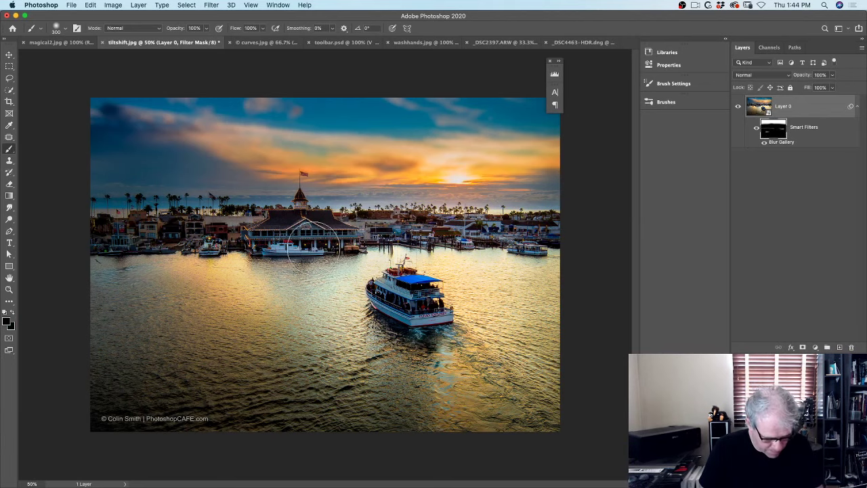
key("x")
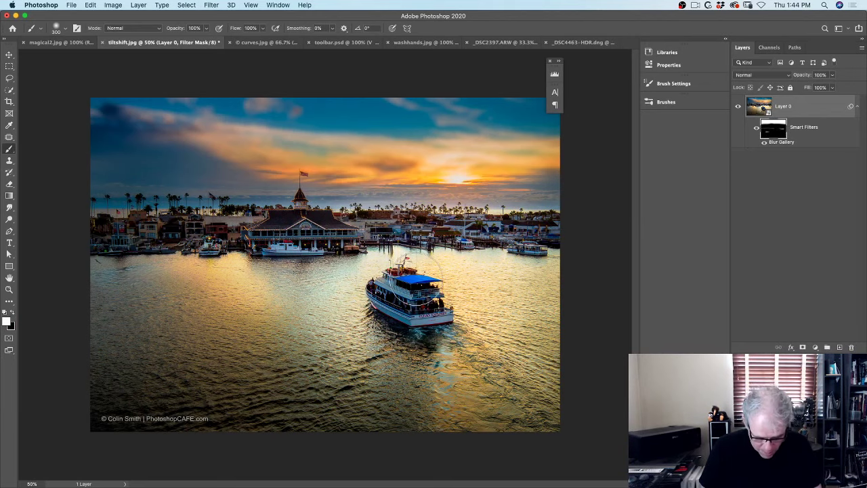
Step: Enlarge the brush to 800 and paint the filter mask white over the sky, waterfront skyline and water to restore the blur
key("bracketright")
key("bracketright")
key("bracketright")
key("bracketright")
key("bracketright")
left_click_drag(182, 175, 358, 184)
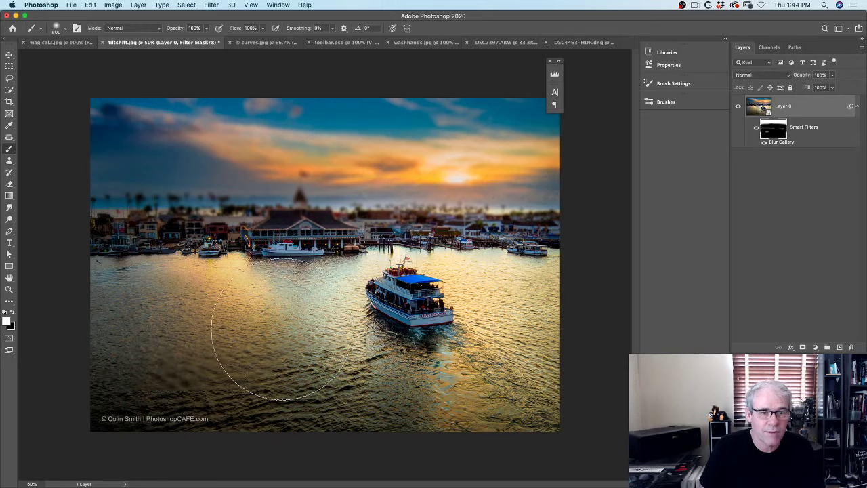
mouse_move(203, 380)
left_mouse_down()
mouse_move(347, 414)
mouse_move(536, 376)
mouse_move(139, 382)
left_mouse_up()
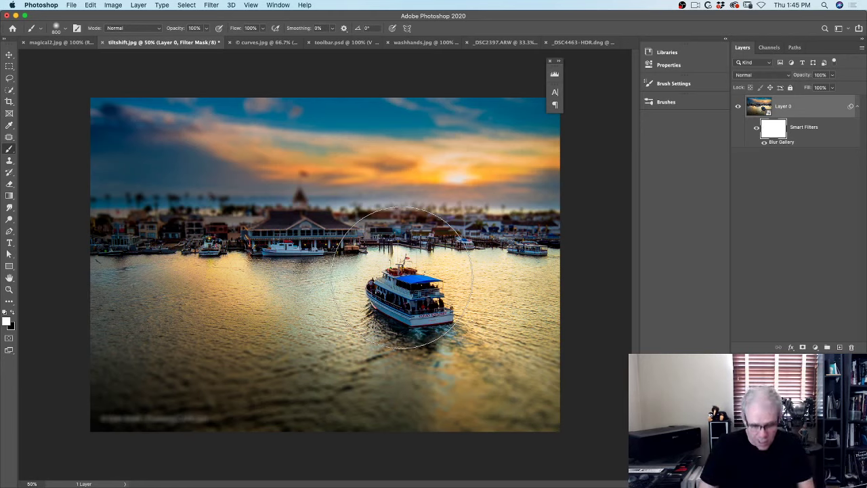
Step: Reduce the brush size to 150 over the foreground boat
key("bracketleft")
key("bracketleft")
key("bracketleft")
key("bracketleft")
key("bracketleft")
key("bracketleft")
key("bracketleft")
key("bracketleft")
key("bracketleft")
key("bracketleft")
key("bracketleft")
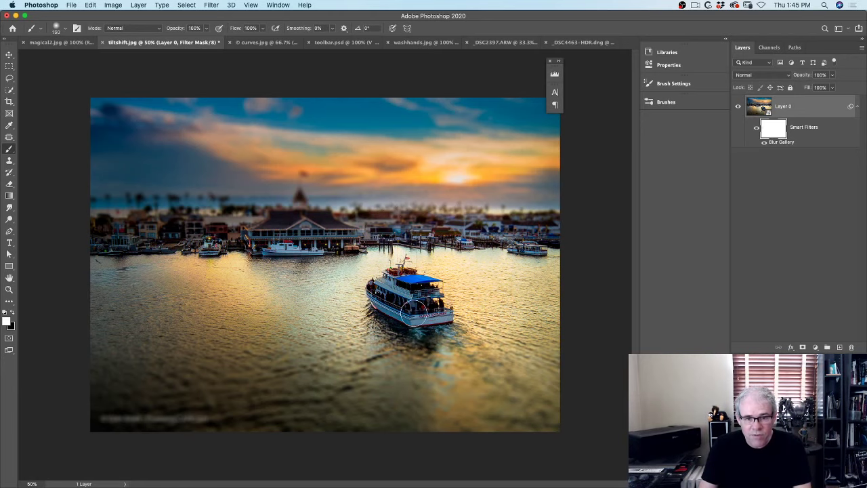
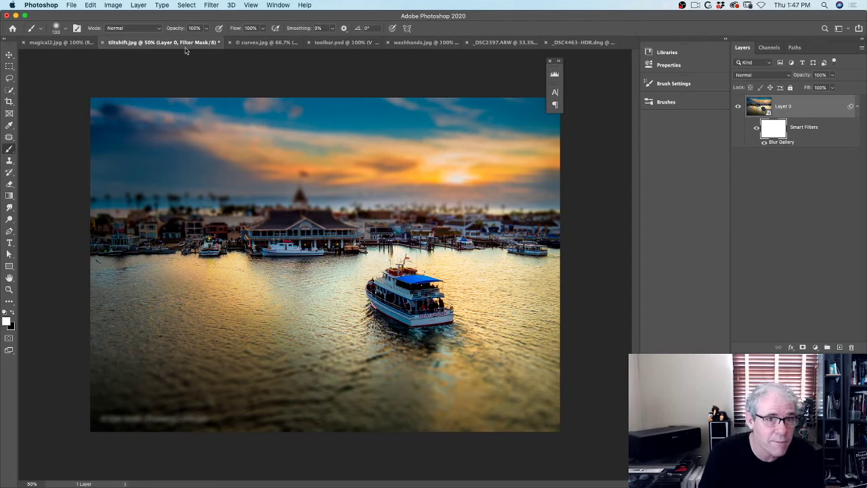
Step: Close tiltshift.jpg without saving the changes and bring up toolbar.psd
left_click(103, 42)
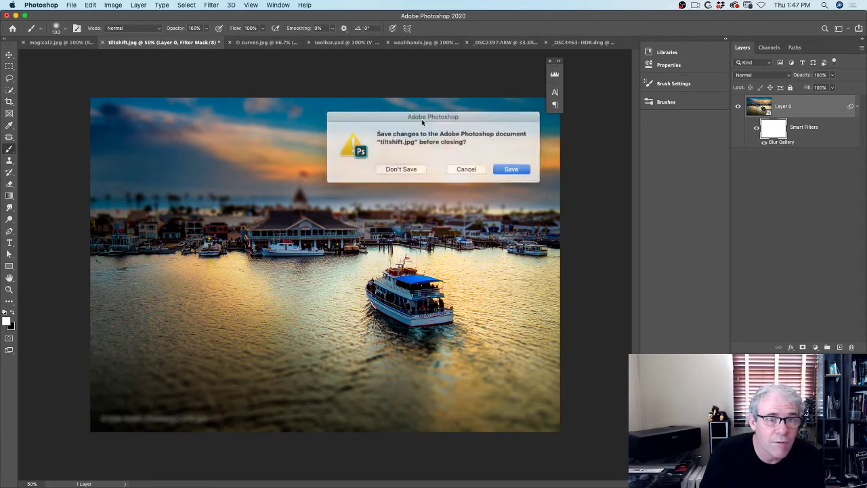
left_click(416, 169)
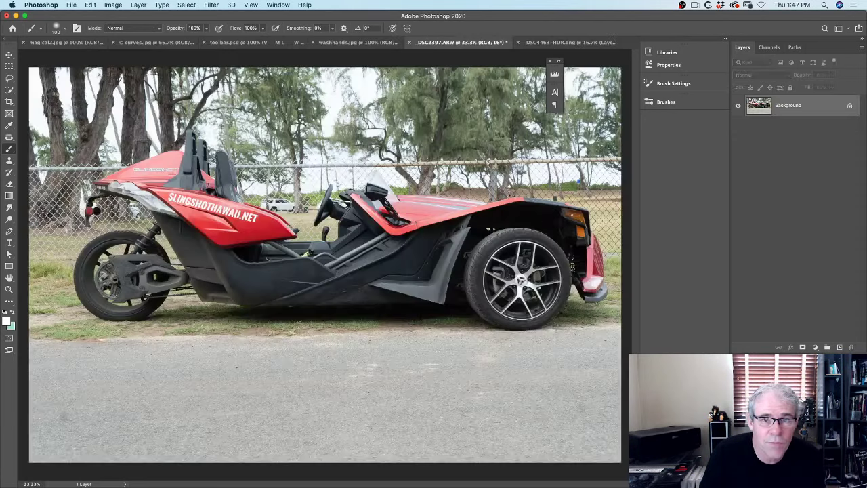
left_click(358, 42)
left_click(262, 43)
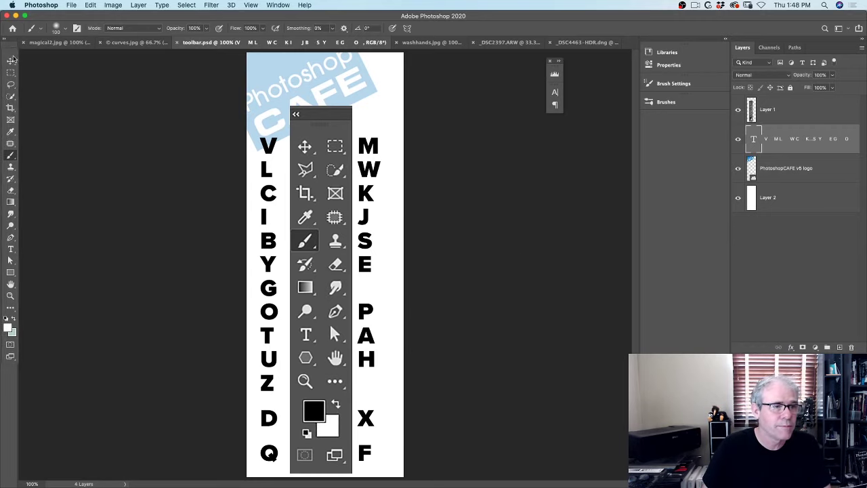
Step: Undock the toolbox, place it beside the toolbar illustration, and try its one-column layout before setting it to two columns
left_click_drag(9, 48, 155, 90)
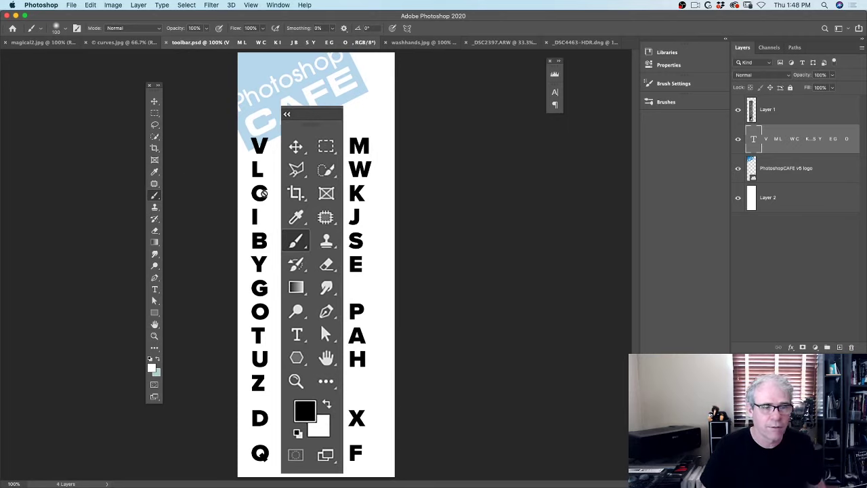
left_click(159, 87)
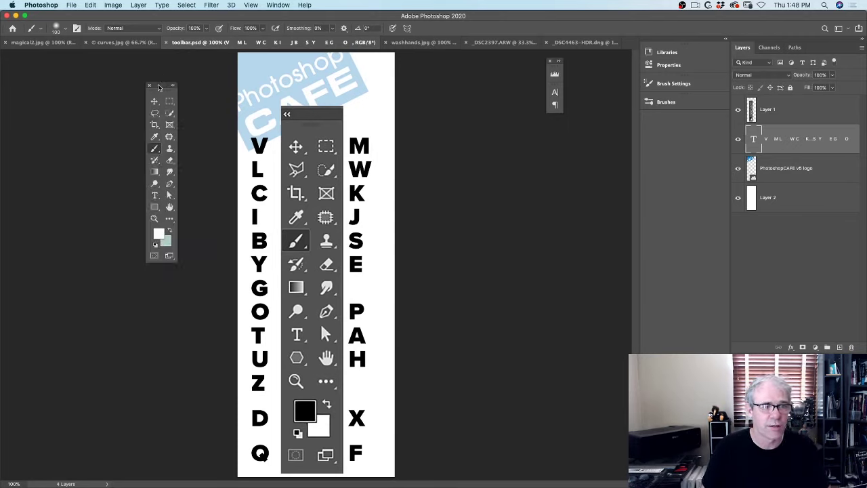
left_click_drag(158, 86, 158, 99)
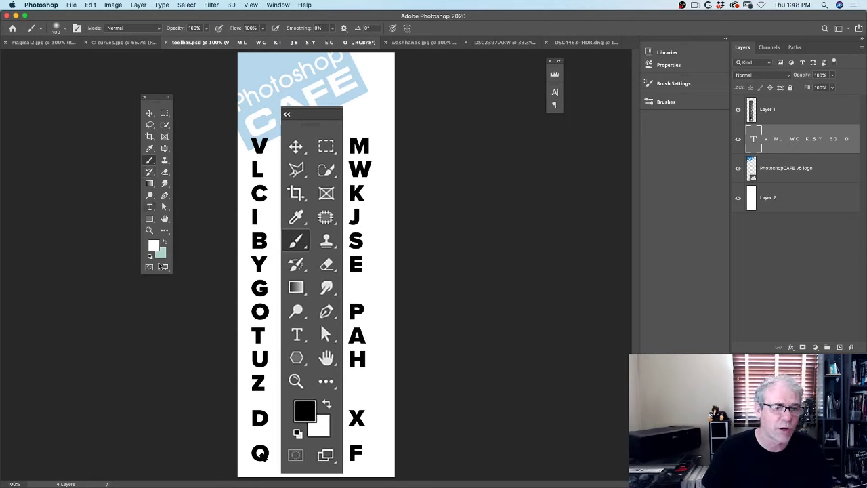
left_click(169, 97)
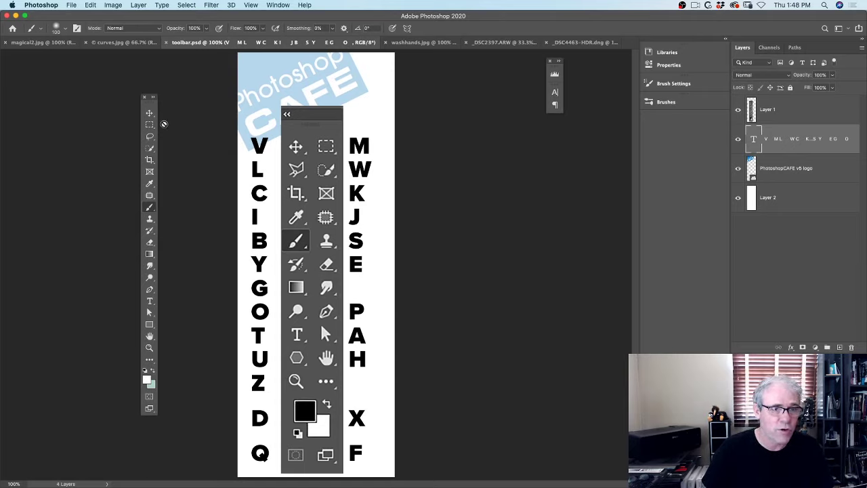
left_click(153, 97)
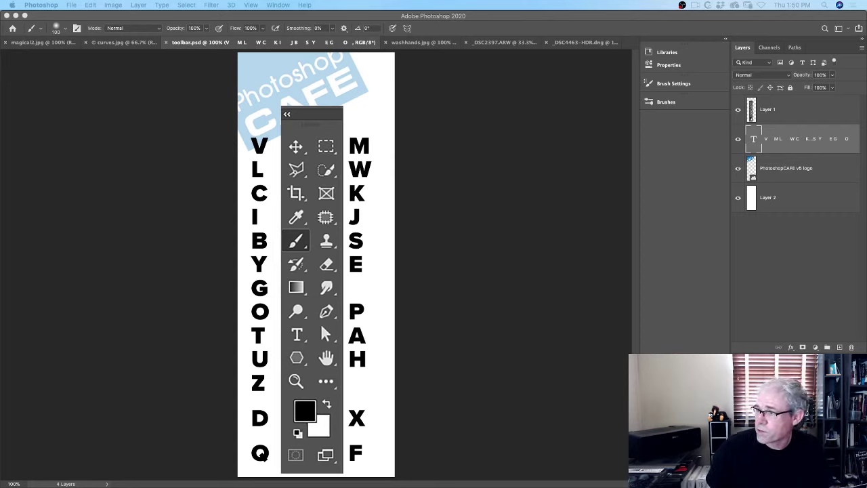
Step: Switch to Safari, search Facebook for photoshopcafe, and choose the "photoshopcafe | photoshop art, tutorials + challenges" suggestion
key("super+Tab")
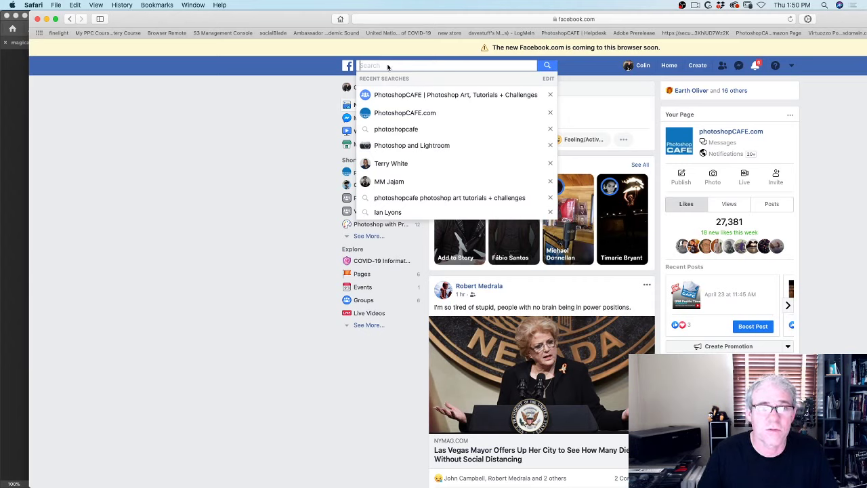
type("phot")
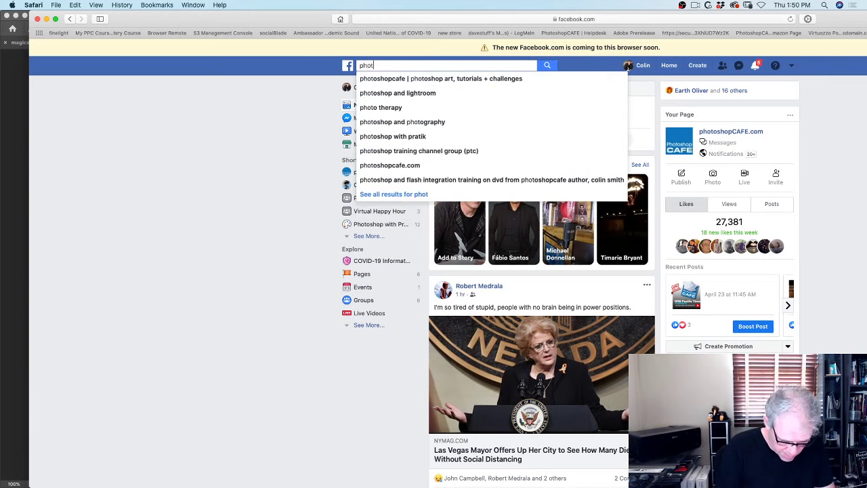
type("oshopcafe")
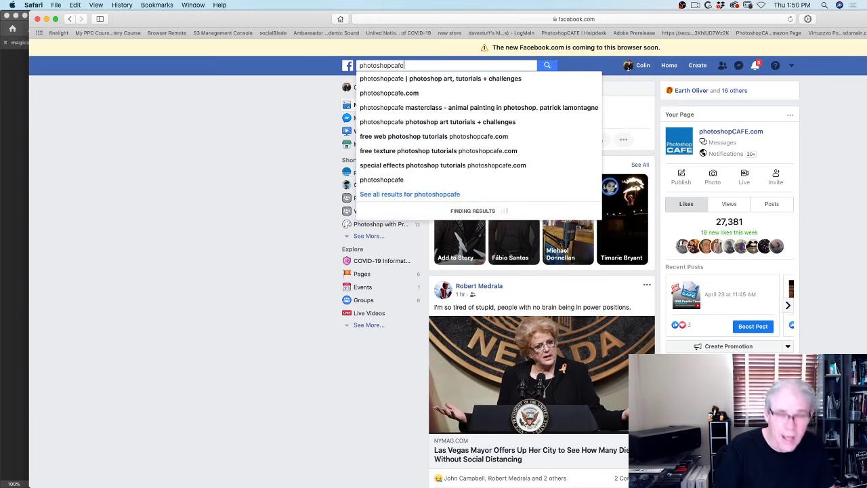
left_click(415, 80)
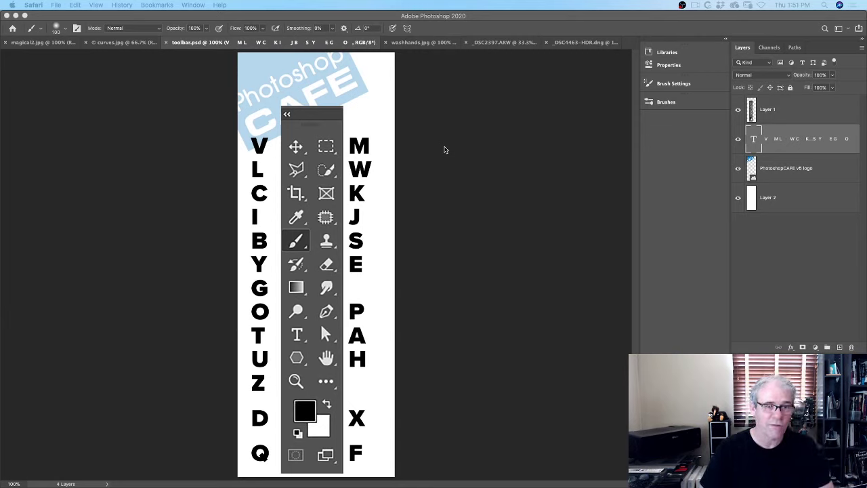
Step: Switch back to Photoshop, activate the Rectangular Marquee tool, and review the other marquee tools in its group
left_click(440, 114)
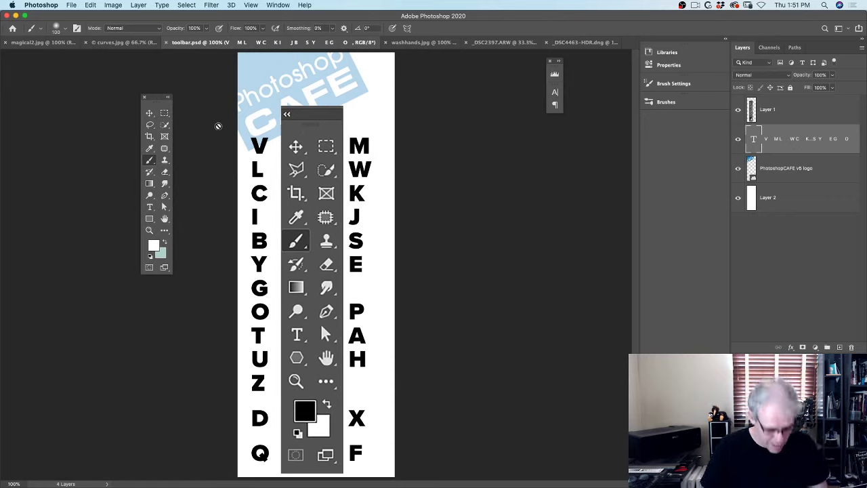
key("m")
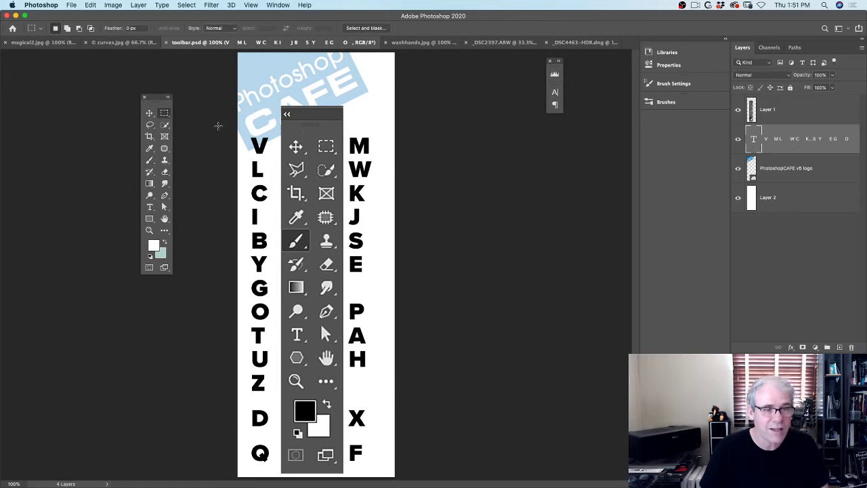
right_click(164, 114)
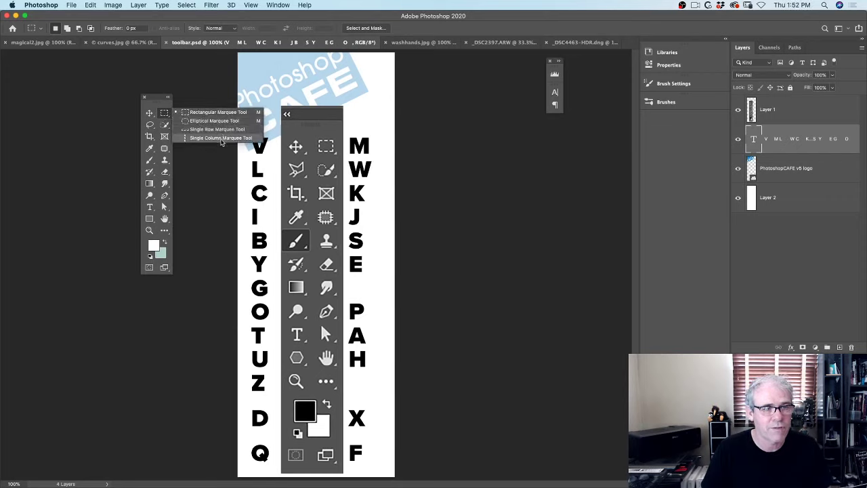
left_click(166, 115)
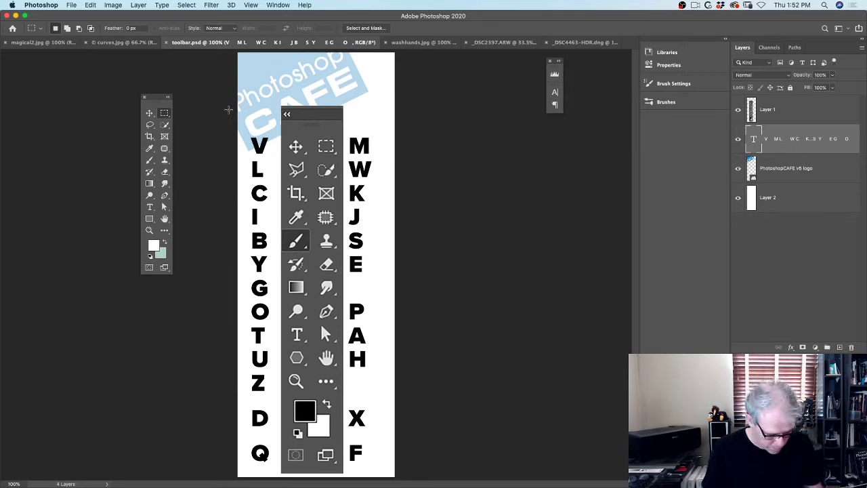
Step: Cycle between the Rectangular and Elliptical Marquee tools, ending on Rectangular, and check which marquee tools share the M shortcut
key("shift+m")
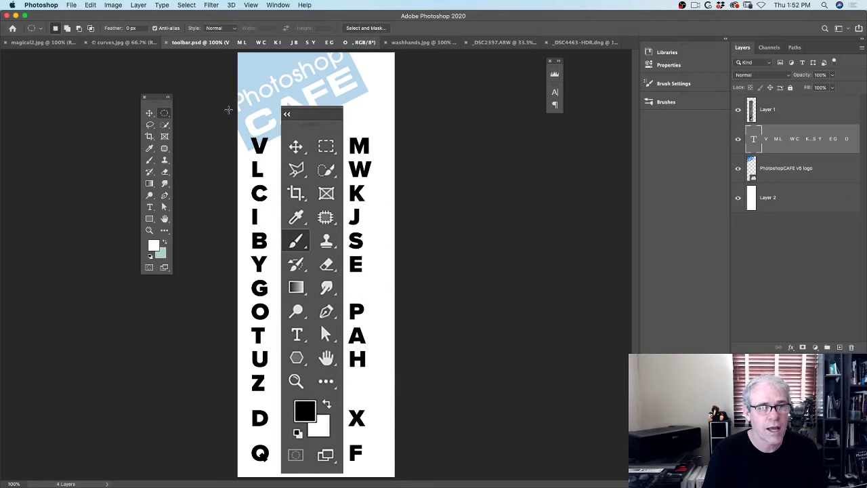
key("shift+m")
key("shift+m")
key("shift+m")
key("shift+m")
key("shift+m")
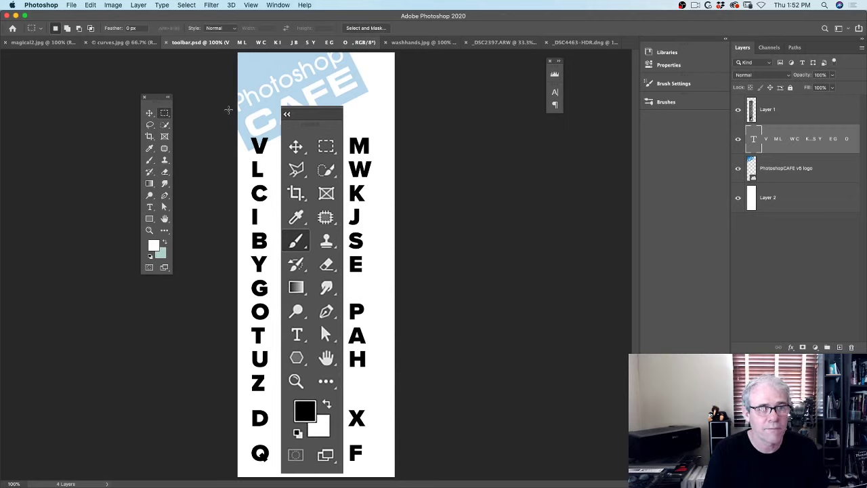
key("shift+m")
key("shift+m")
key("shift+m")
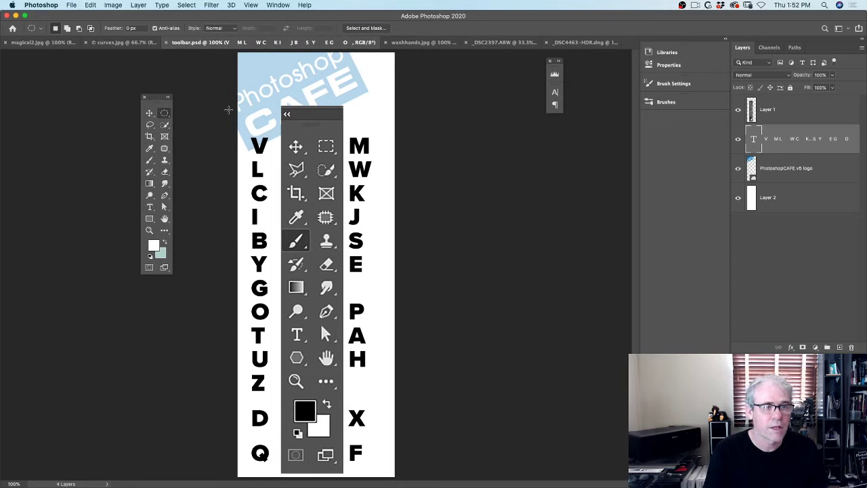
key("shift+m")
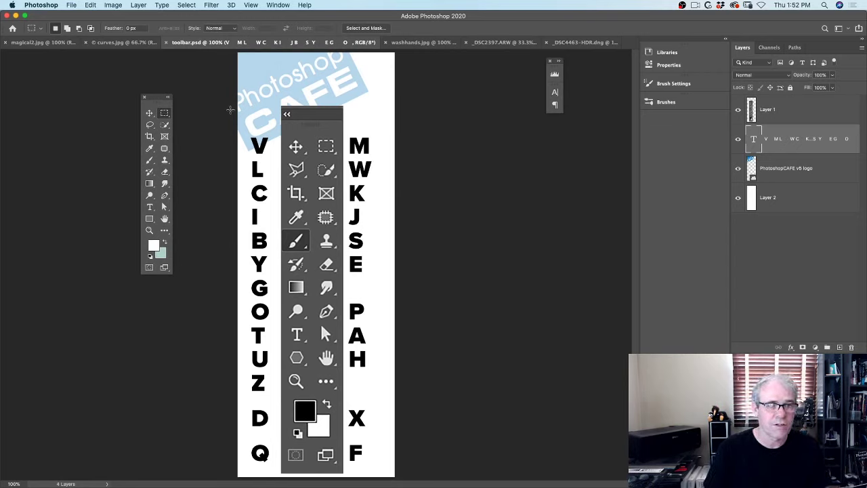
right_click(165, 114)
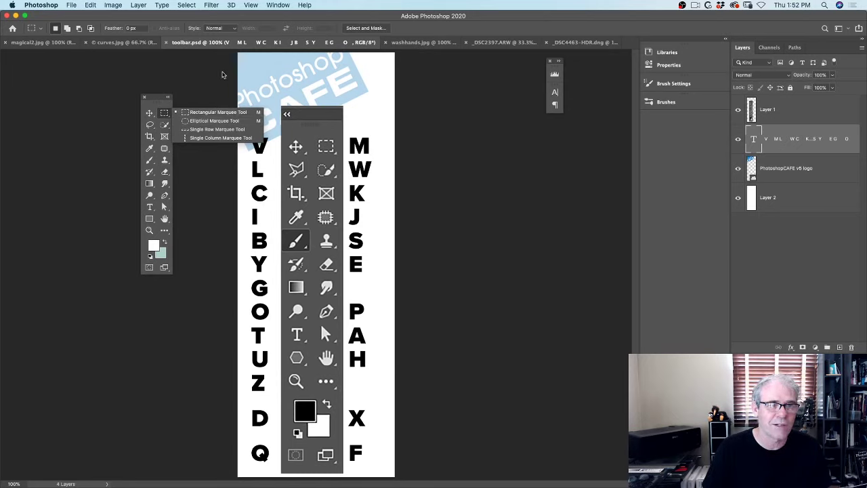
left_click(157, 100)
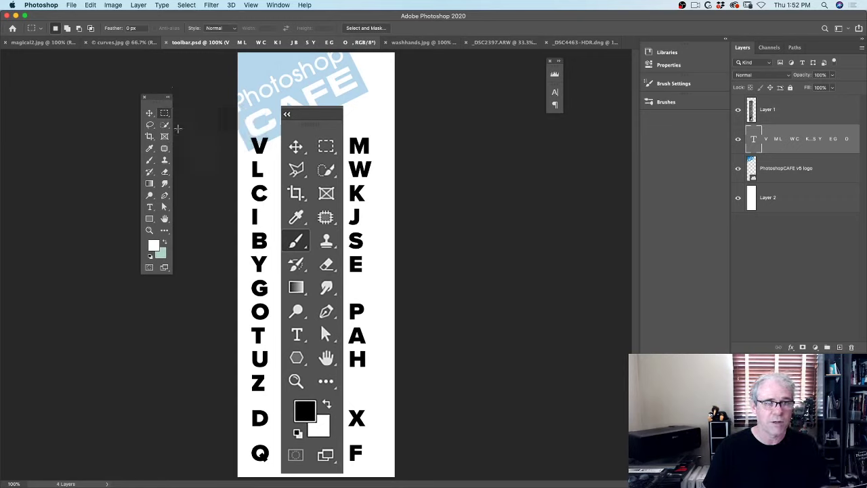
Step: Activate the Quick Selection tool, cycle through its group to the Magic Wand tool, and list the tools in that group
key("w")
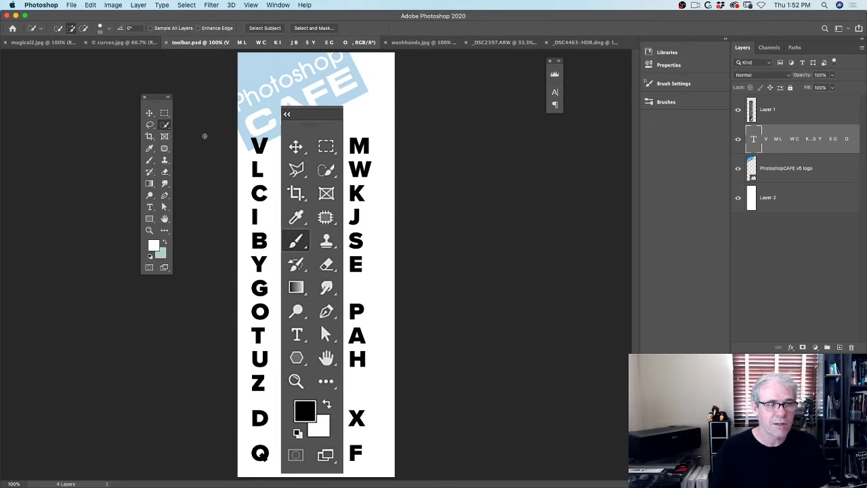
key("shift+w")
key("shift+w")
key("shift+w")
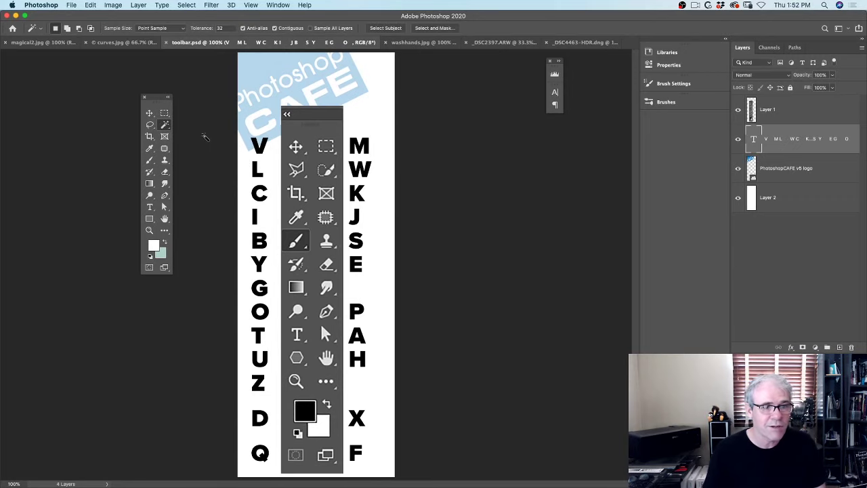
key("shift+w")
key("shift+w")
key("shift+w")
key("shift+w")
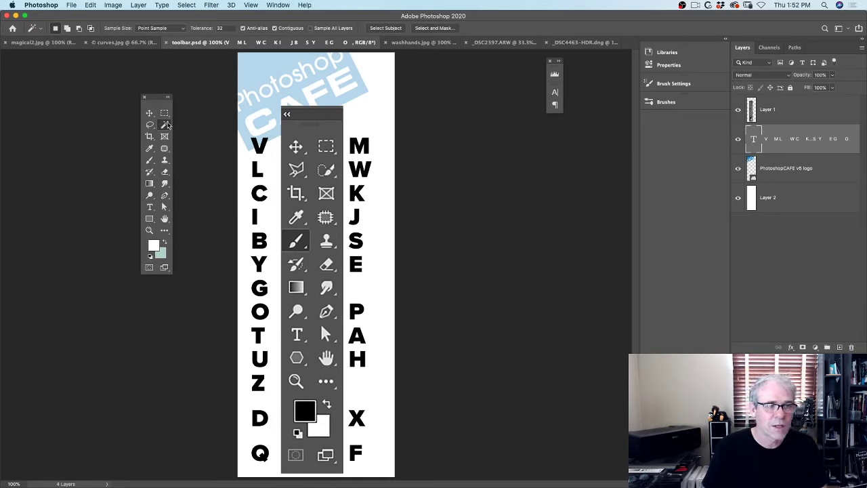
right_click(167, 125)
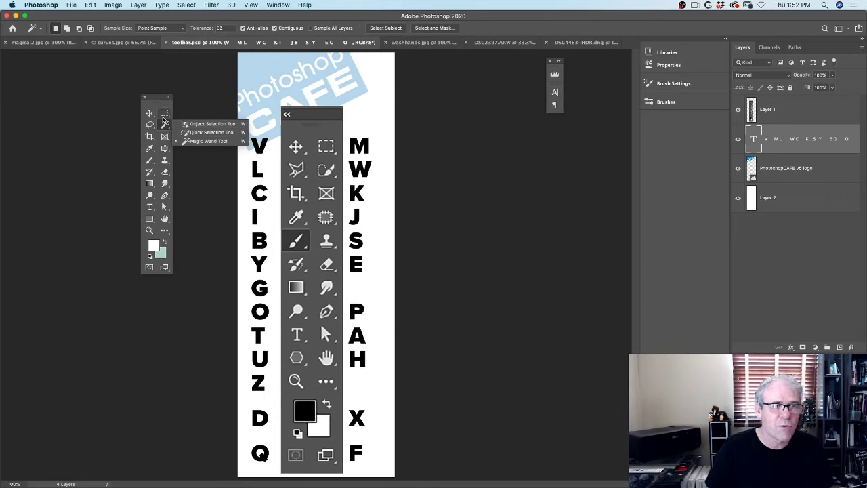
Step: Activate the Rectangular Marquee tool and check which marquee tools in its group have a shortcut letter
left_click(164, 113)
right_click(164, 114)
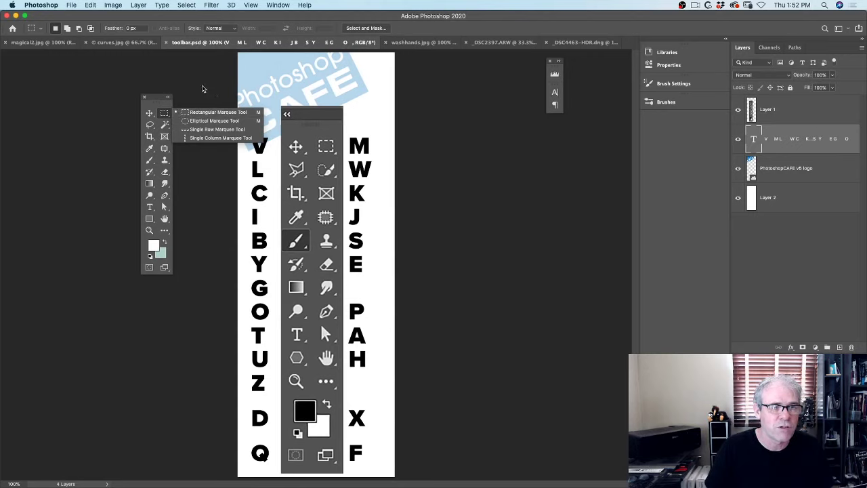
left_click(159, 100)
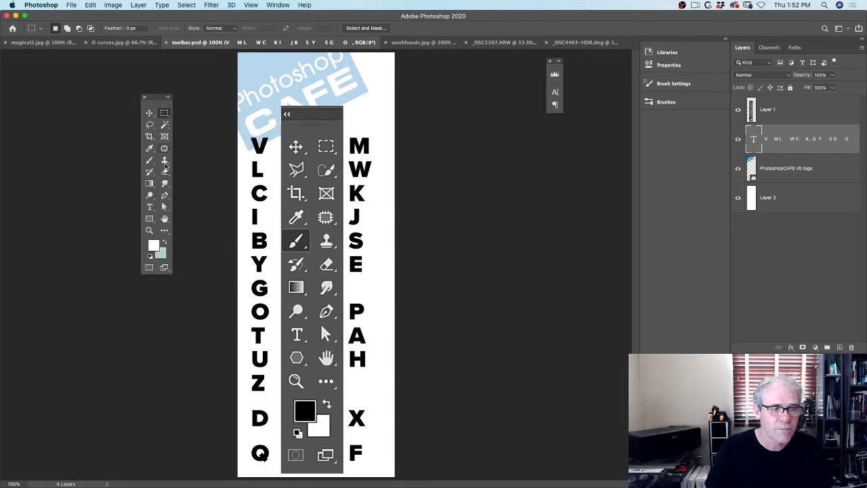
Step: Activate the Pen tool and the Gradient tool in turn, and review the tools and shortcut letters in each group
left_click(165, 196)
right_click(165, 196)
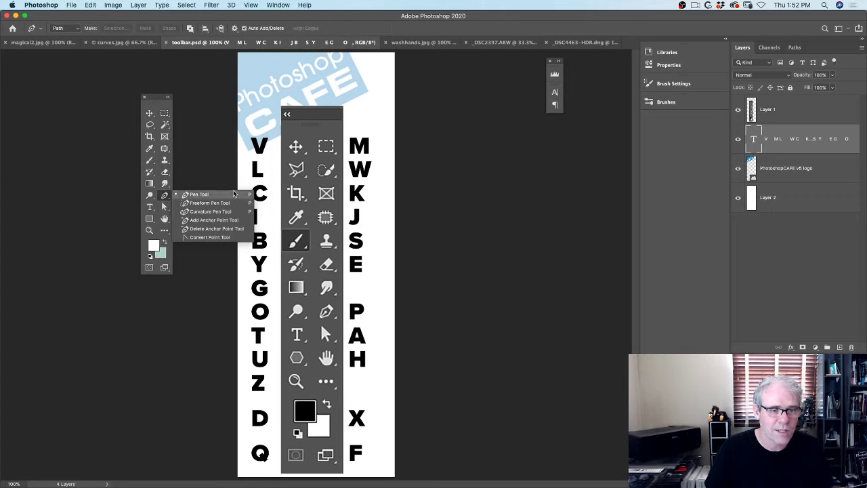
left_click(103, 198)
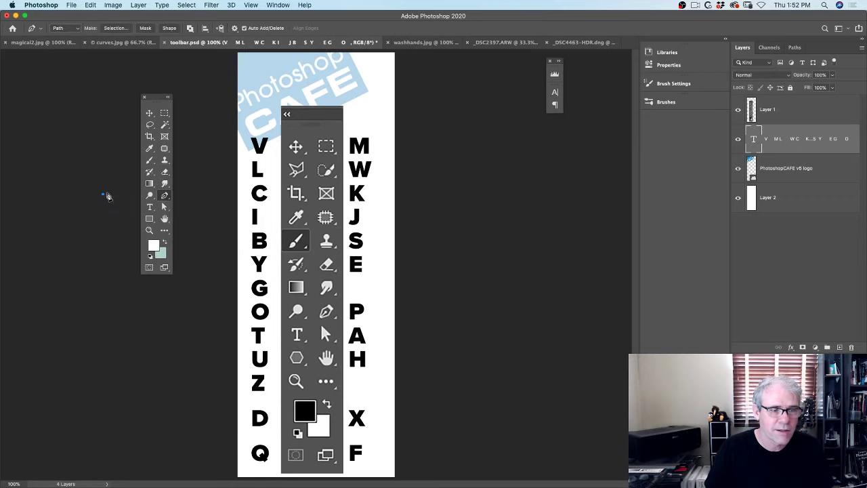
left_click(150, 183)
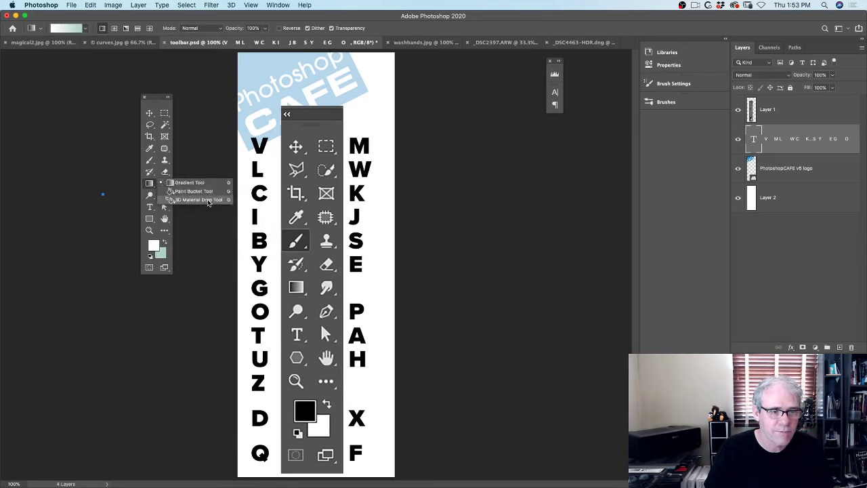
left_click(160, 100)
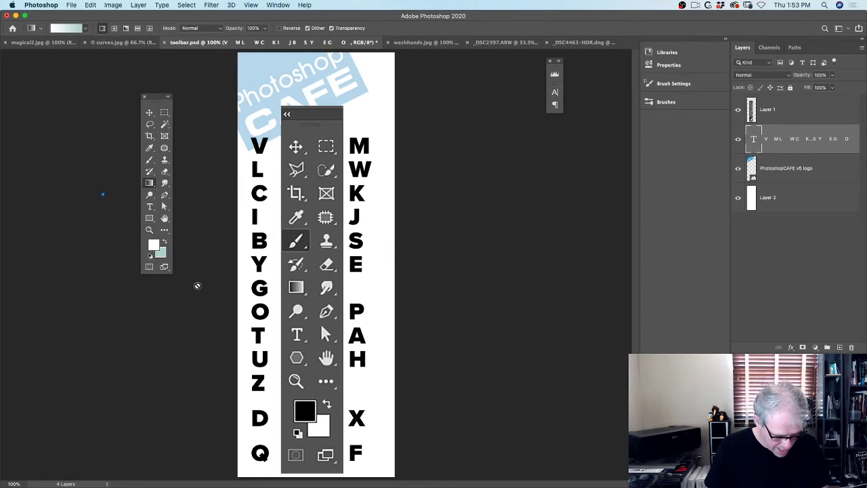
Step: Swap the foreground and background colors several times, then reset them to the default black and white
key("x")
key("x")
key("x")
key("x")
key("x")
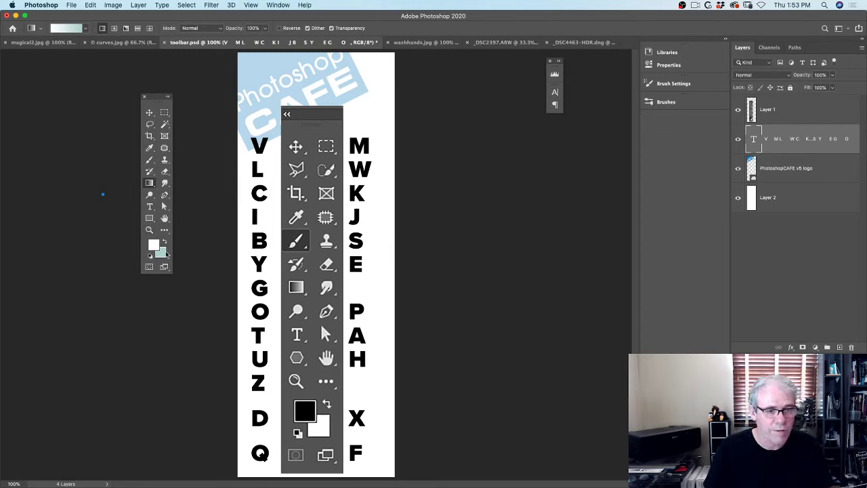
key("x")
key("x")
key("x")
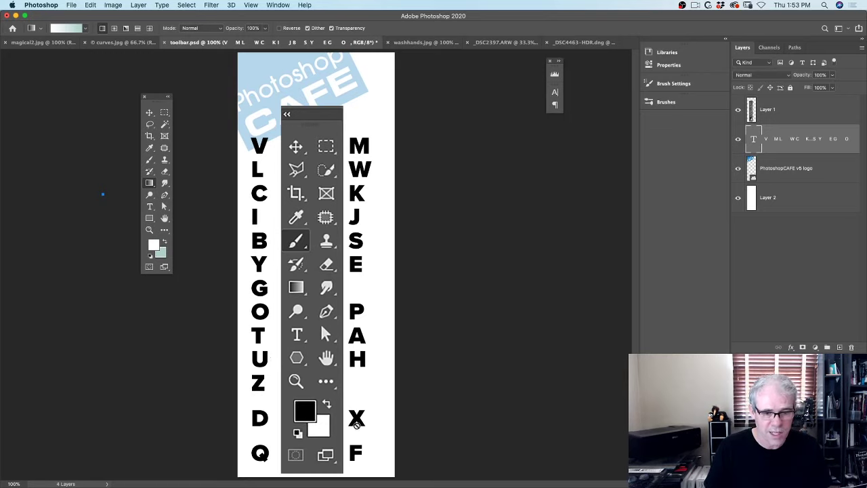
key("d")
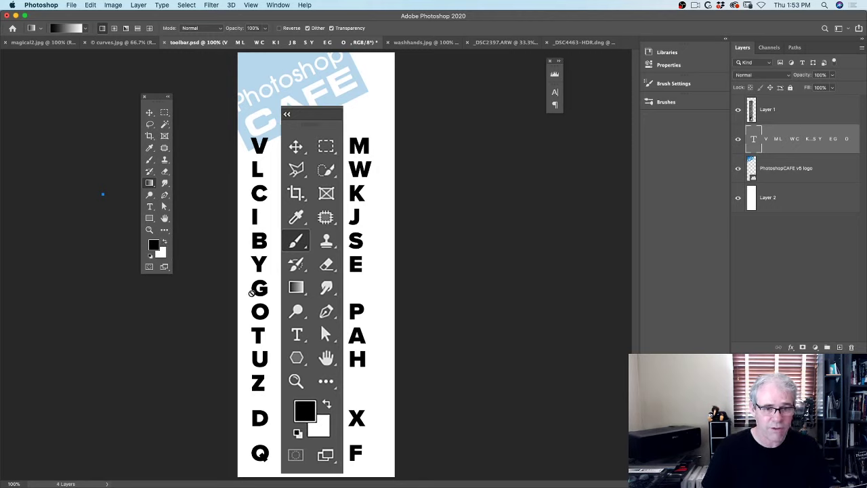
Step: Activate the Smudge tool and review the Blur, Sharpen and Smudge tools in its group, dismissing the dialog
left_click(166, 185)
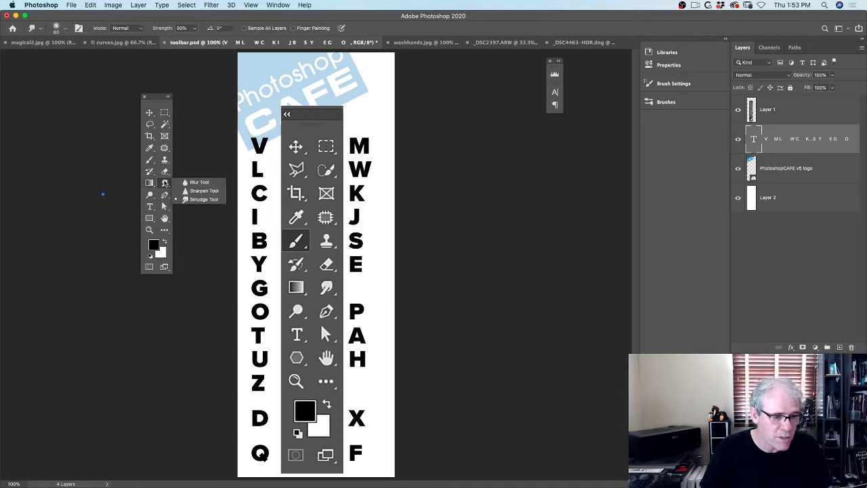
left_click(181, 165)
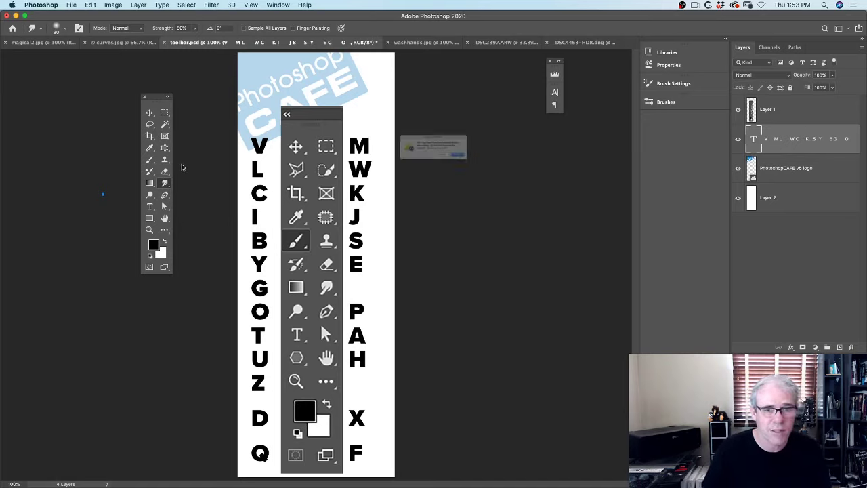
left_click(448, 169)
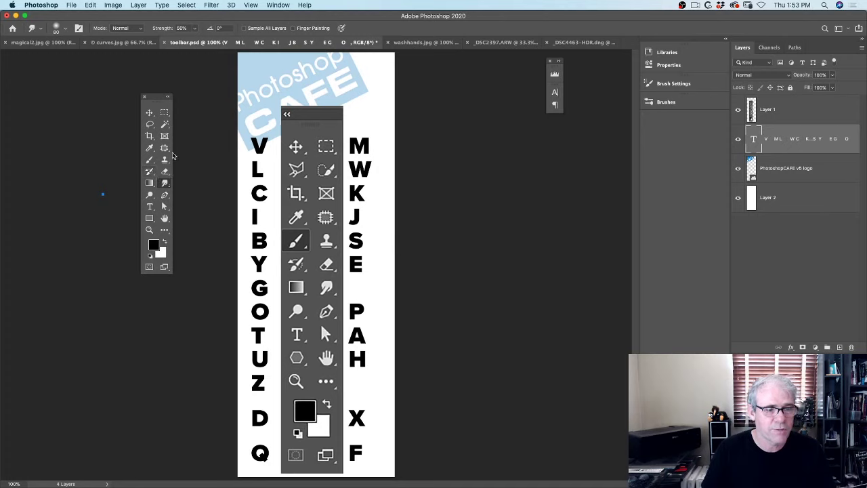
Step: Toggle Quick Mask mode on and off, then cycle through the screen modes, ending in full screen with menu bar
left_click(149, 267)
left_click(149, 267)
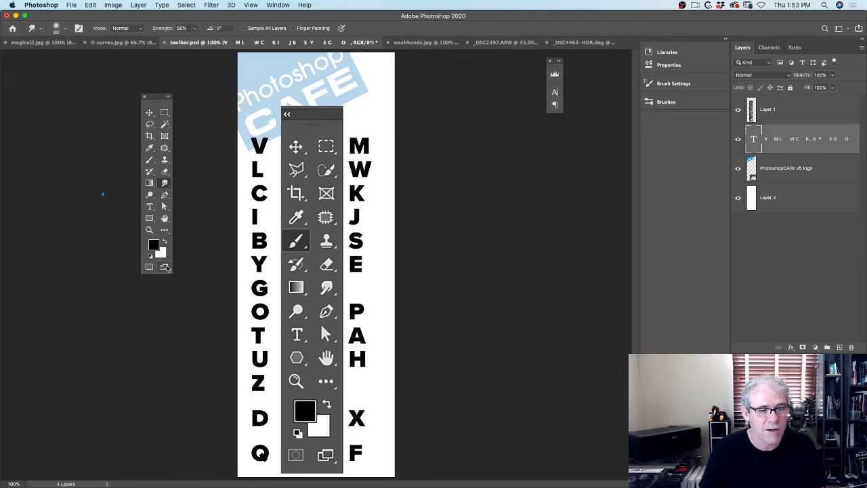
left_click(166, 267)
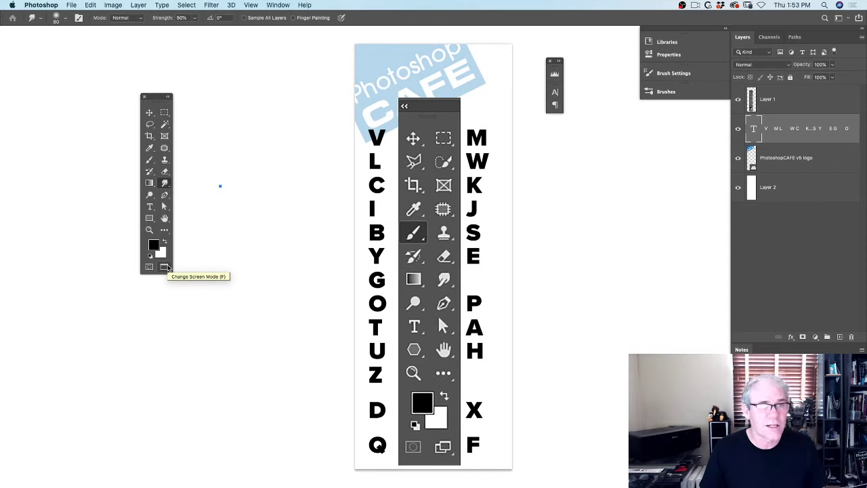
left_click(166, 268)
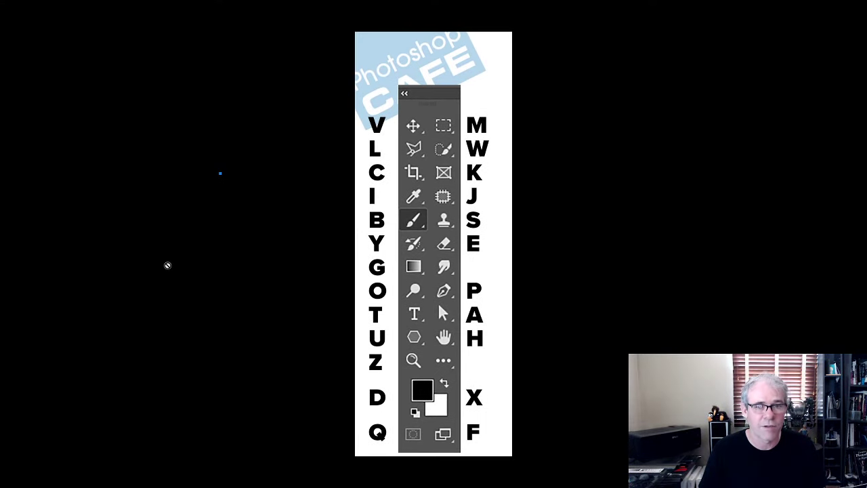
key("f")
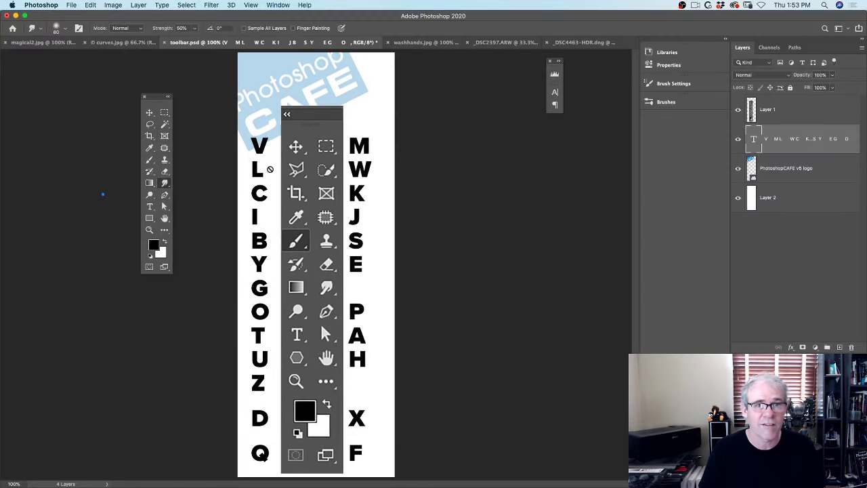
key("f")
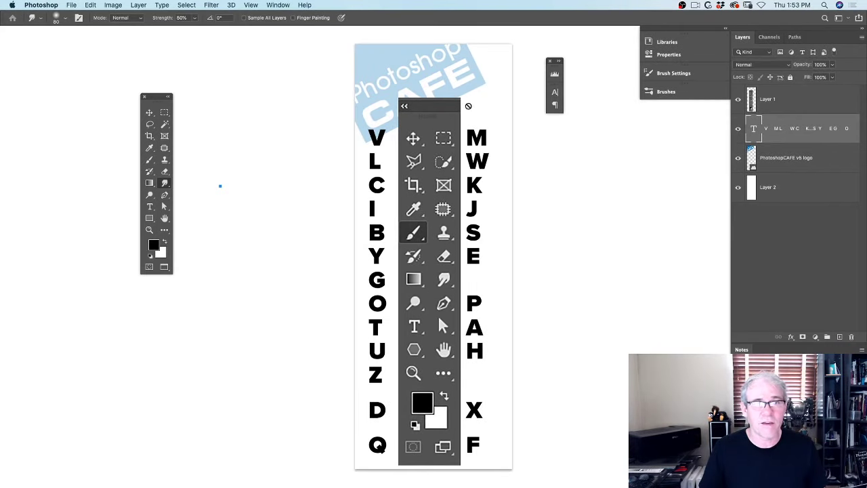
Step: Set the color surrounding the canvas to Default, then to a custom magenta (ff00ff)
right_click(248, 61)
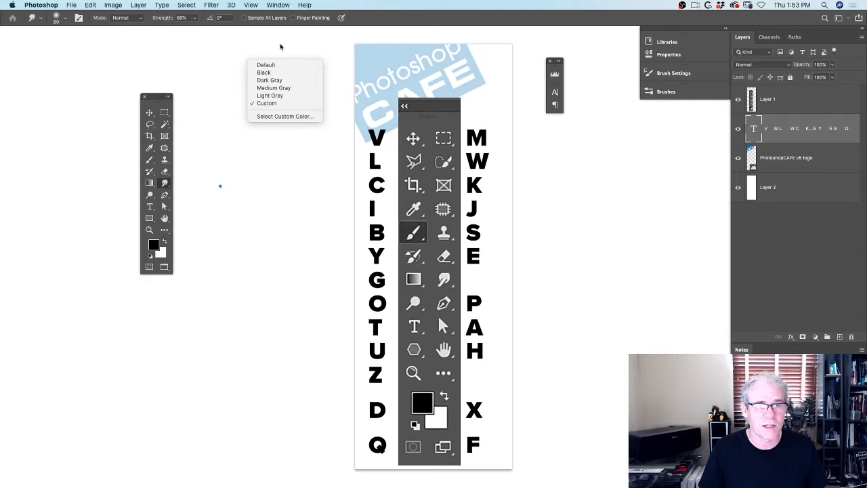
left_click(274, 65)
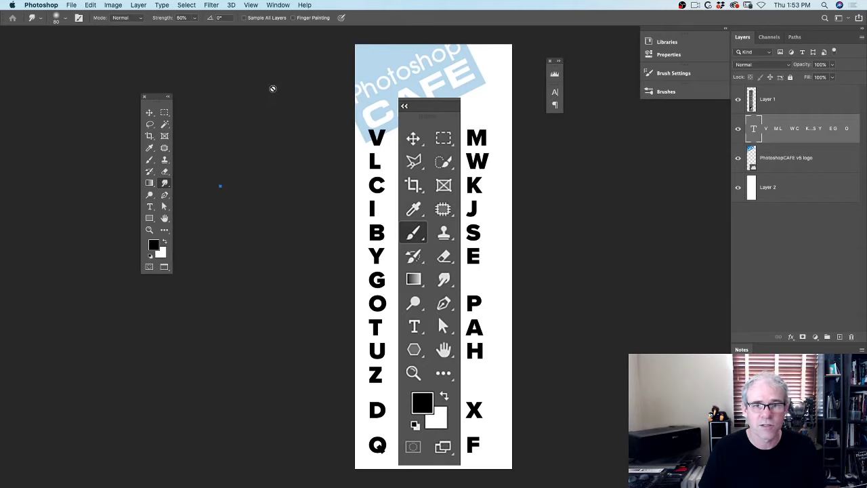
right_click(232, 82)
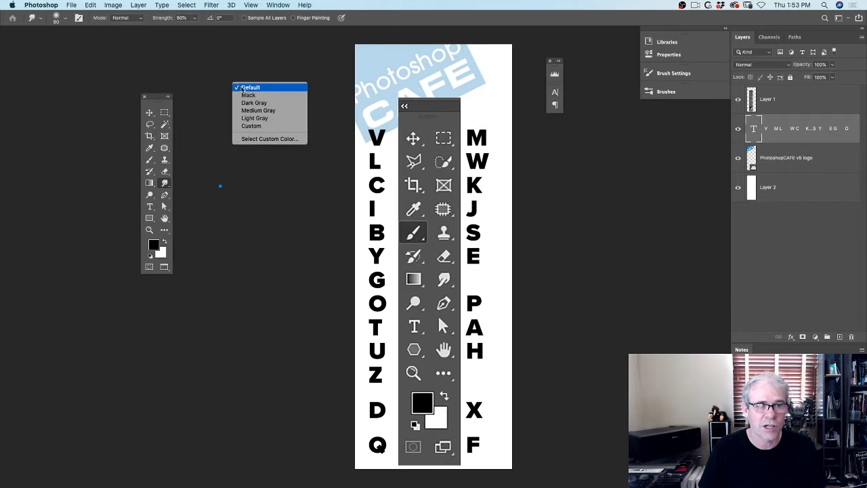
left_click(264, 139)
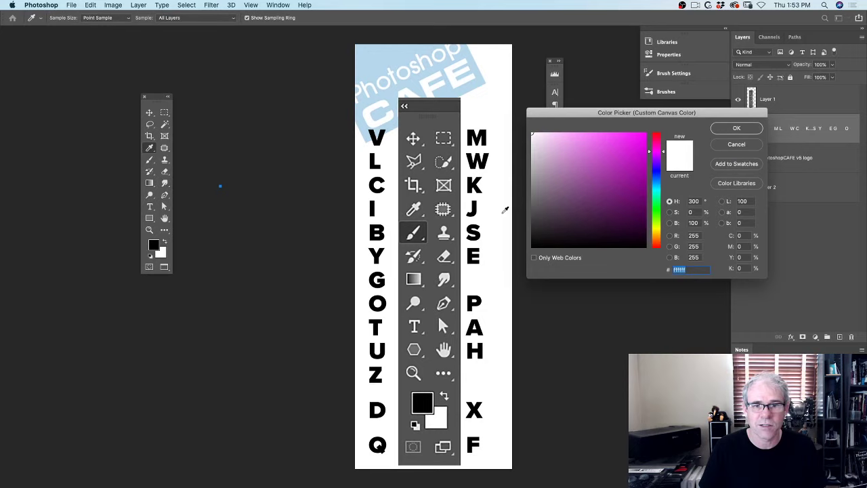
left_click(737, 130)
Step: Set the custom color surrounding the canvas to bright green (00ff2a)
right_click(245, 67)
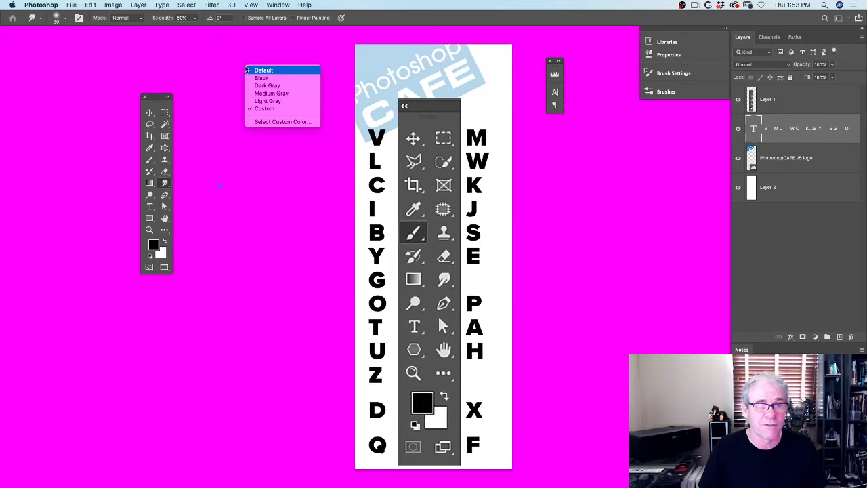
left_click(282, 121)
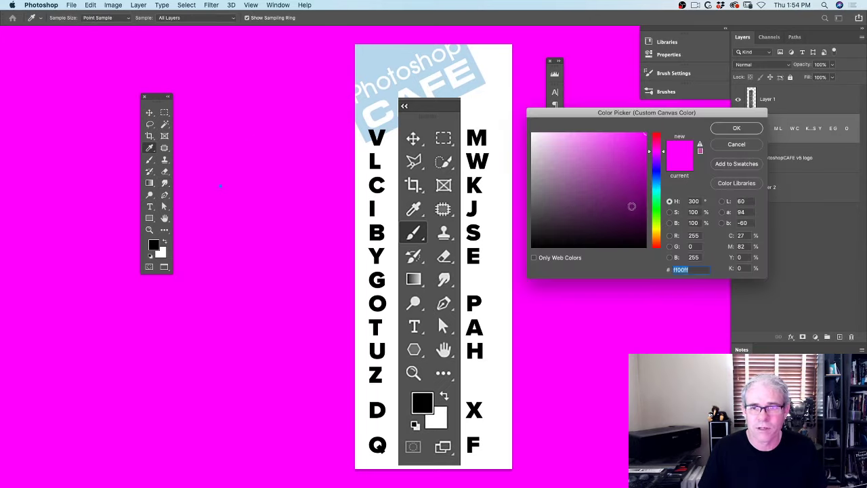
left_click_drag(654, 196, 655, 207)
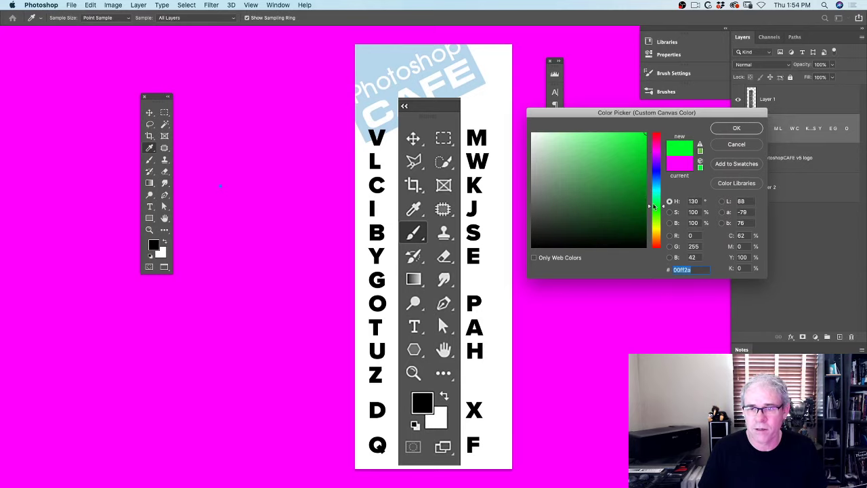
left_click(737, 128)
Step: Try a dark muted green as the custom color surrounding the canvas, then set the surround back to Default
right_click(245, 103)
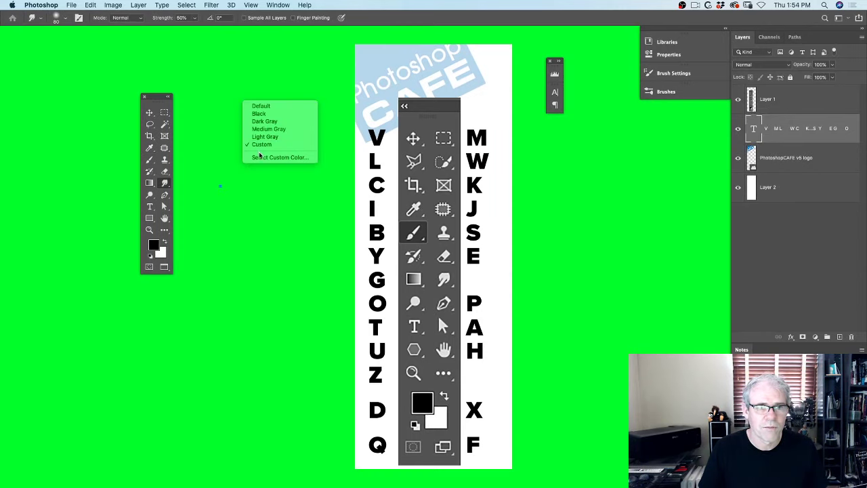
left_click(280, 157)
left_click_drag(618, 186, 577, 216)
left_click(750, 133)
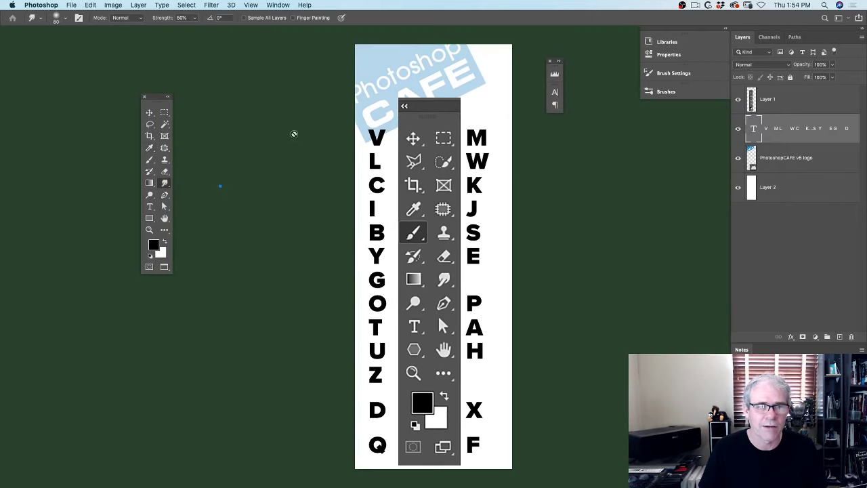
right_click(237, 67)
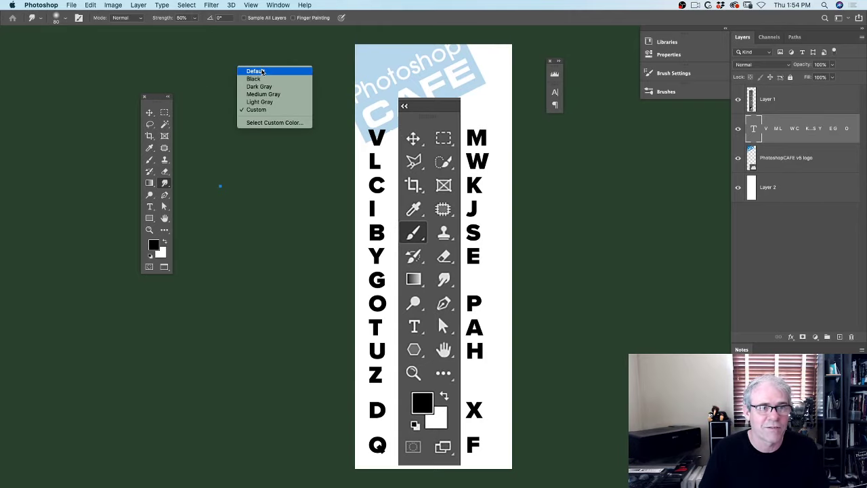
left_click(258, 71)
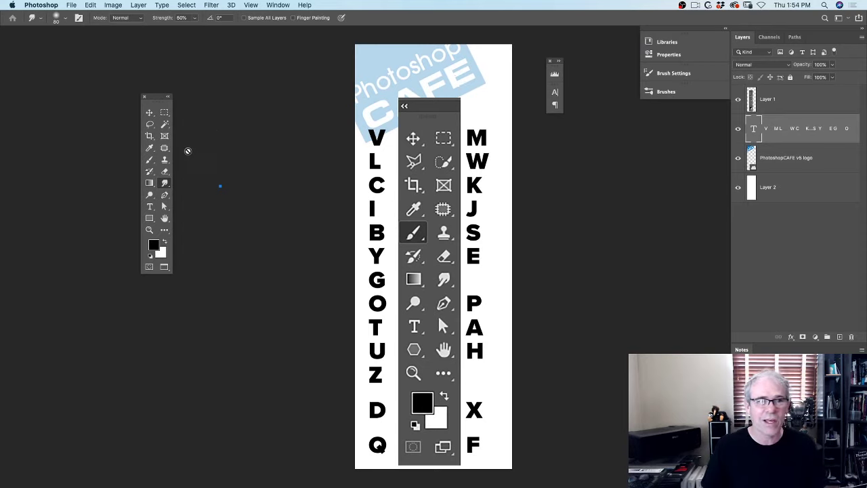
Step: Reposition the toolbar.psd document freely in full screen mode and cycle through the screen modes, ending in the standard one
left_click_drag(278, 144, 258, 132)
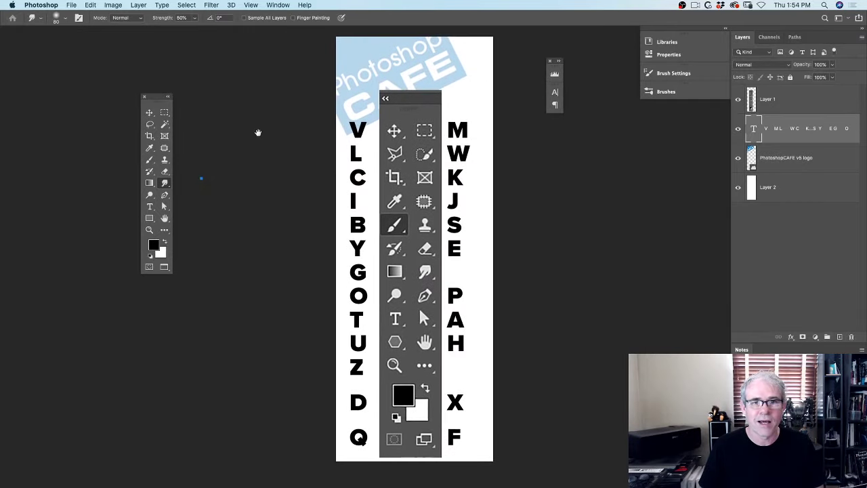
key("f")
key("f")
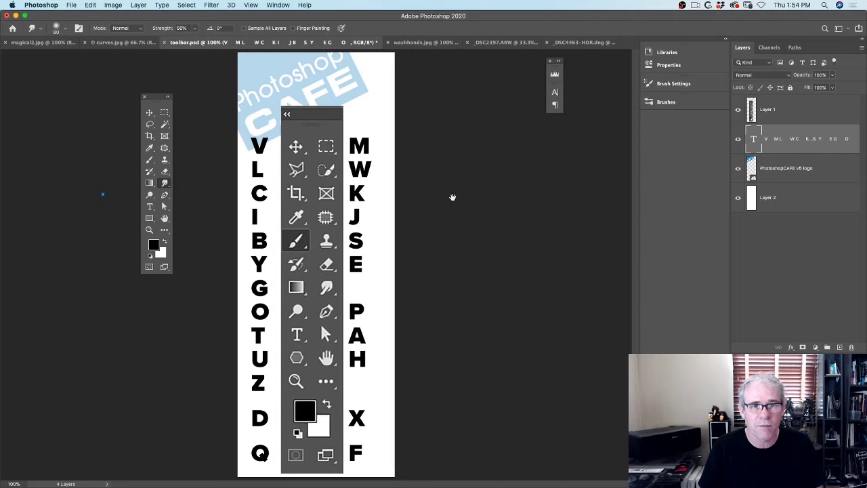
key("f")
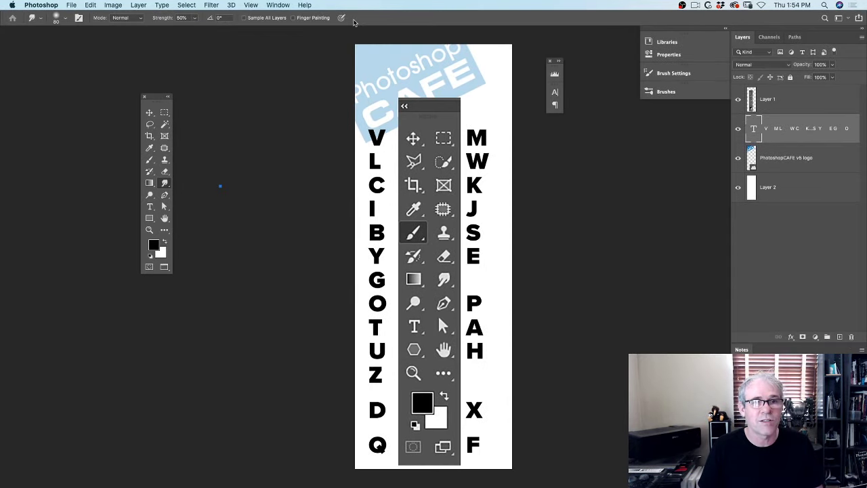
left_click_drag(323, 141, 300, 163)
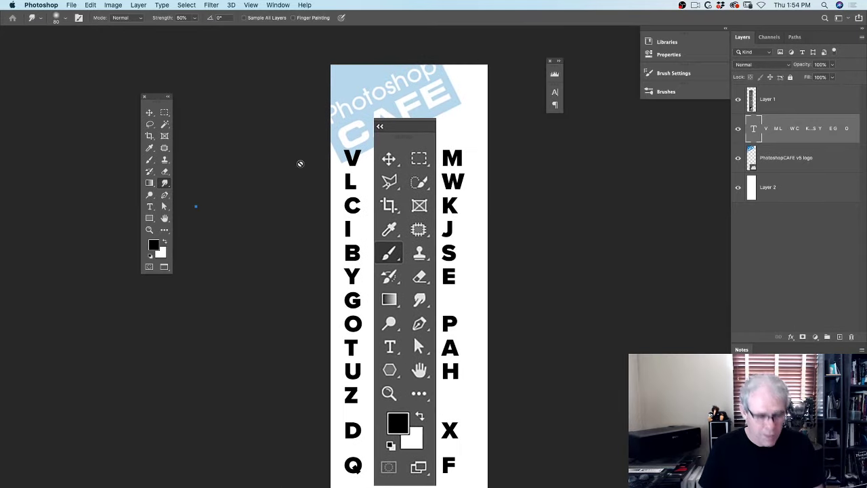
key("f")
key("f")
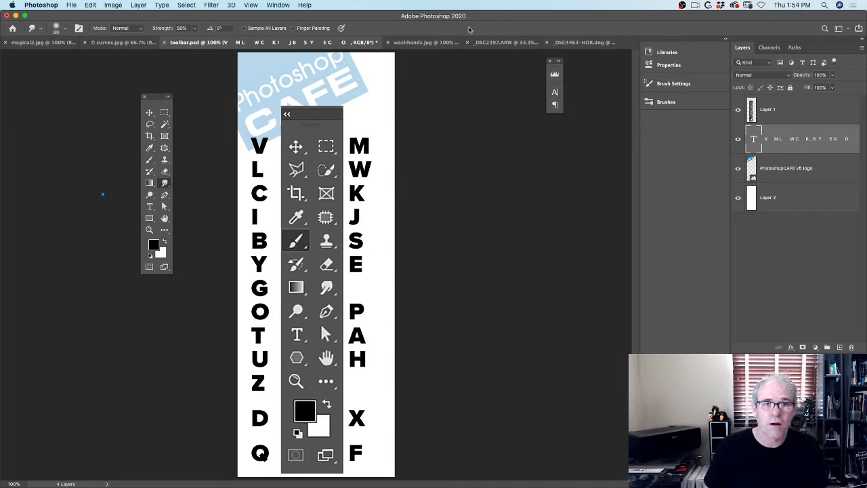
Step: View the open _DSC4463-HDR.dng document, then switch to _DSC2397.ARW
left_click(562, 43)
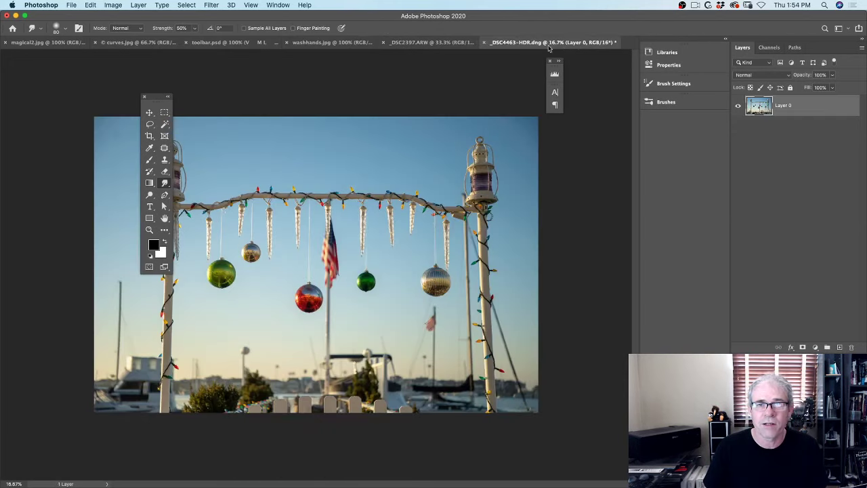
left_click(431, 42)
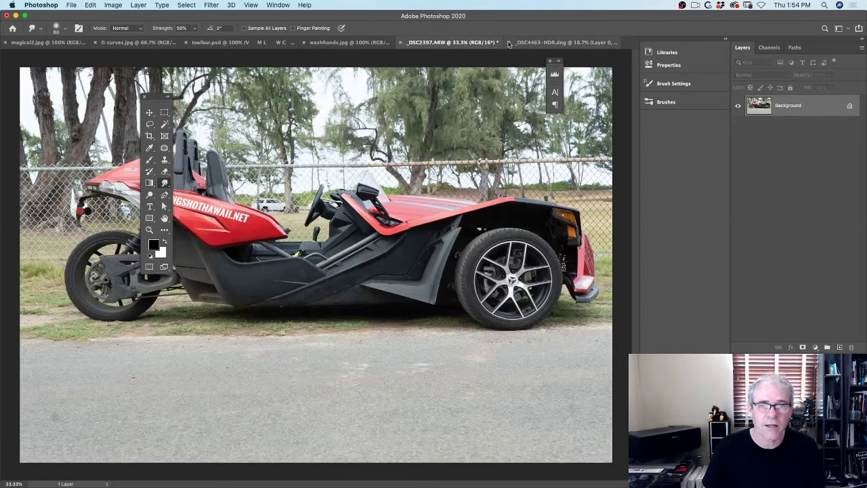
Step: Switch to _DSC4463-HDR.dng and dock the floating toolbar against the workspace's edge as a single column
left_click(549, 43)
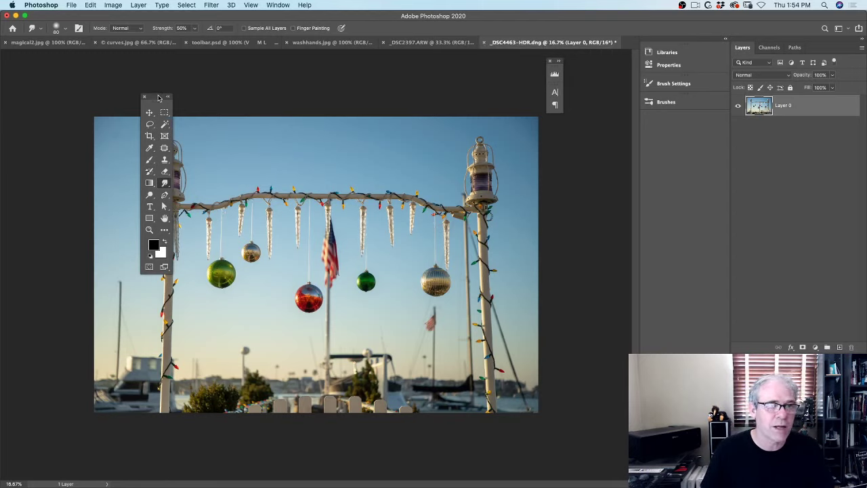
left_click_drag(158, 98, 64, 112)
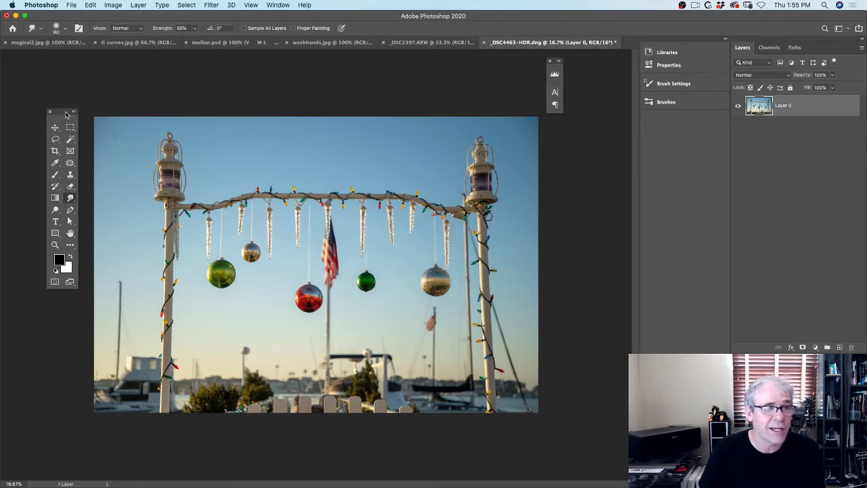
left_click_drag(61, 118, 6, 81)
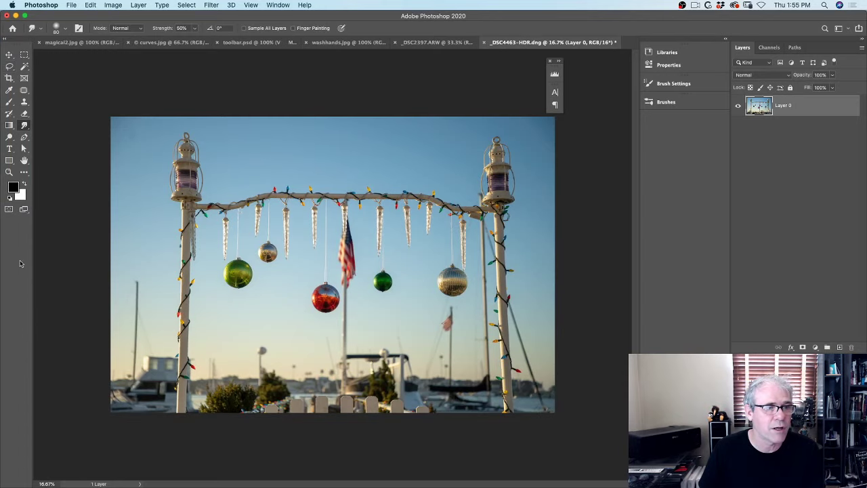
left_click(5, 41)
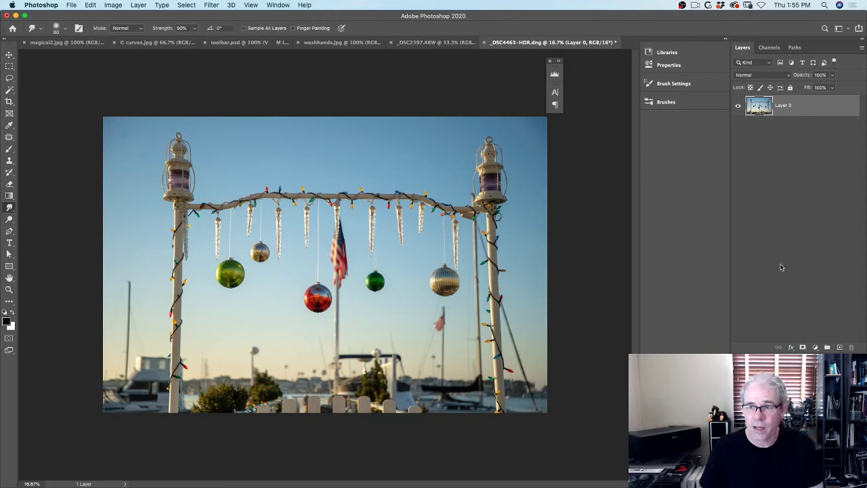
Step: Duplicate Layer 0, hide the copy, and desaturate the original layer underneath it
left_click_drag(812, 103, 841, 347)
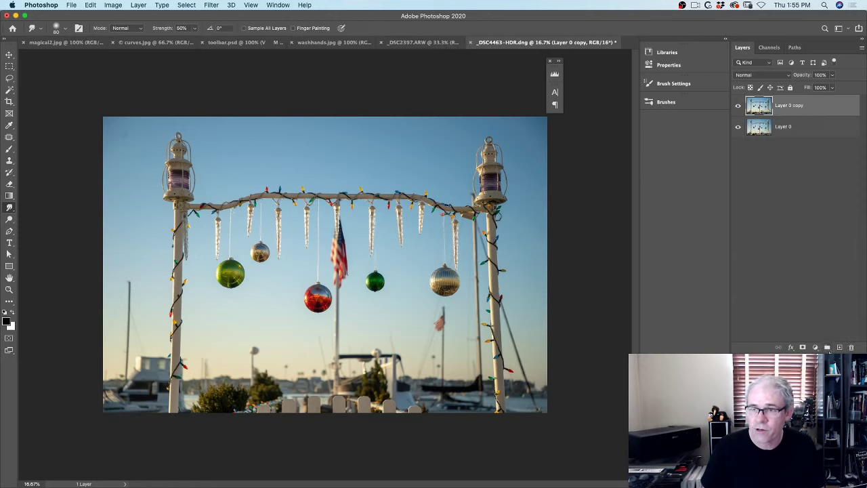
left_click(738, 106)
left_click(781, 127)
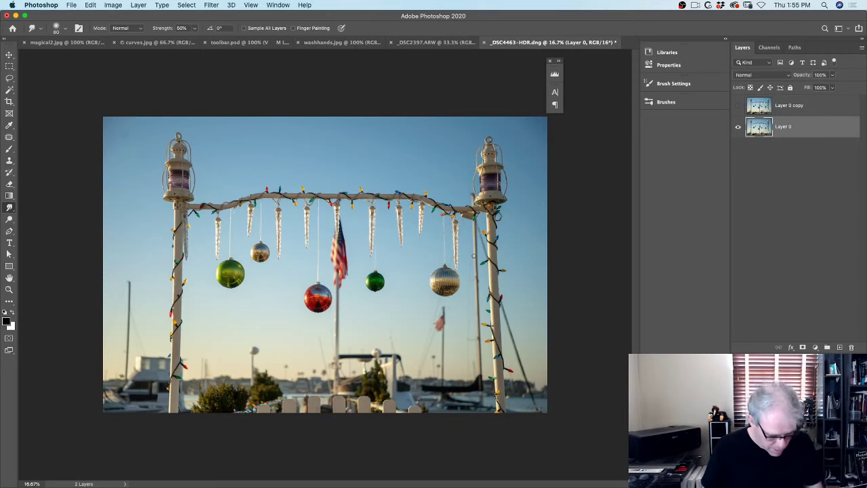
key("super+shift+u")
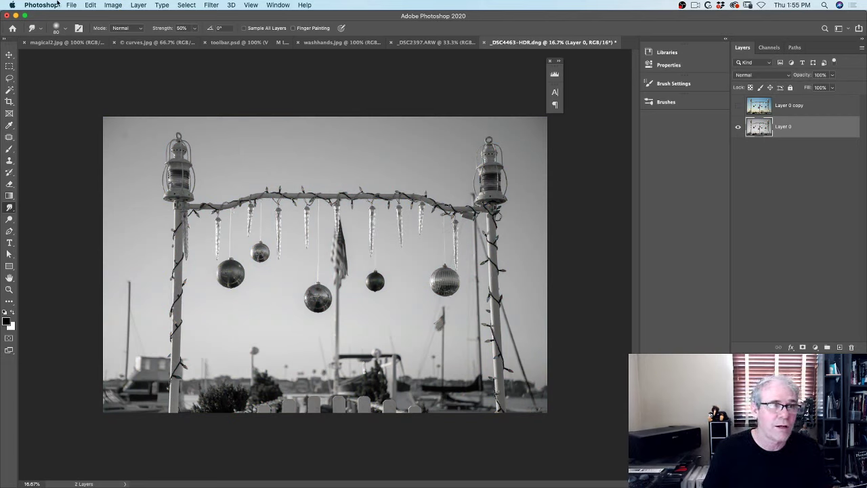
left_click(112, 5)
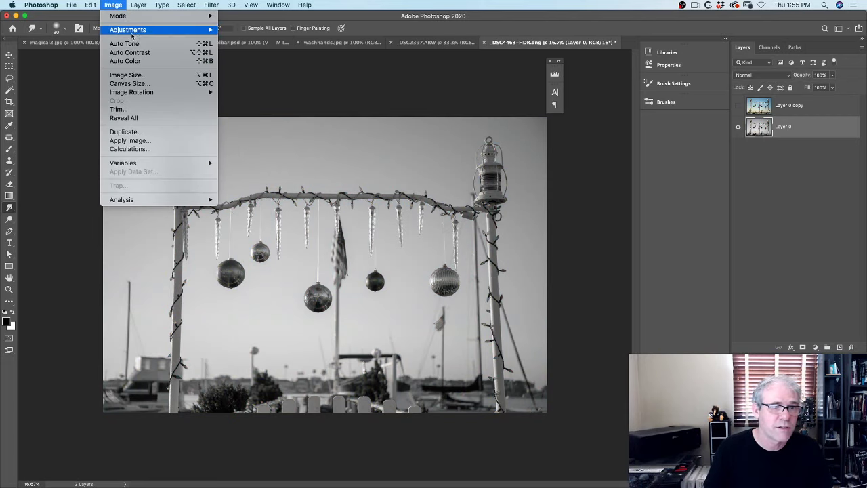
mouse_move(167, 31)
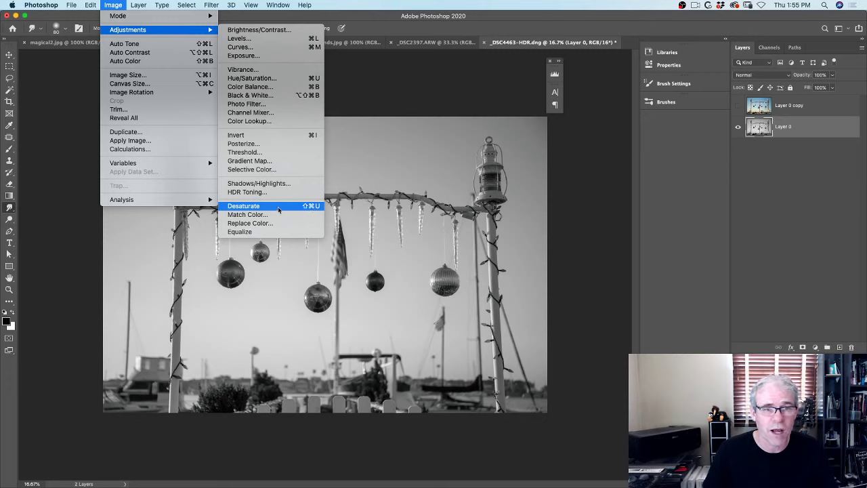
left_click(452, 157)
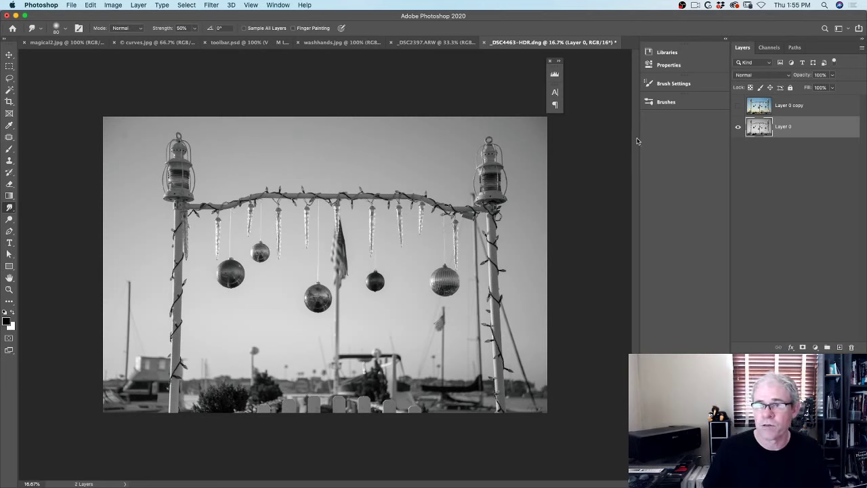
Step: Show Layer 0 copy again and add a Black & White adjustment layer above it
left_click(738, 106)
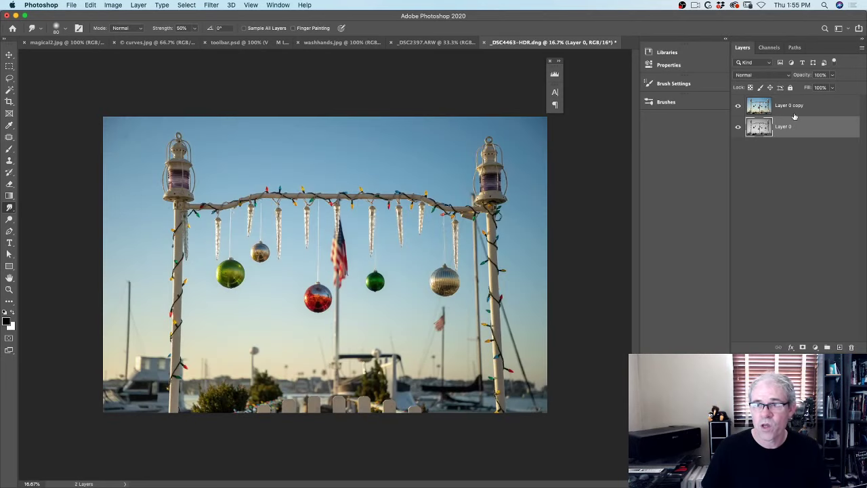
left_click(792, 108)
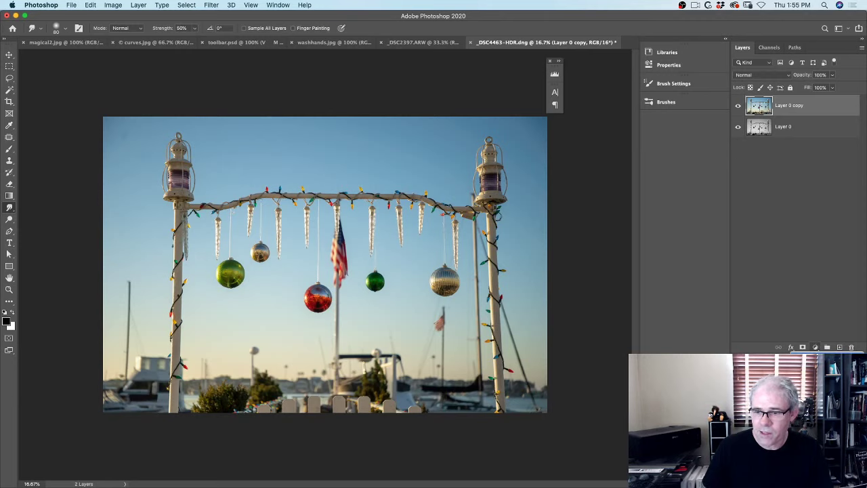
left_click(815, 347)
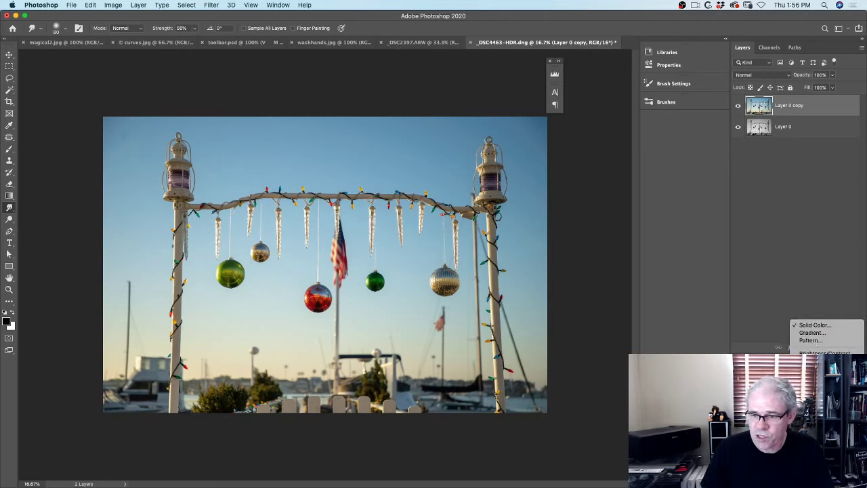
left_click(814, 409)
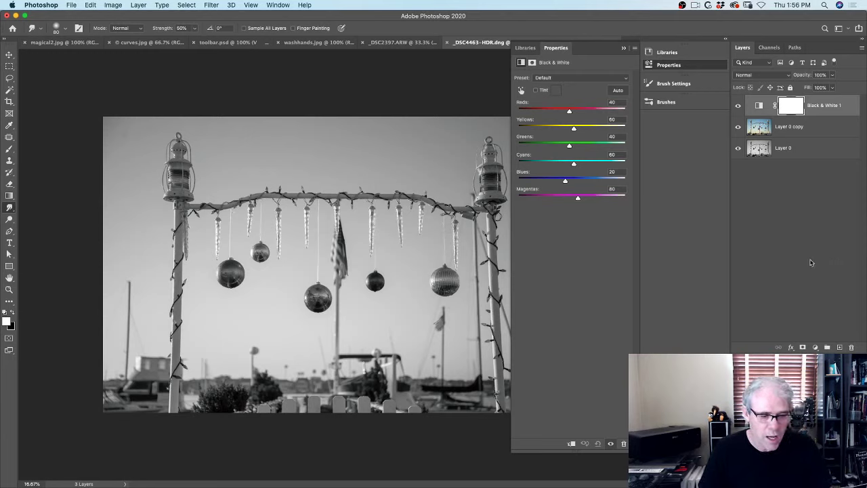
Step: Compare the Black & White adjustment with the desaturated Layer 0 and the color photo by toggling layer visibility
left_click(739, 127)
left_click(738, 106)
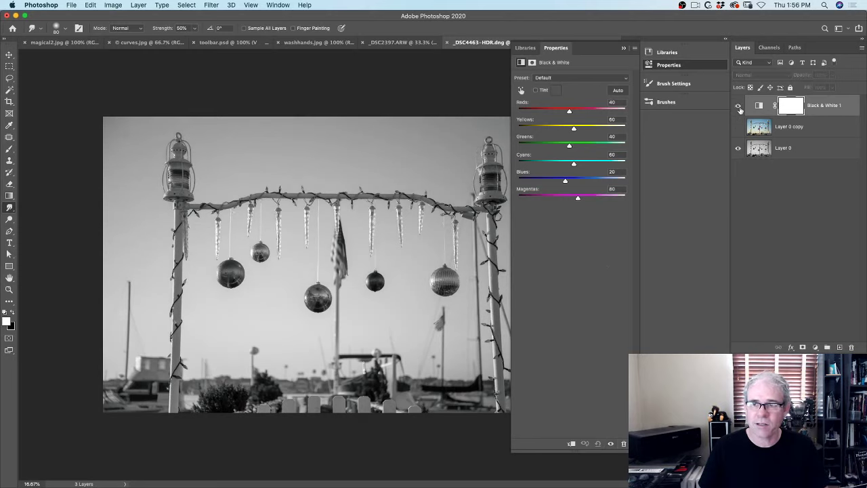
left_click(739, 126)
left_click(739, 127)
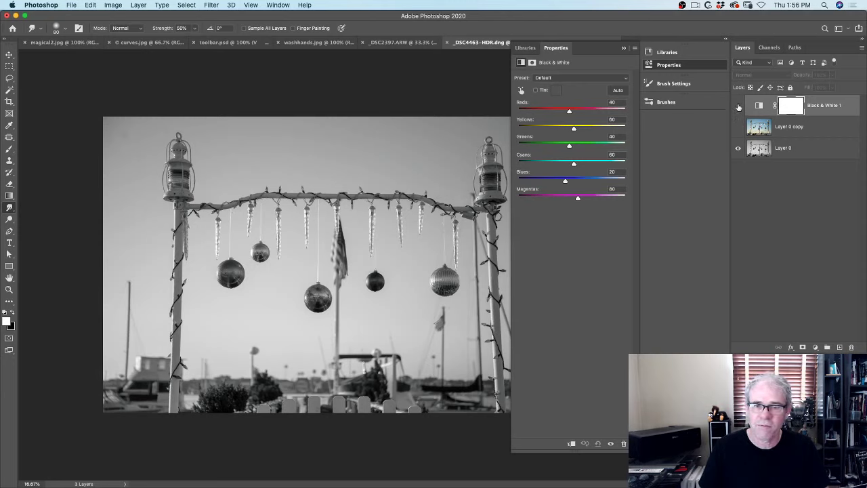
left_click(739, 107)
left_click(738, 127)
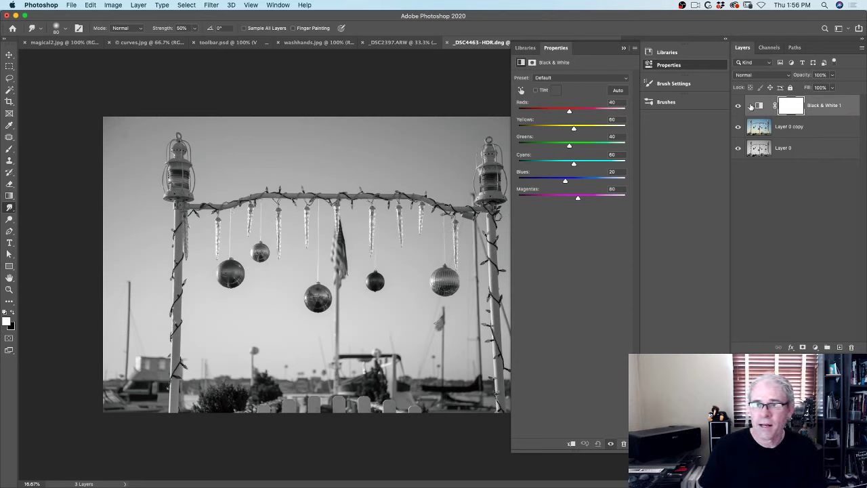
left_click(739, 105)
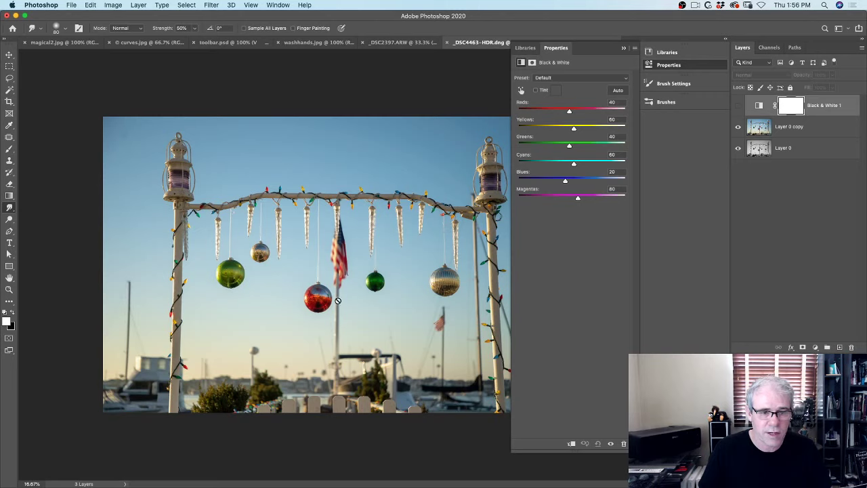
left_click(739, 107)
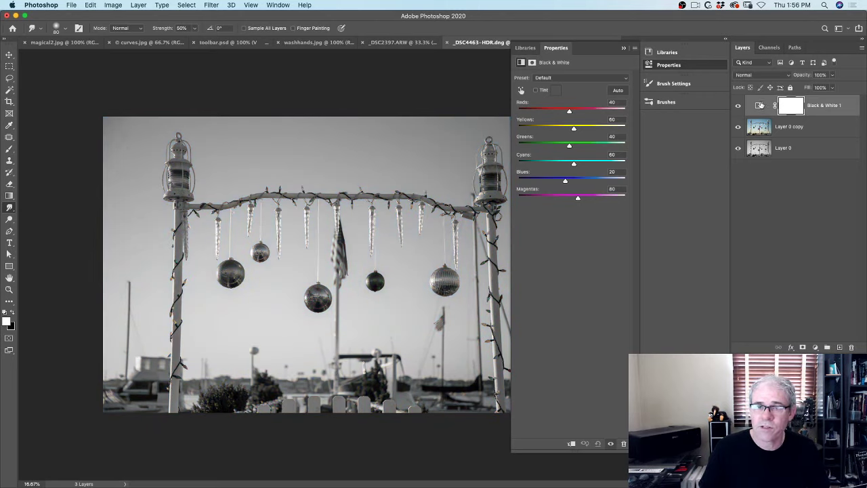
Step: Try Reds at -183 and 275 in the Black & White adjustment and compare with the color photo
left_click_drag(570, 113, 525, 115)
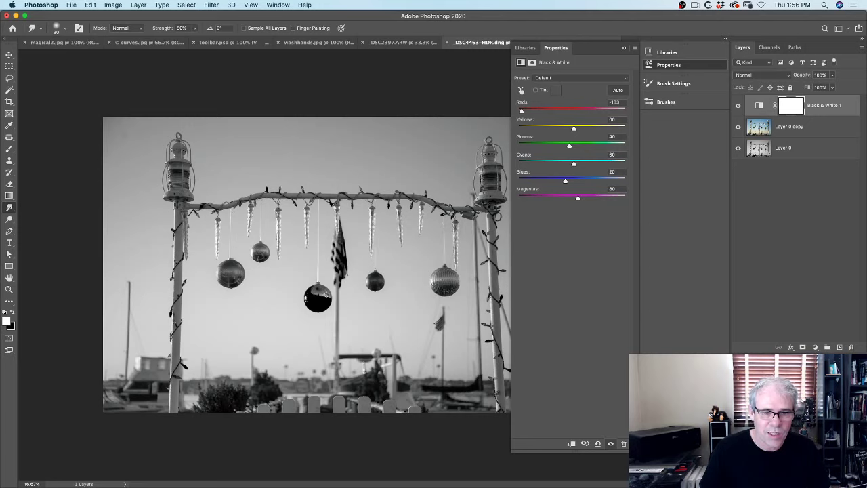
left_click_drag(522, 113, 621, 124)
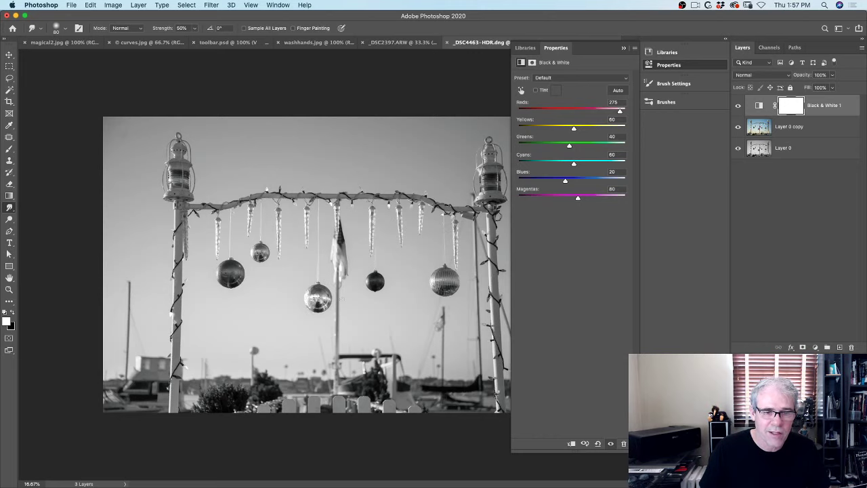
left_click(738, 105)
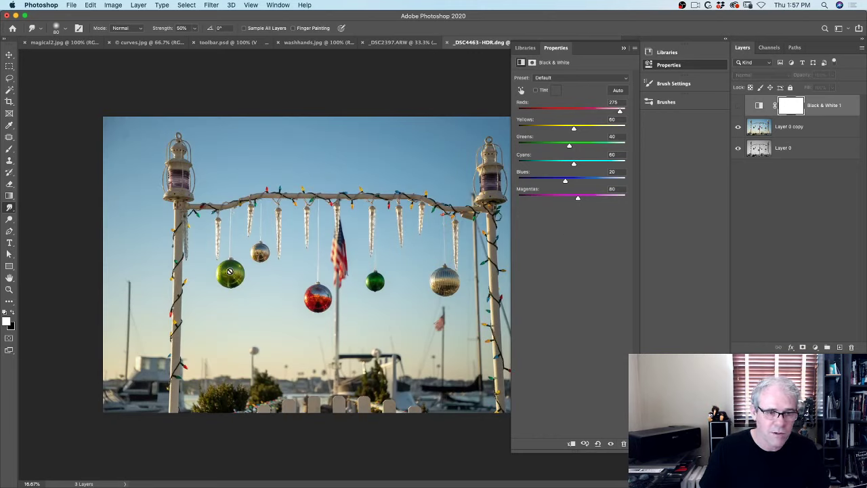
left_click(738, 105)
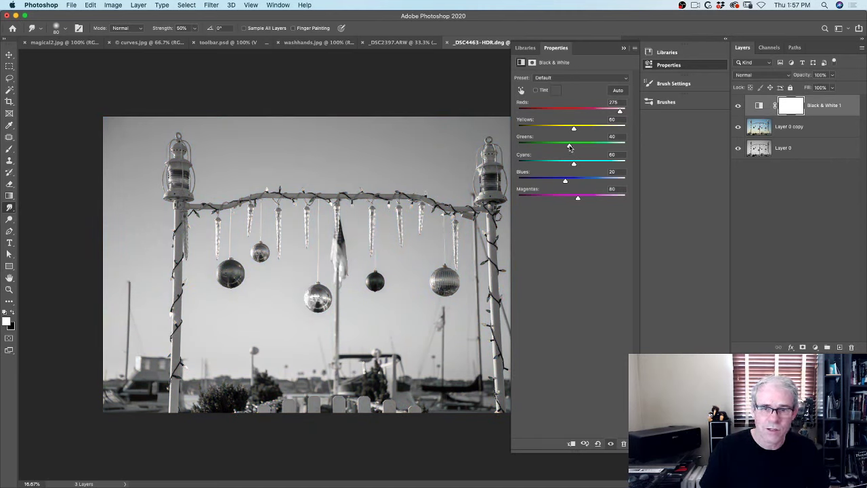
Step: Set Greens to 136 in the Black & White adjustment and compare the result with the color photo
left_click_drag(569, 147, 579, 169)
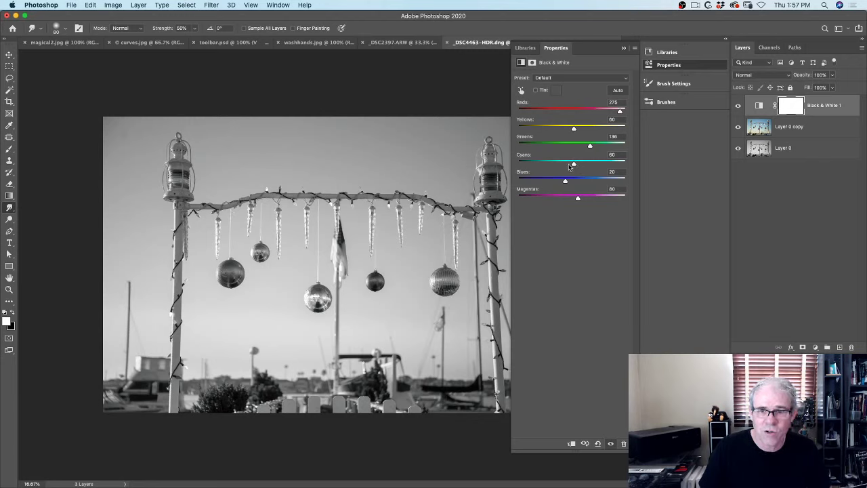
left_click(738, 106)
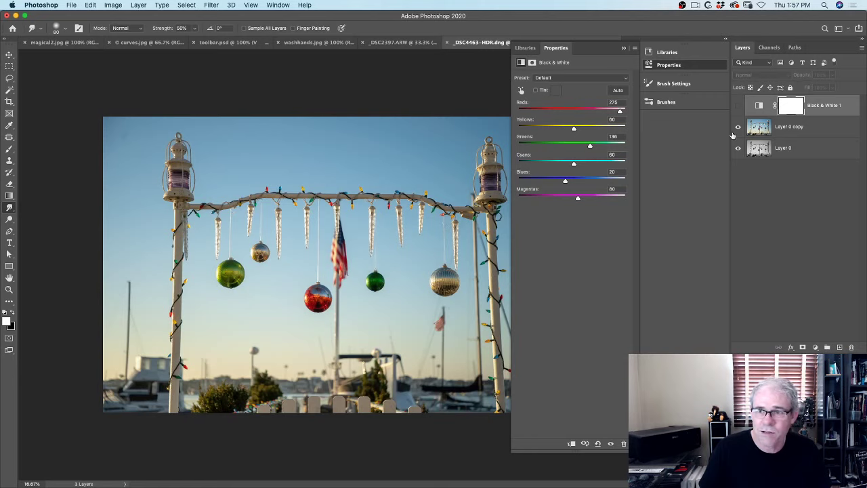
left_click(738, 107)
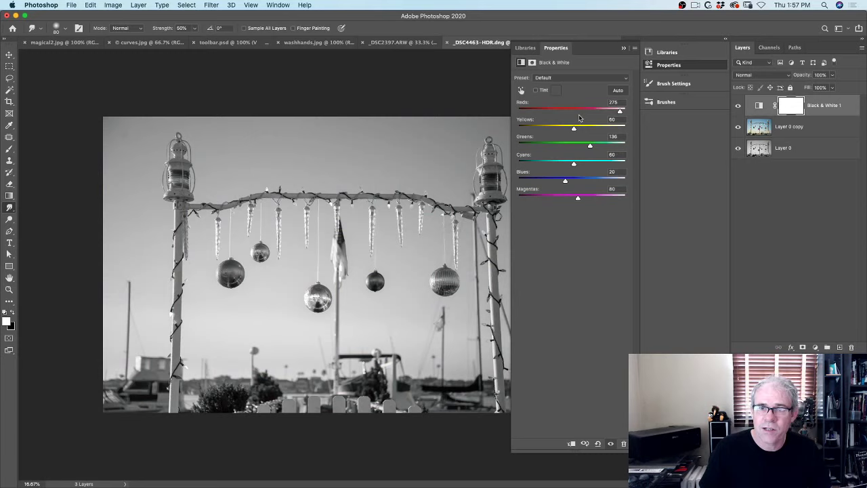
Step: Adjust the large green ornament with the on-image adjustment tool to Yellows 107 and Greens 113, and set Reds to 132
left_click(522, 90)
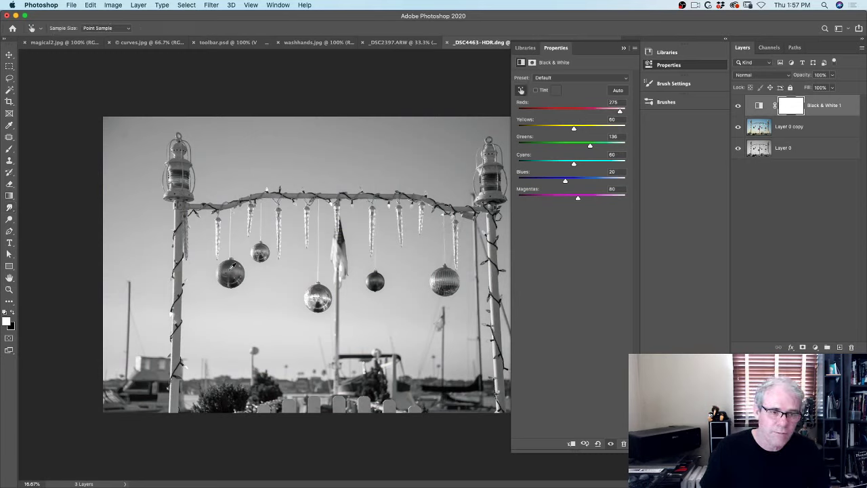
mouse_move(232, 266)
left_mouse_down()
mouse_move(249, 270)
mouse_move(212, 273)
mouse_move(236, 268)
mouse_move(238, 279)
mouse_move(261, 288)
mouse_move(236, 276)
left_mouse_up()
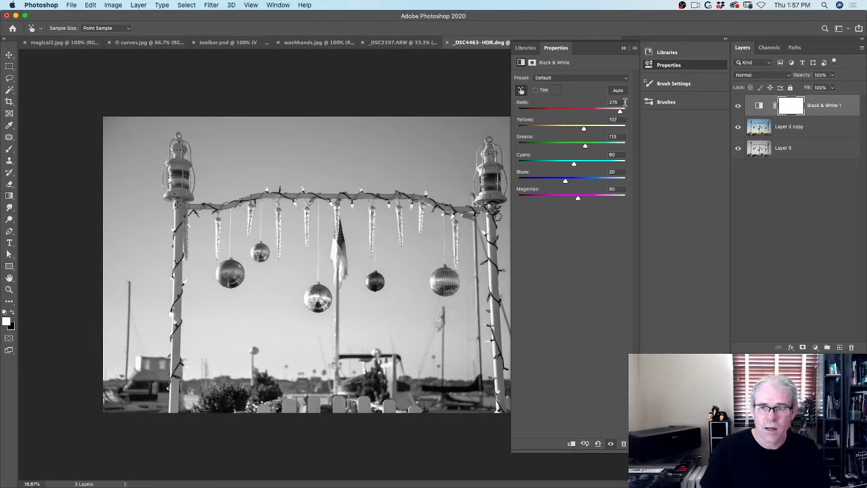
left_click_drag(620, 112, 589, 116)
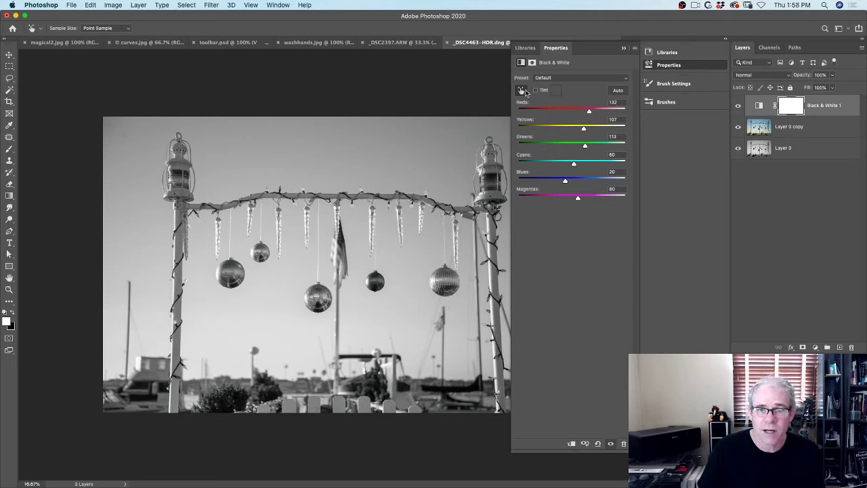
Step: Try brightening the sky to Blues 300 with the on-image adjustment tool, and move the screen recording dialog out of the way
left_click(522, 90)
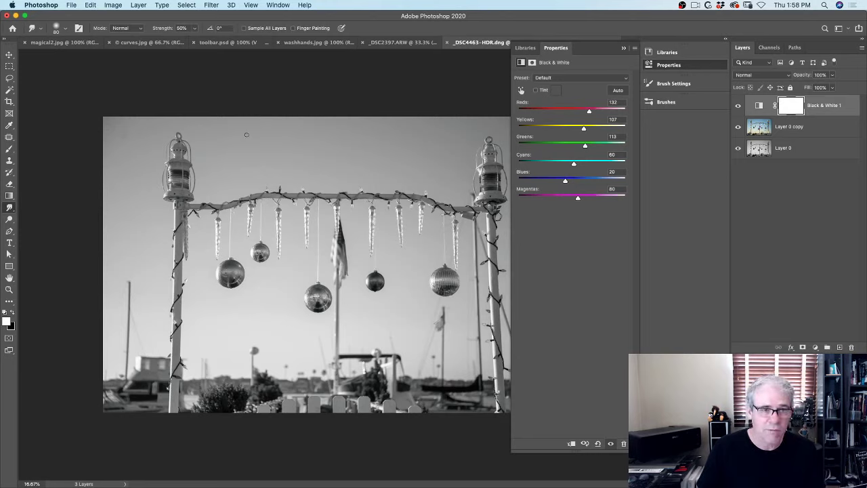
left_click(522, 91)
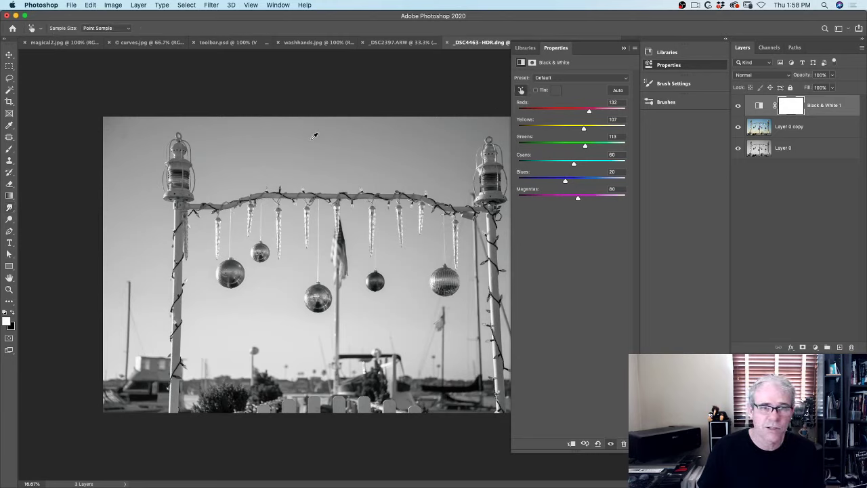
left_click_drag(314, 136, 457, 126)
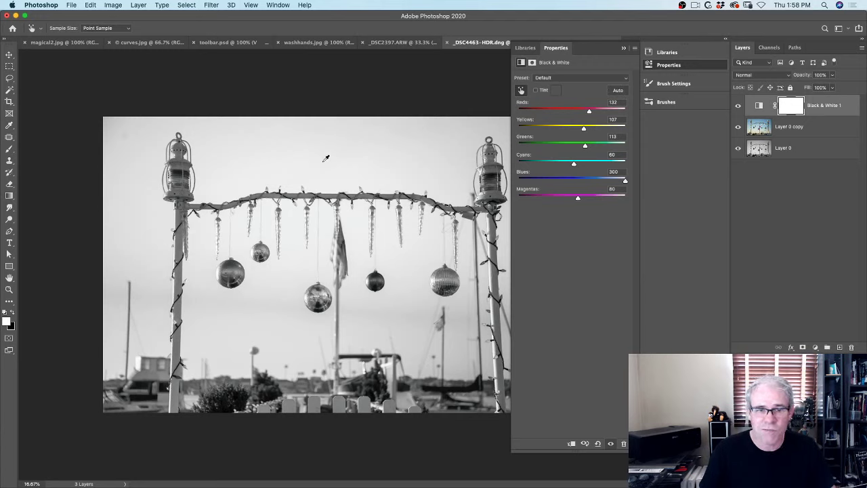
mouse_move(352, 139)
left_mouse_down()
mouse_move(151, 156)
mouse_move(652, 163)
mouse_move(351, 139)
left_mouse_up()
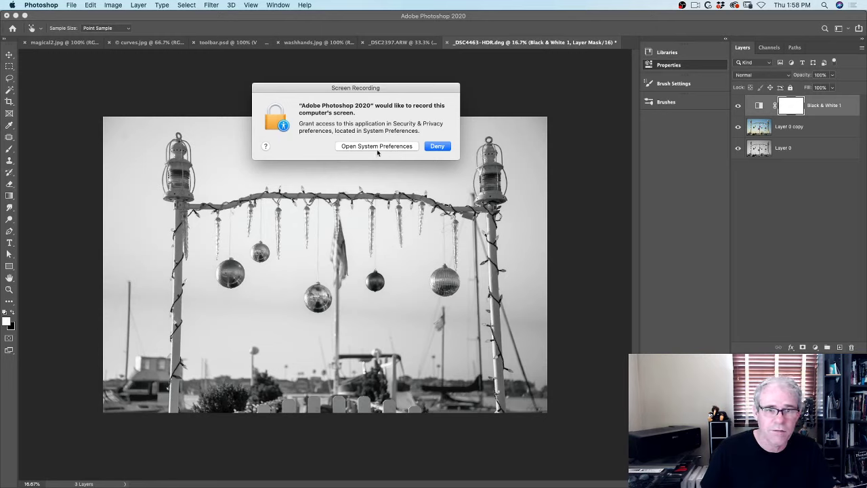
left_click_drag(307, 87, 866, 91)
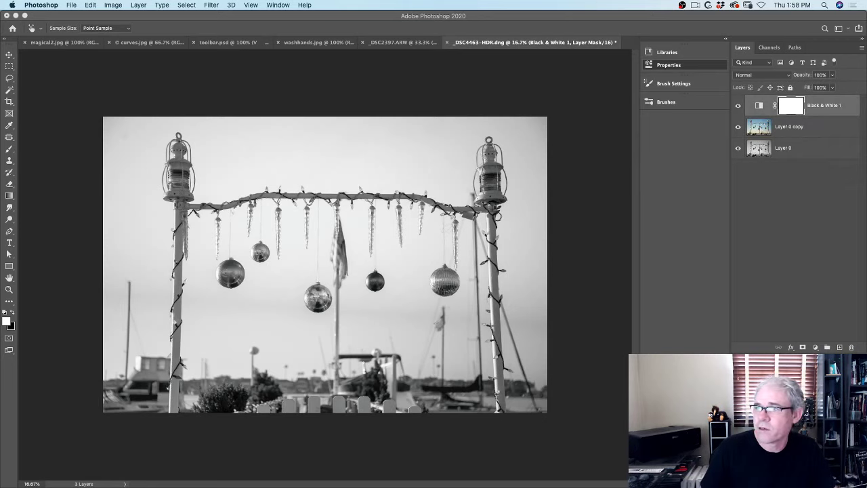
left_click(316, 131)
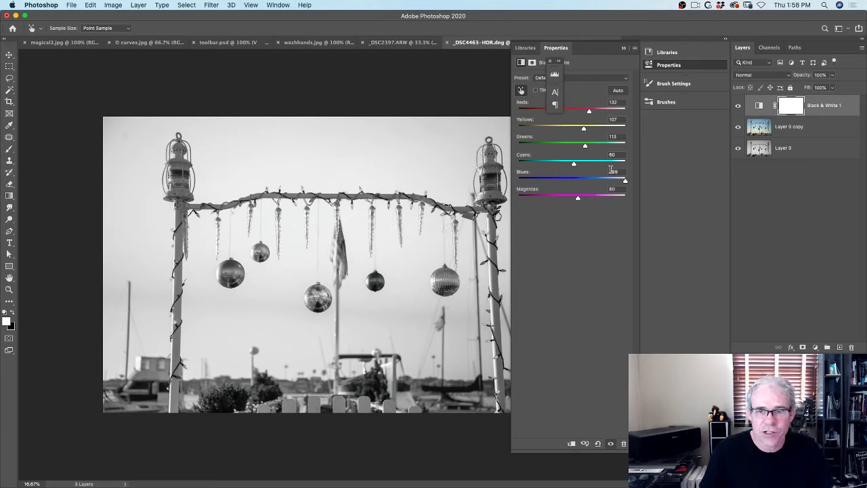
Step: Darken the sky by setting Blues to -87, and compare the result with the desaturated Layer 0
left_click_drag(625, 181, 543, 182)
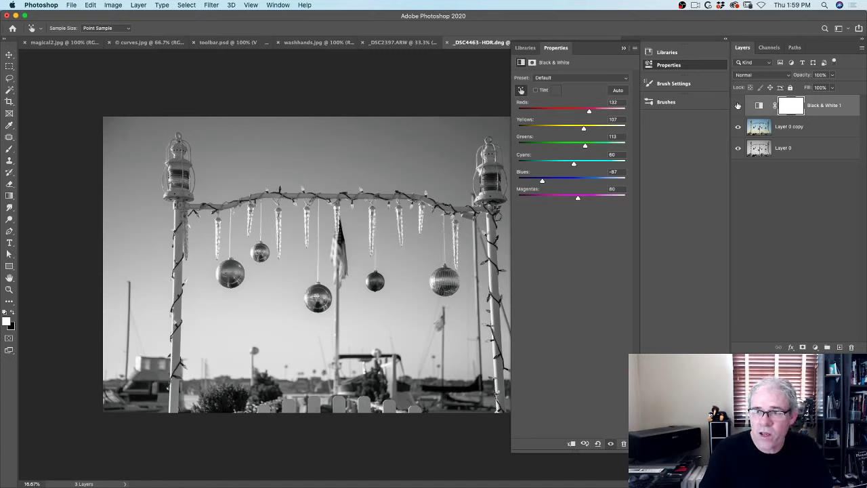
left_click_drag(738, 105, 738, 129)
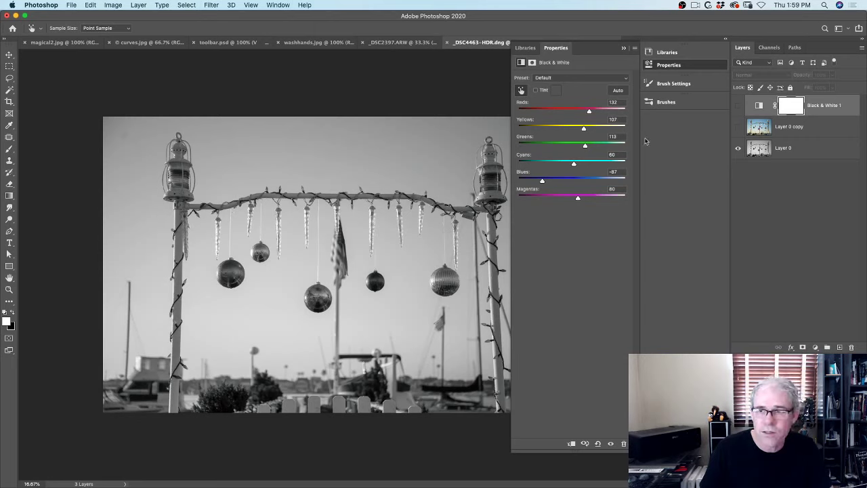
left_click_drag(742, 128, 746, 101)
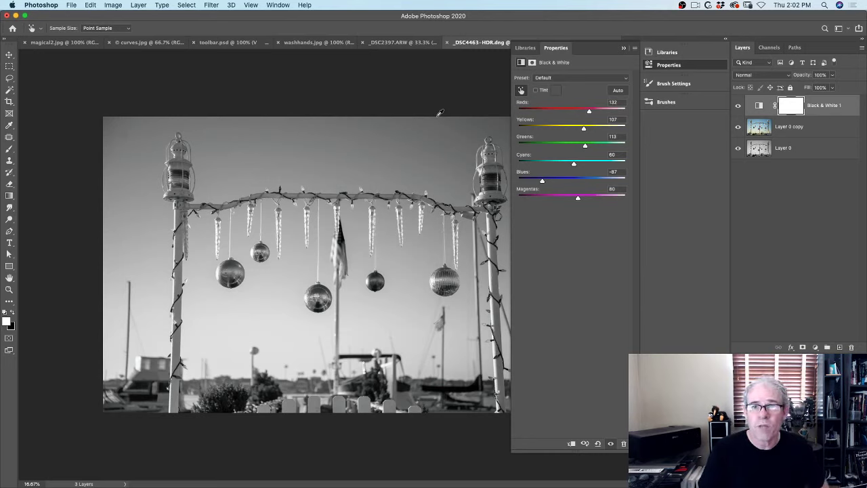
Step: Undock the Properties panel so it floats freely, and switch to the washhands.jpg document
left_click_drag(586, 52, 587, 101)
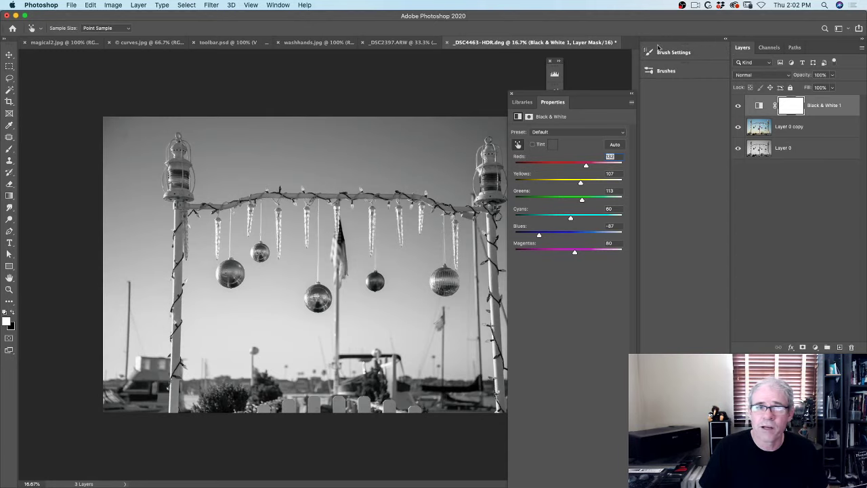
left_click(330, 42)
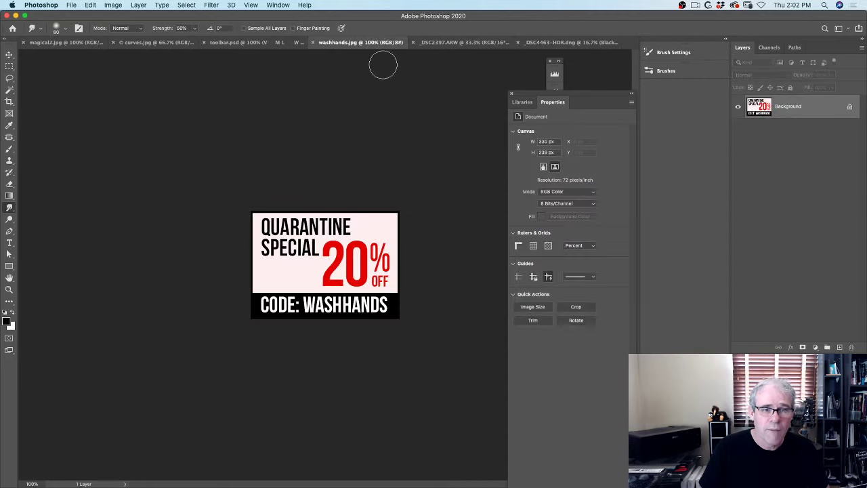